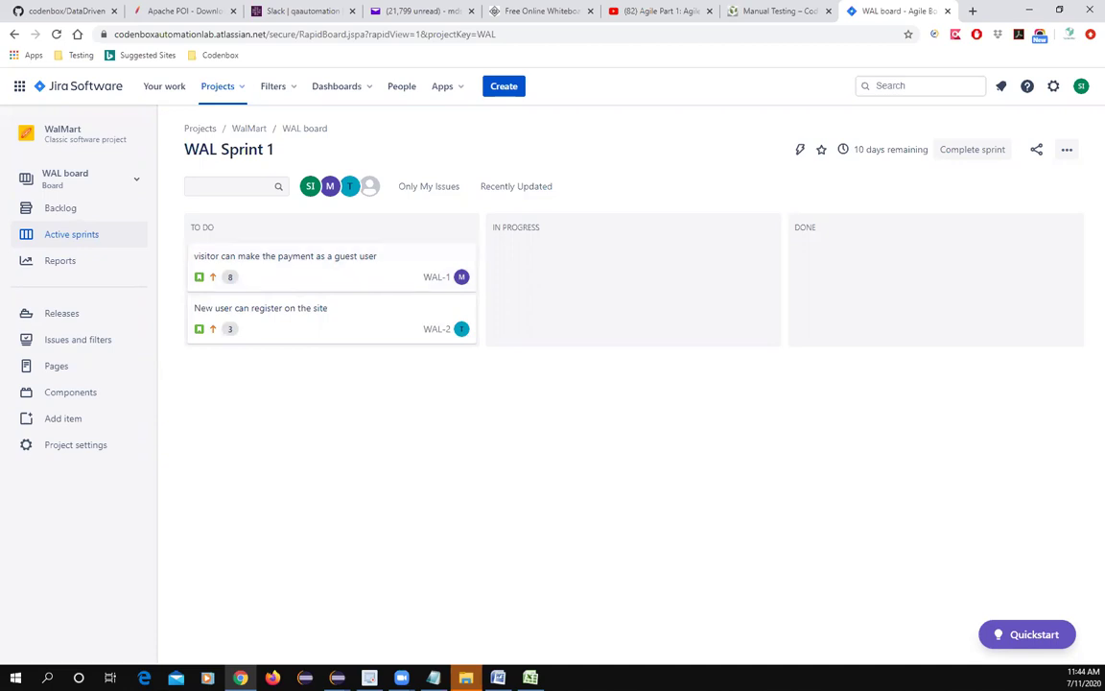
View the details of the story "visitor can make the payment as a guest user" and close them
key(alt+Tab)
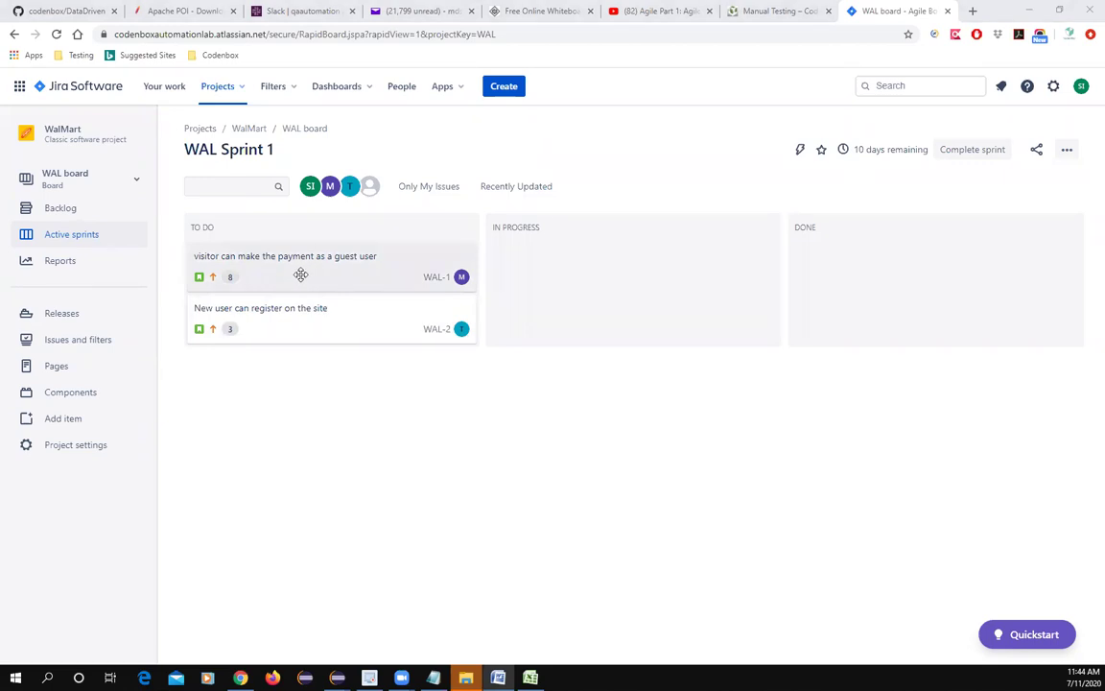
click(301, 276)
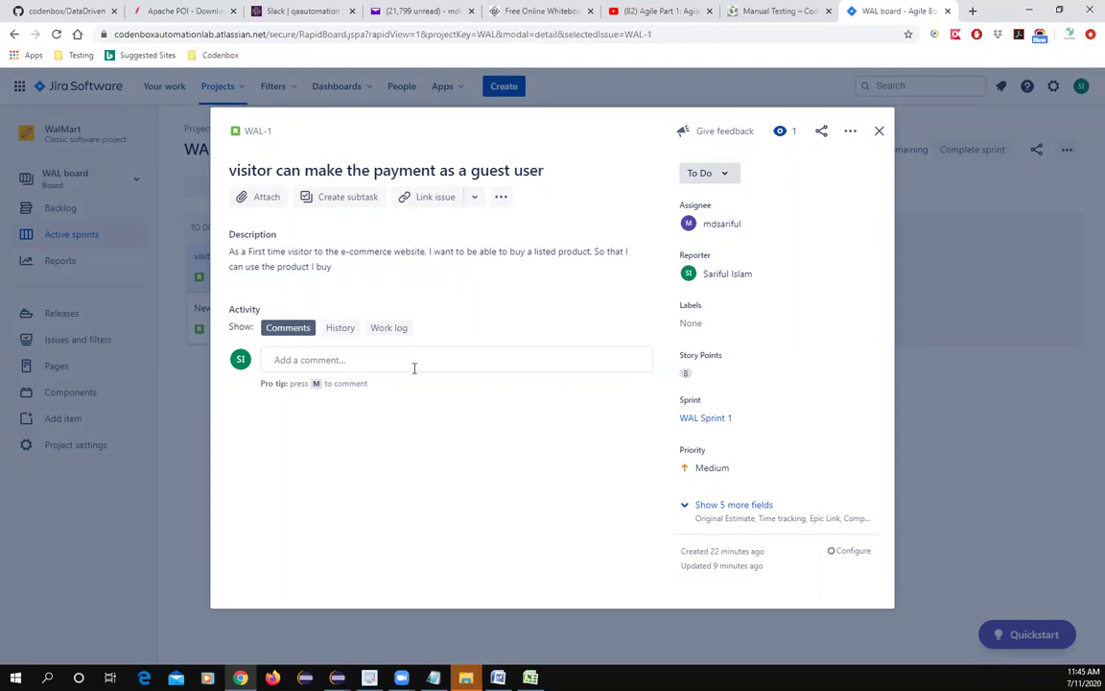
click(878, 132)
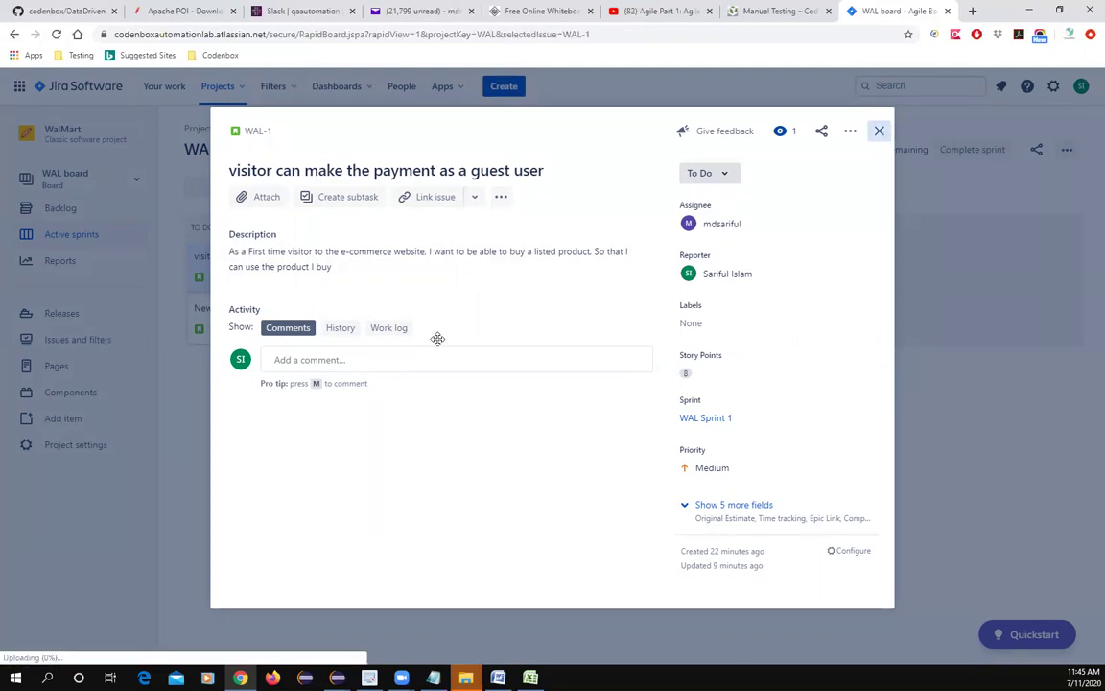
Open the guest user payment story from the sprint board and add a subtask named "Review the story"
click(303, 267)
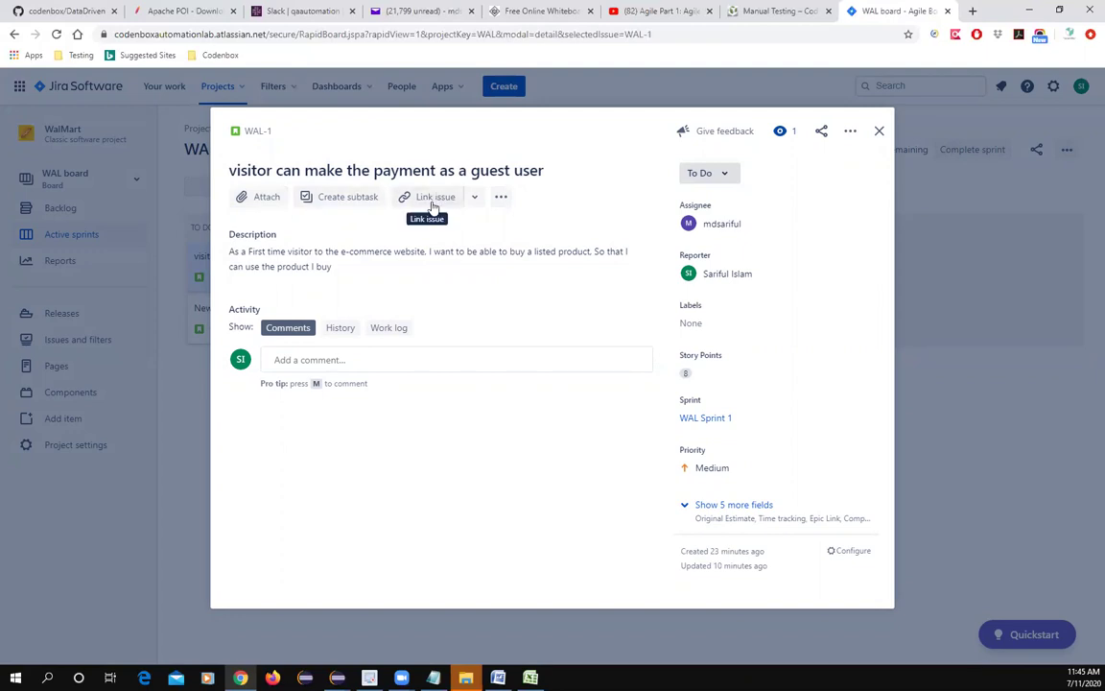
click(347, 202)
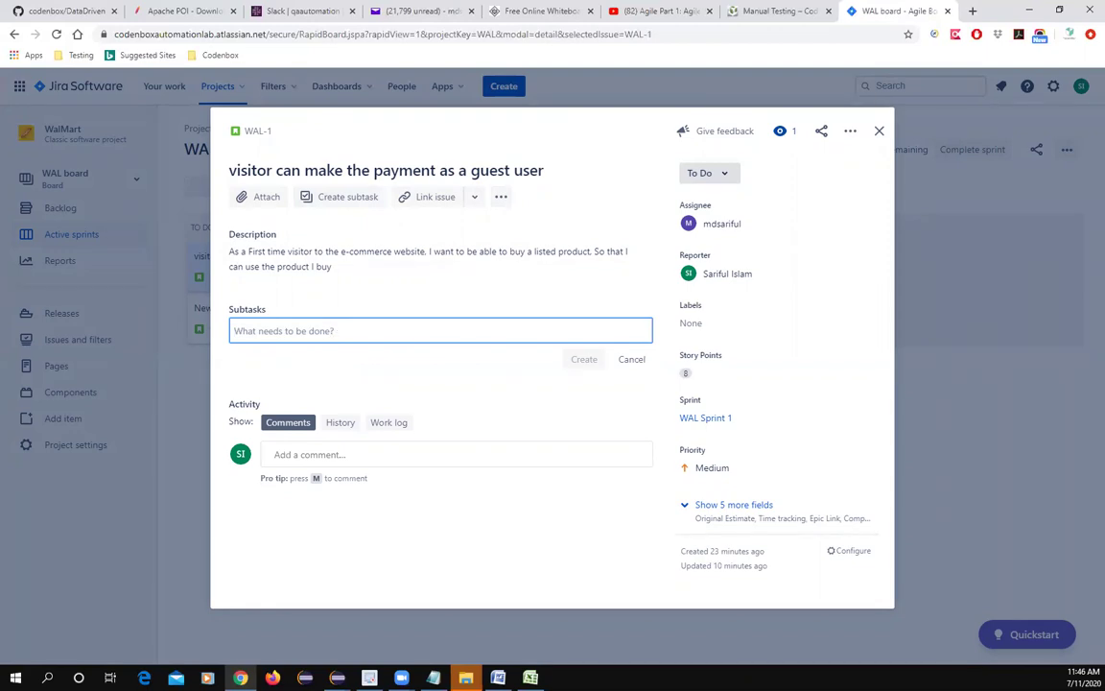
key(alt+Tab)
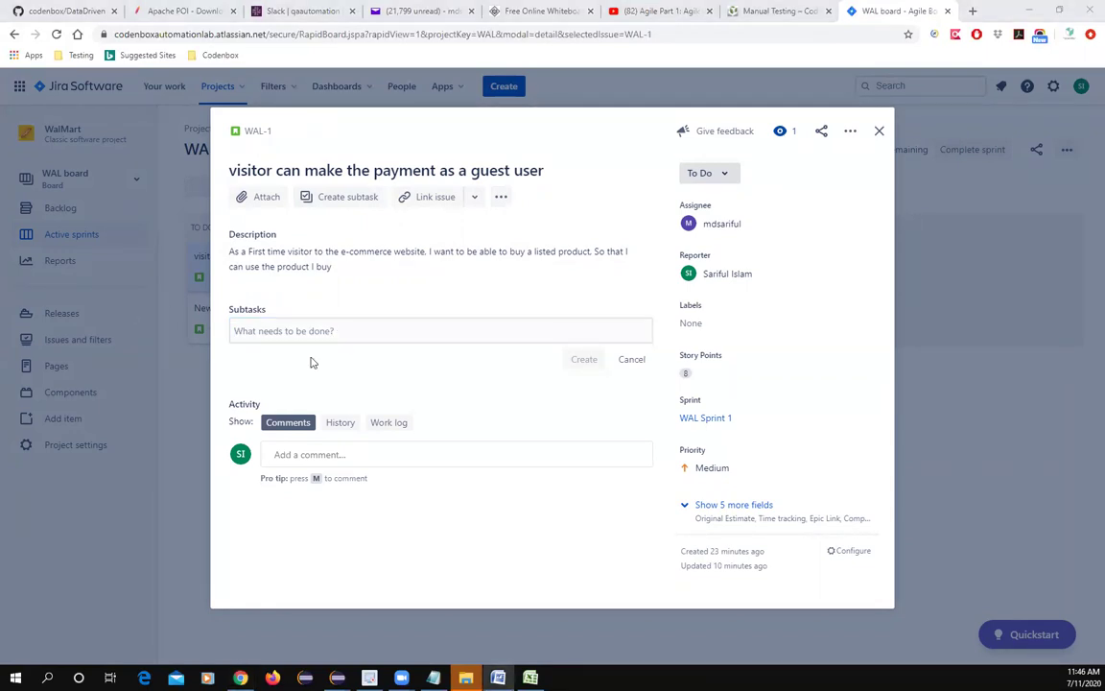
click(273, 329)
text(Review the story)
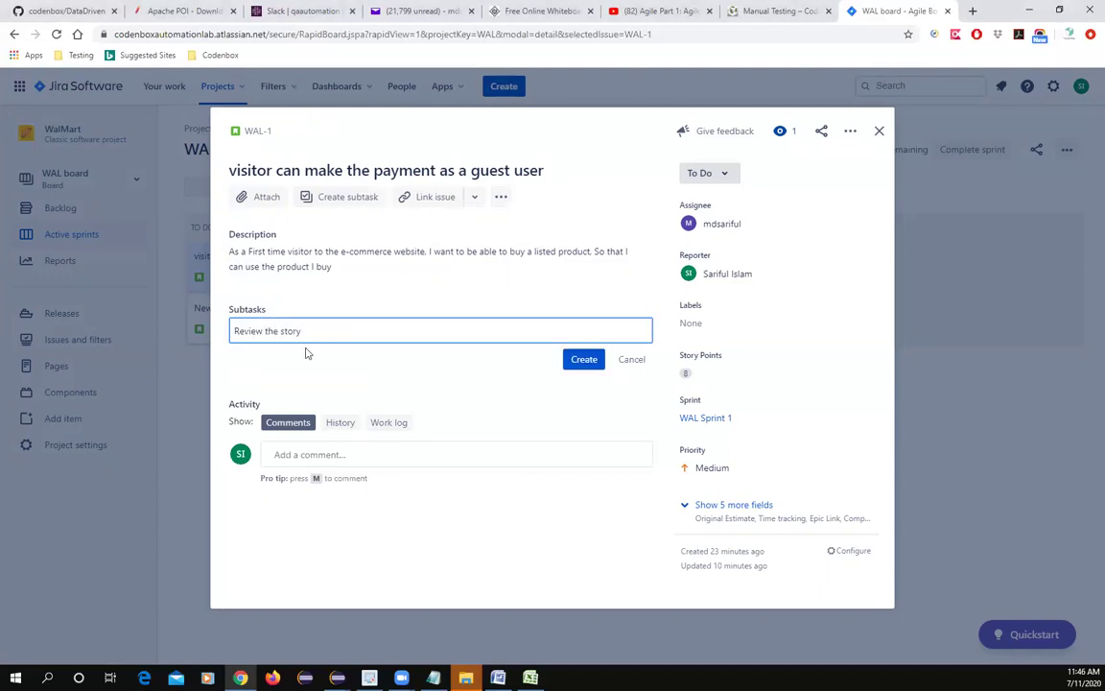
click(584, 361)
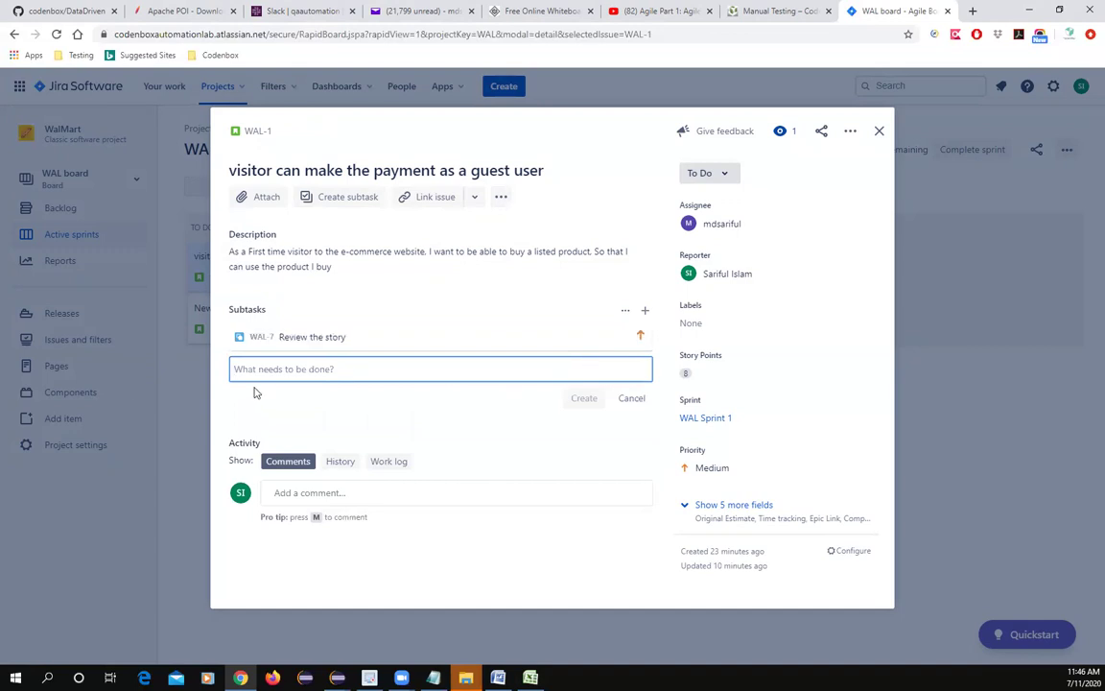
Add the subtasks "Design and coding" and "Unit testing" to the guest payment story
key(alt+Tab)
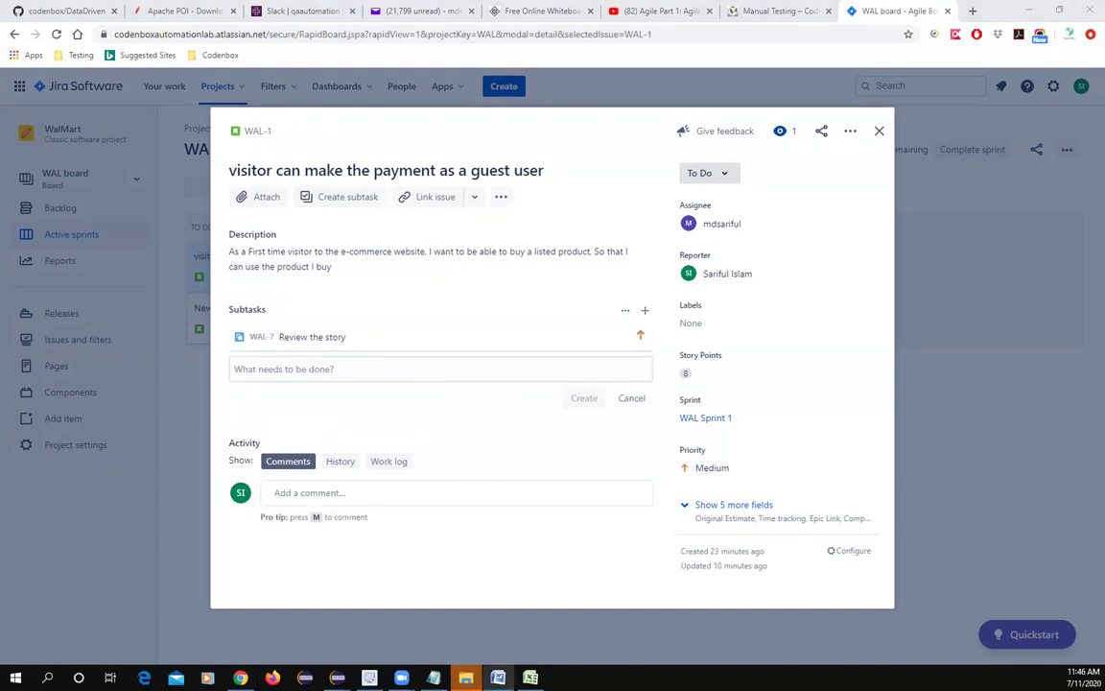
click(287, 367)
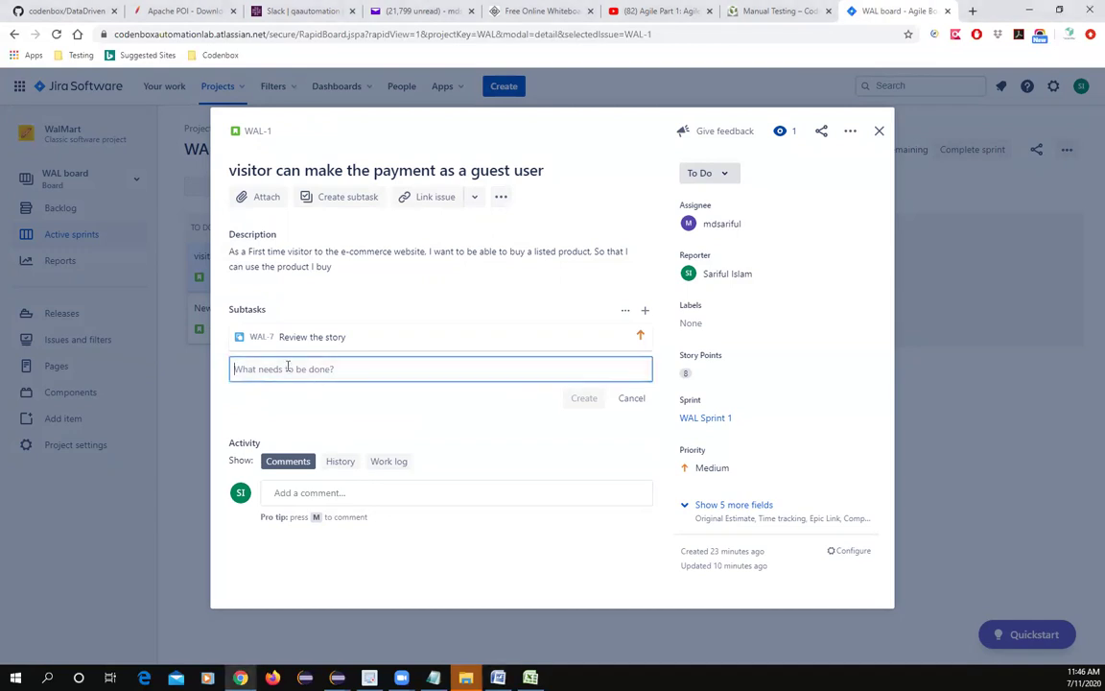
text(Design and coding)
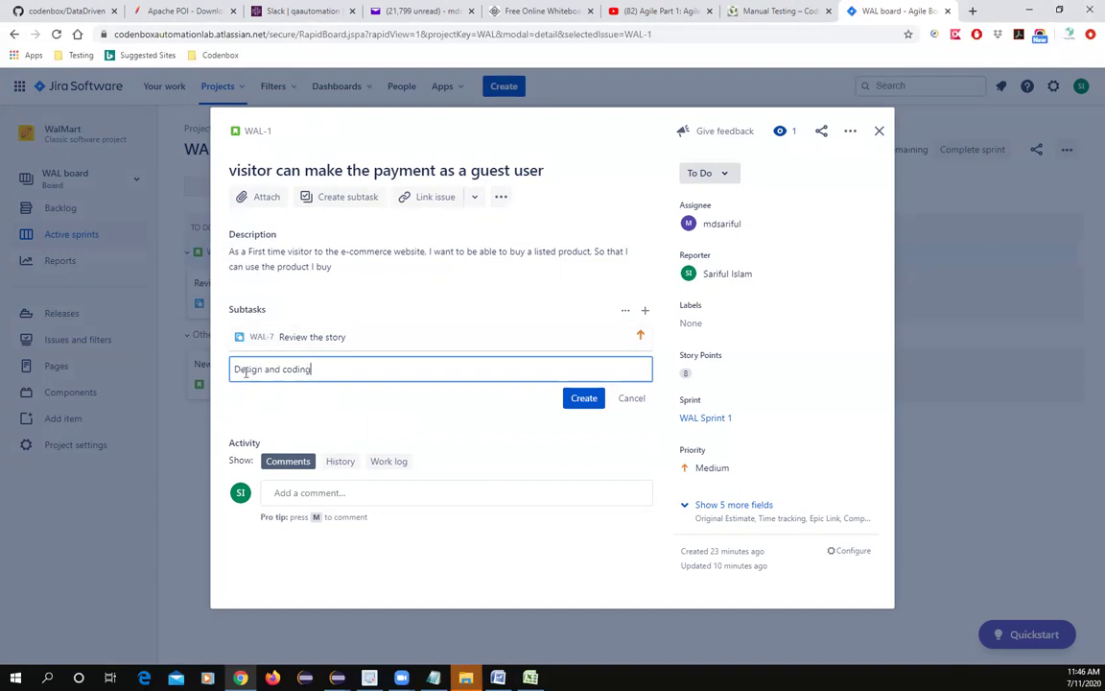
click(585, 399)
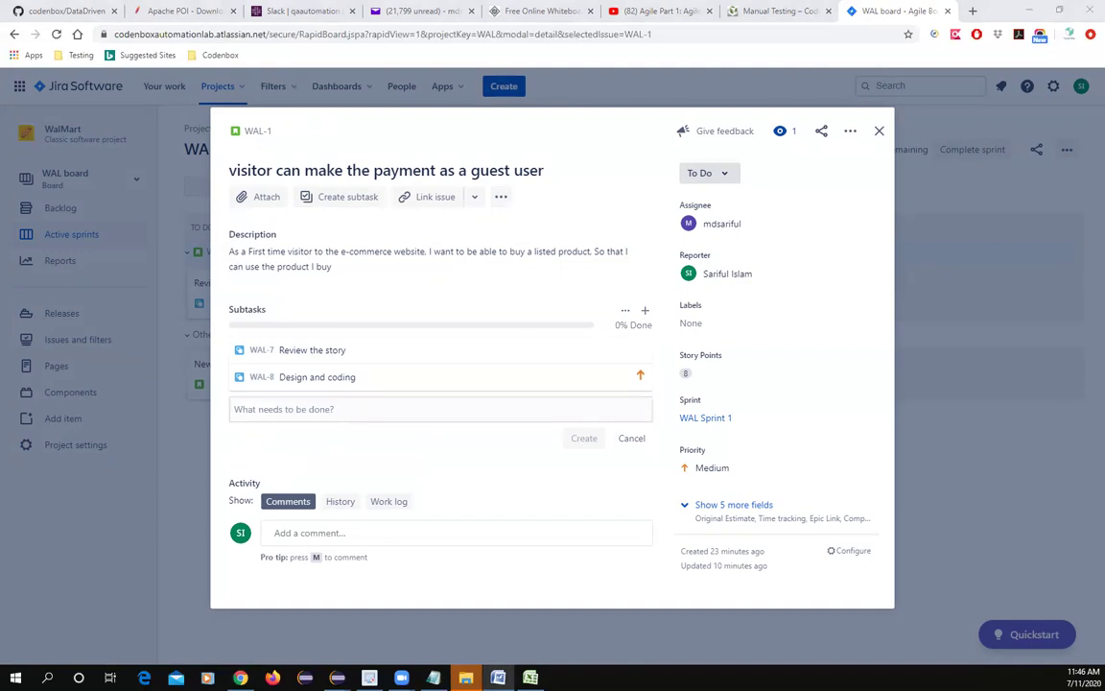
click(273, 412)
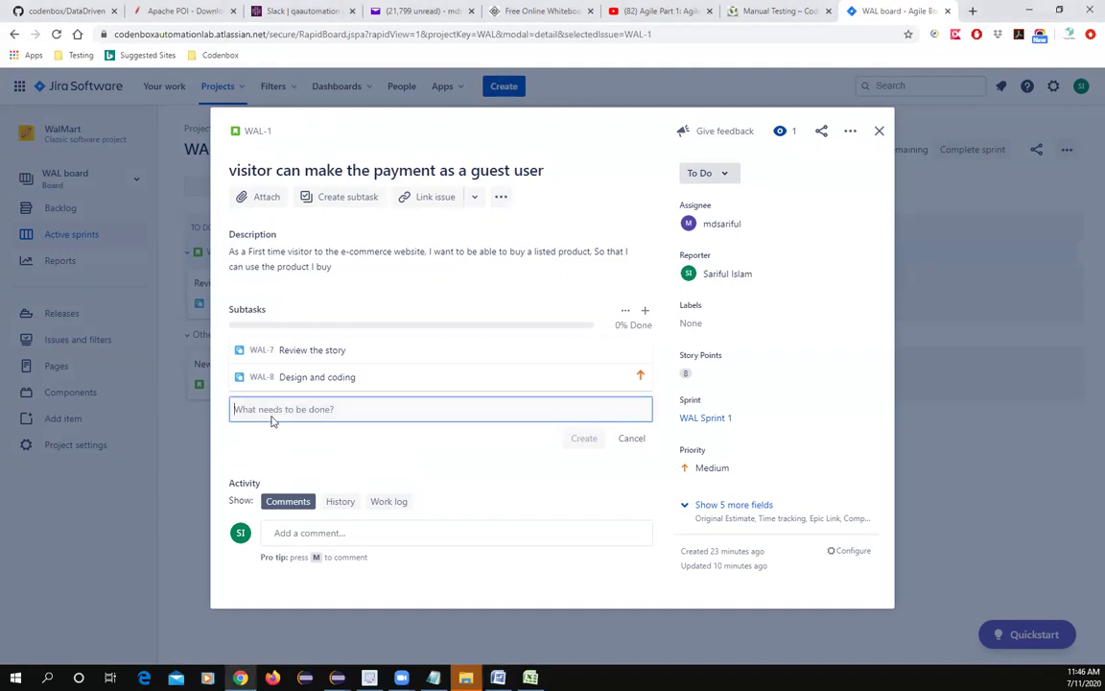
text(Unit testing)
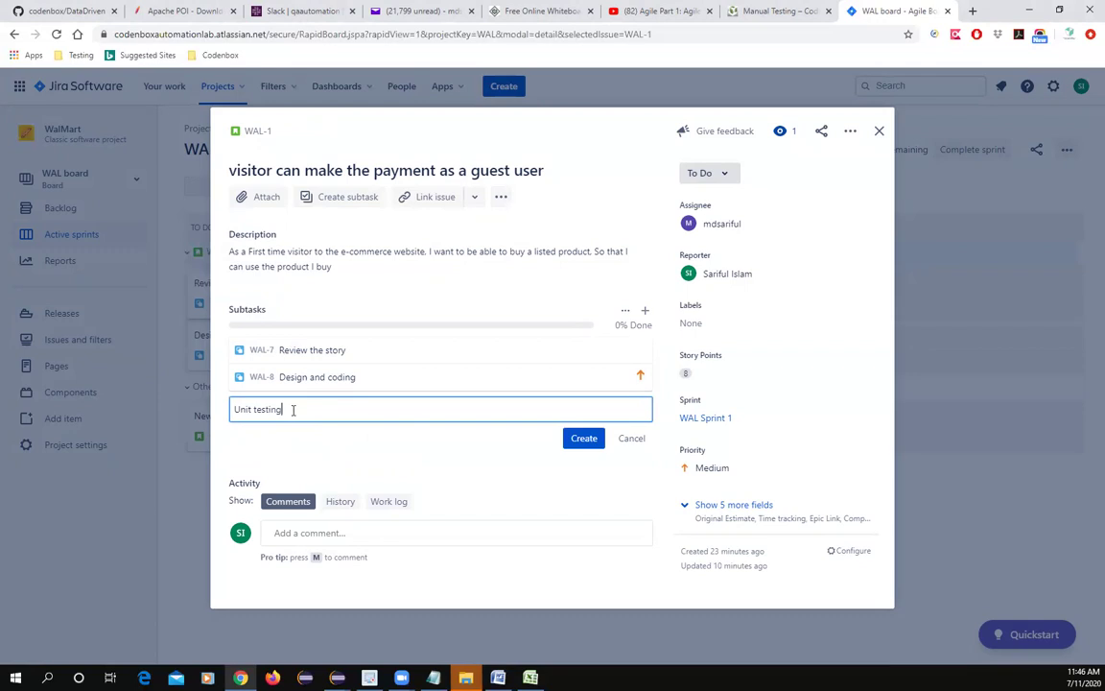
click(573, 441)
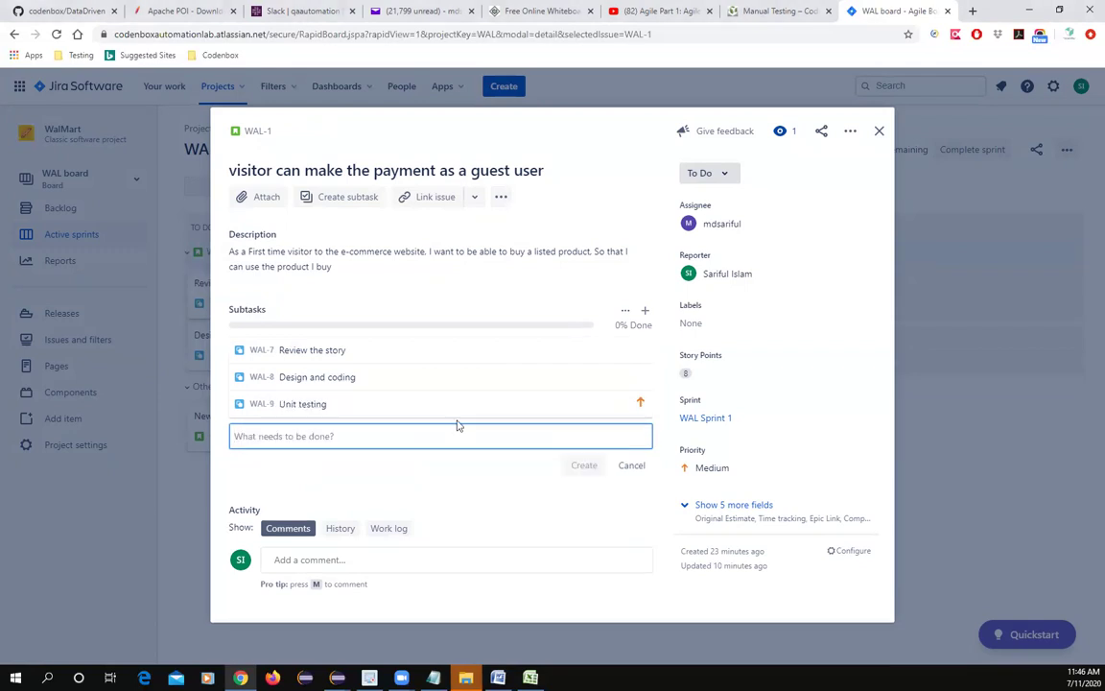
Add the subtasks "Prepare Test environment" and "Create Test scenarios" to the guest payment story
key(alt+Tab)
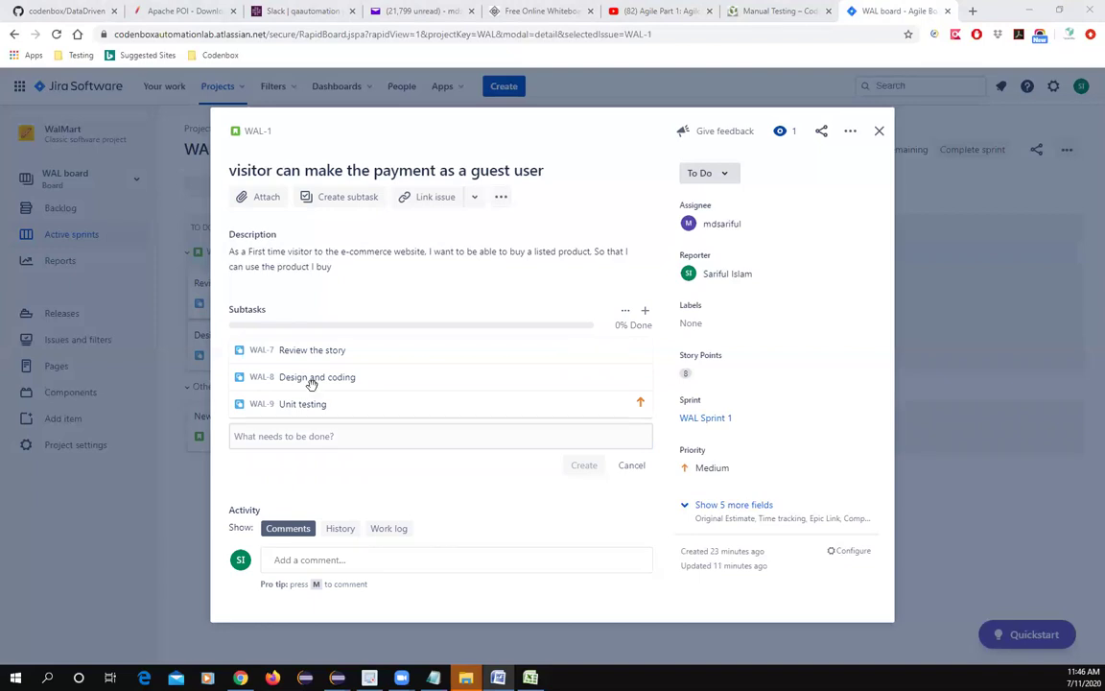
click(269, 436)
text(Prepare Test environment)
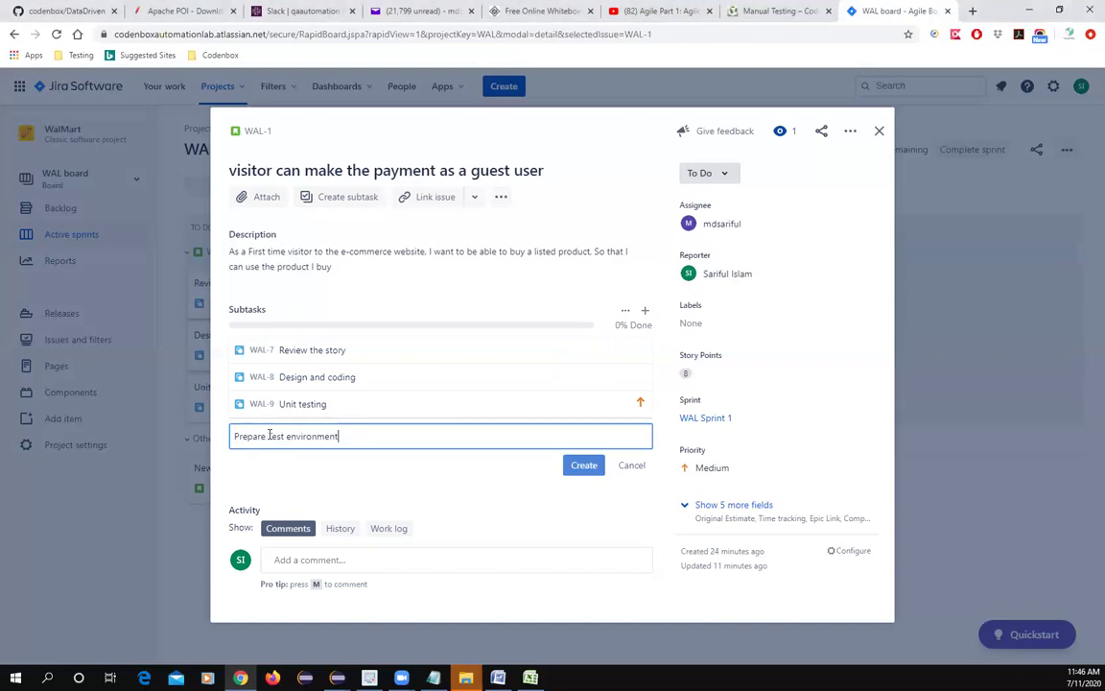
click(581, 466)
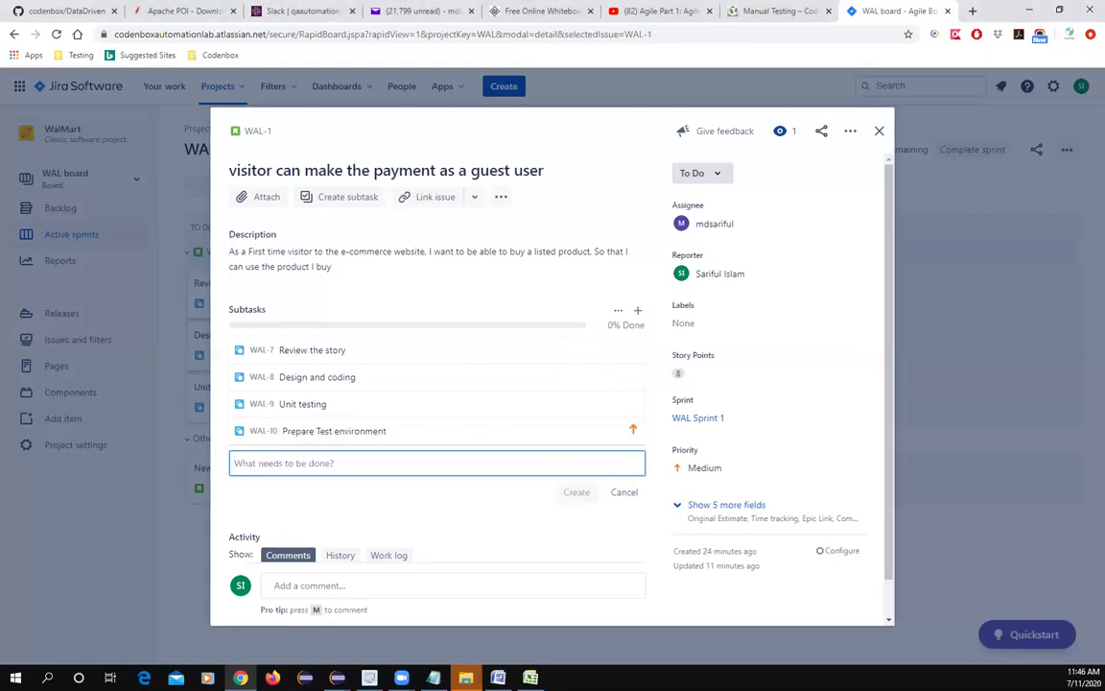
key(alt+Tab)
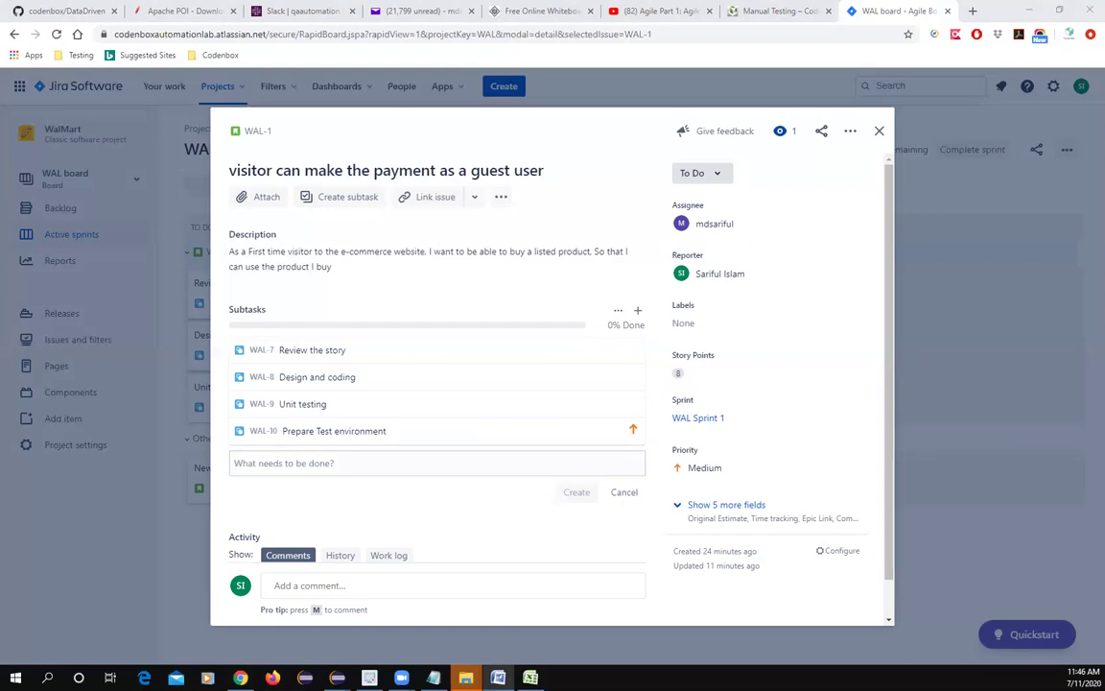
click(237, 464)
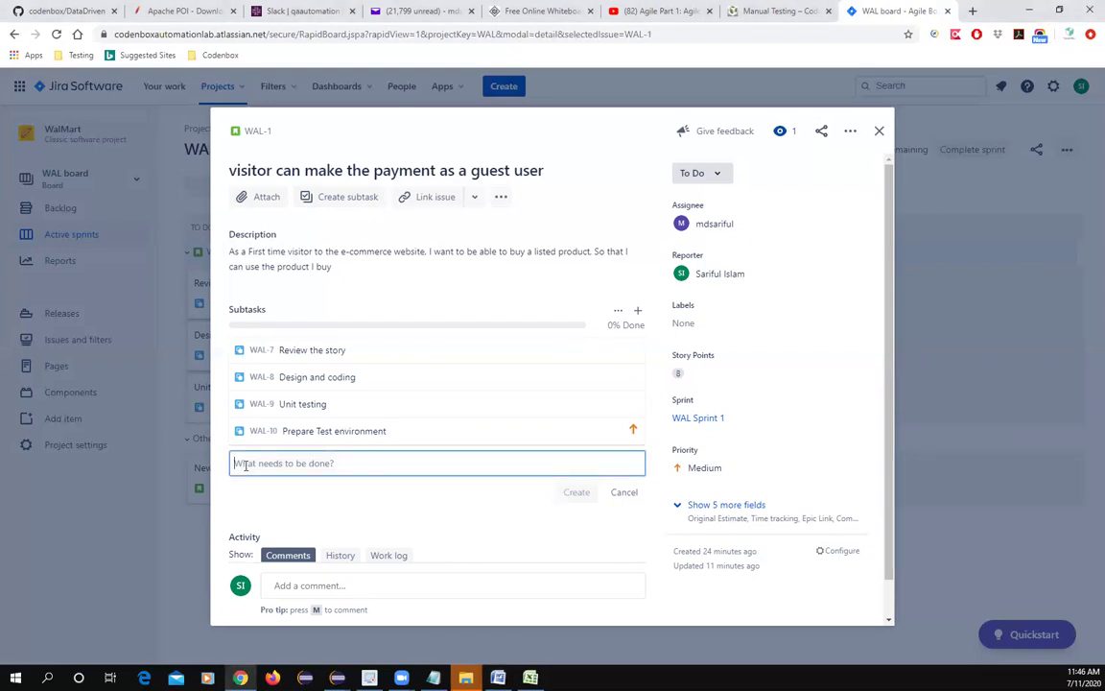
text(Create Test scenarios)
click(574, 493)
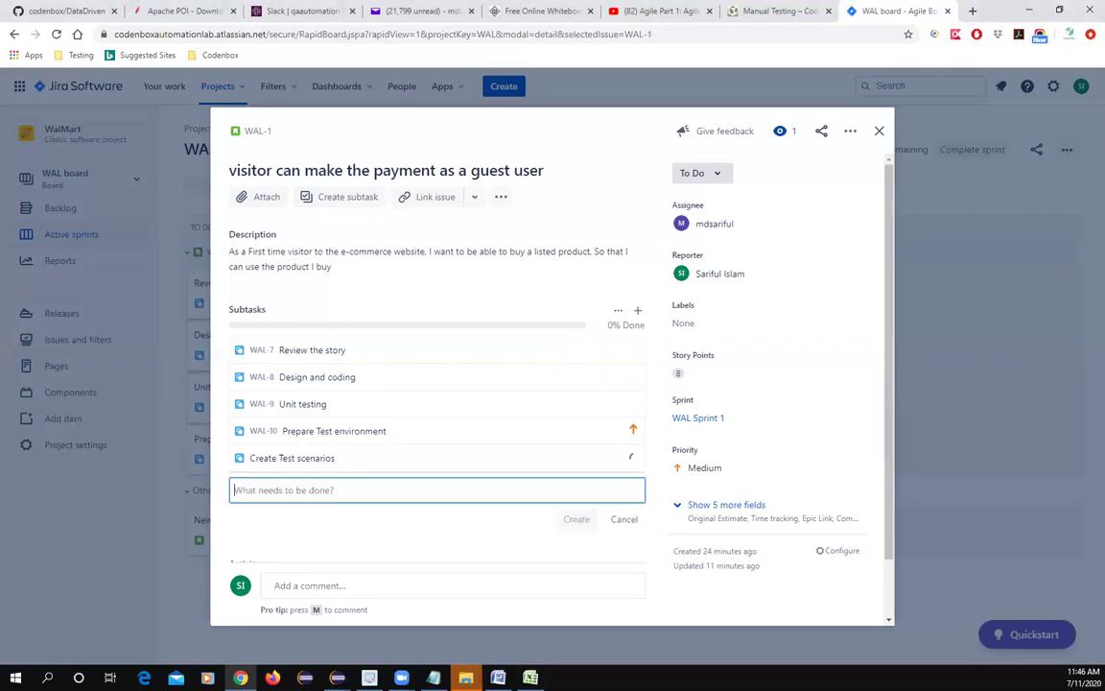
Add the subtasks "Create Test case" and "Test Execution" to the guest payment story
key(alt+Tab)
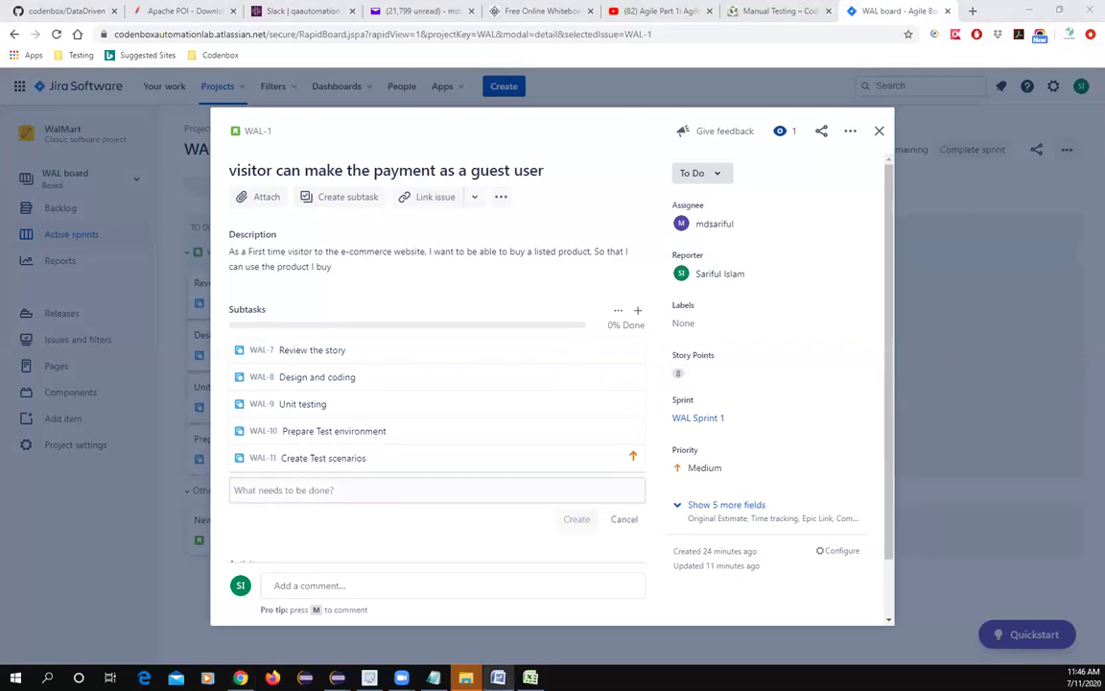
click(289, 490)
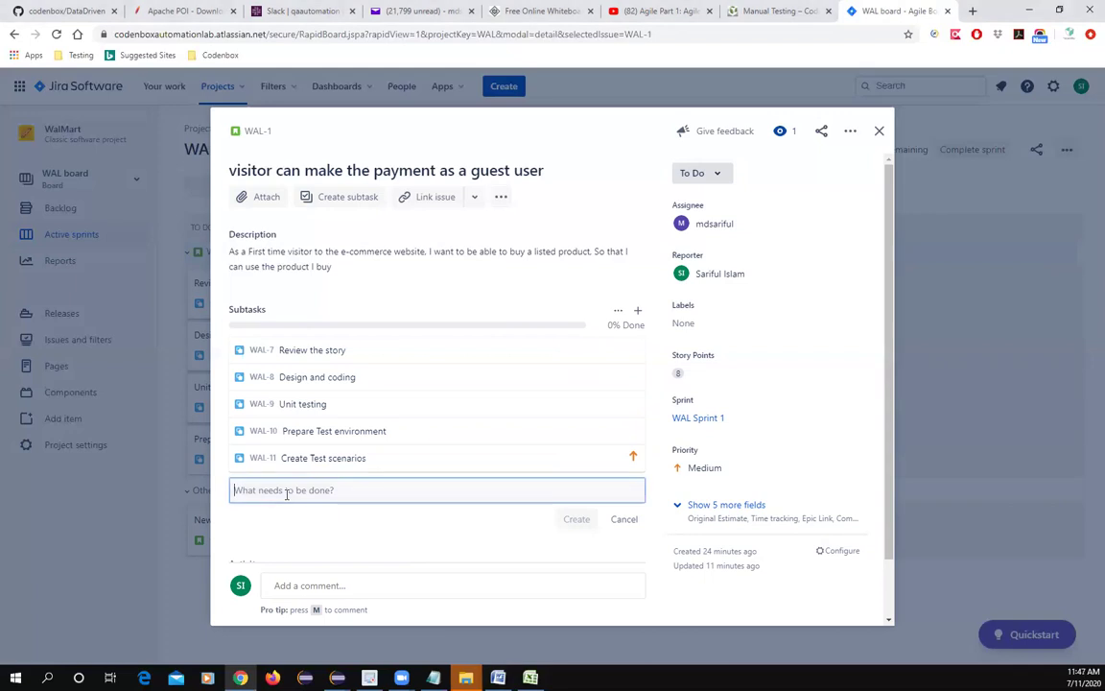
text(Create Test case)
click(575, 519)
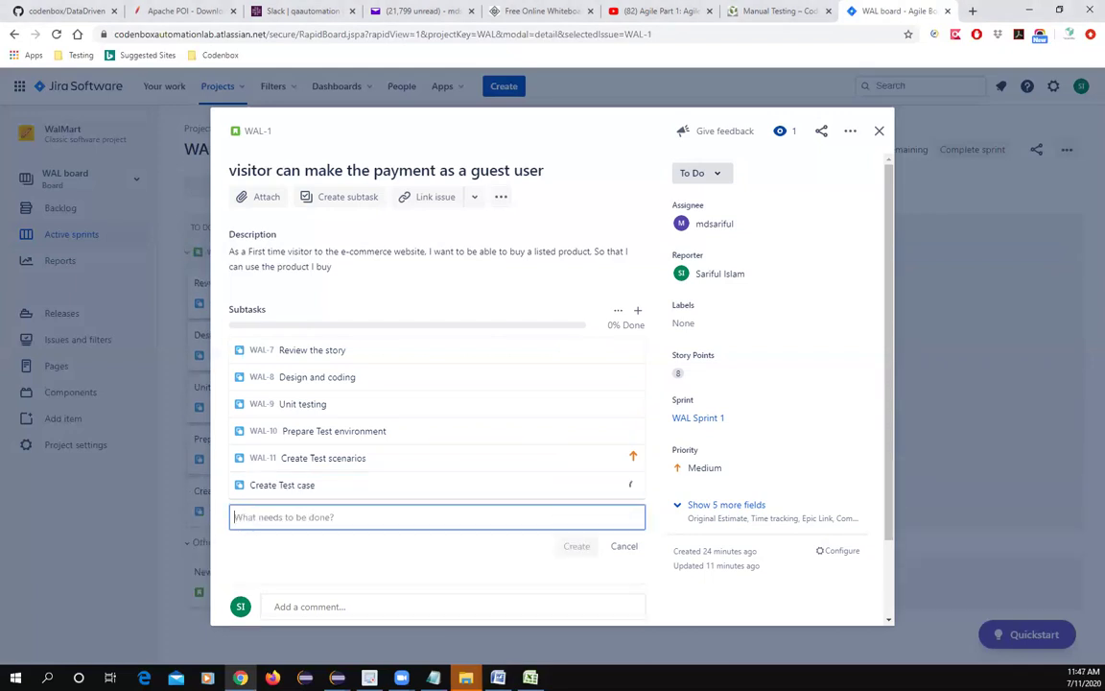
key(alt+Tab)
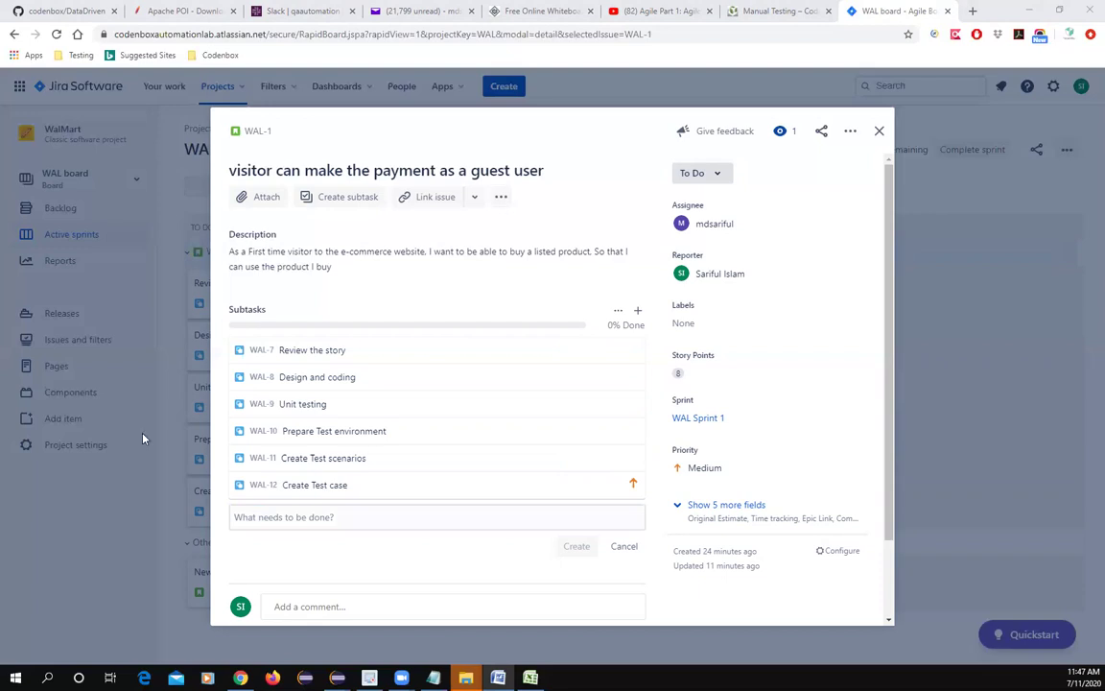
click(288, 517)
text(Test Execution)
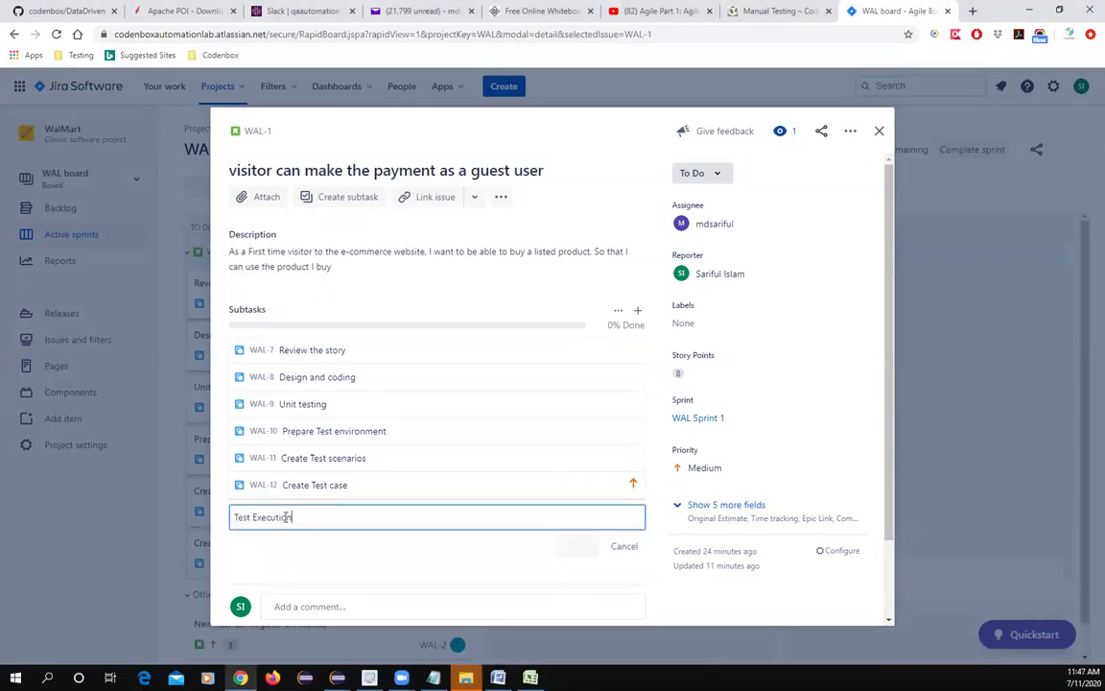
click(578, 549)
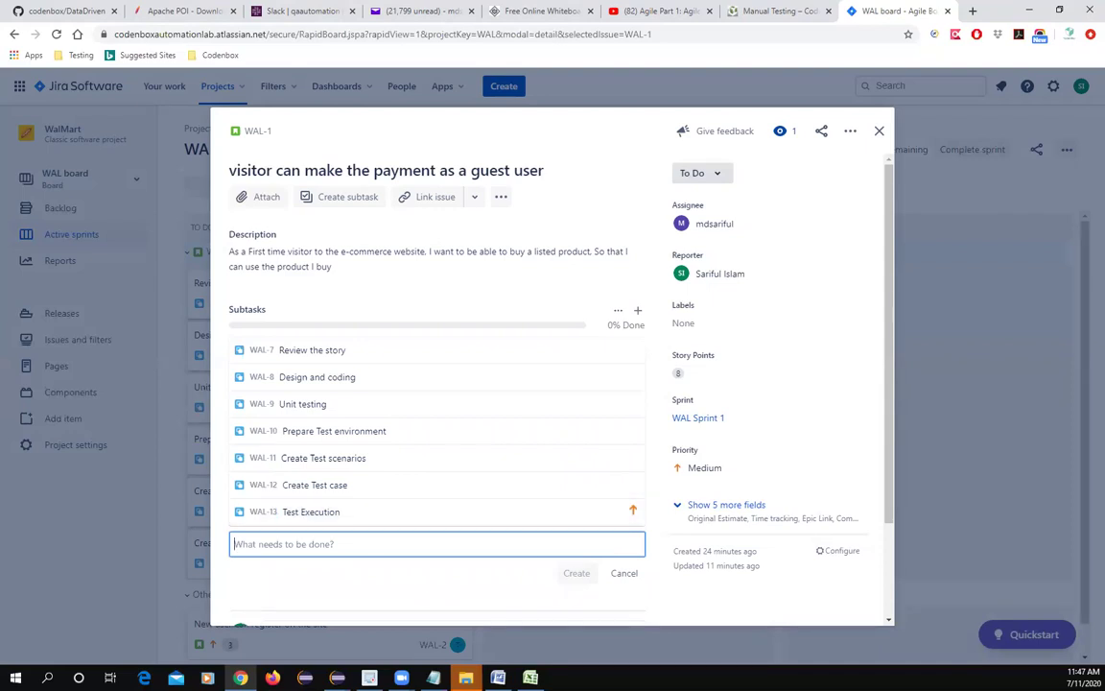
Show the story's additional fields and set its Epic Link to WalMart_Epic_001
key(alt+Tab)
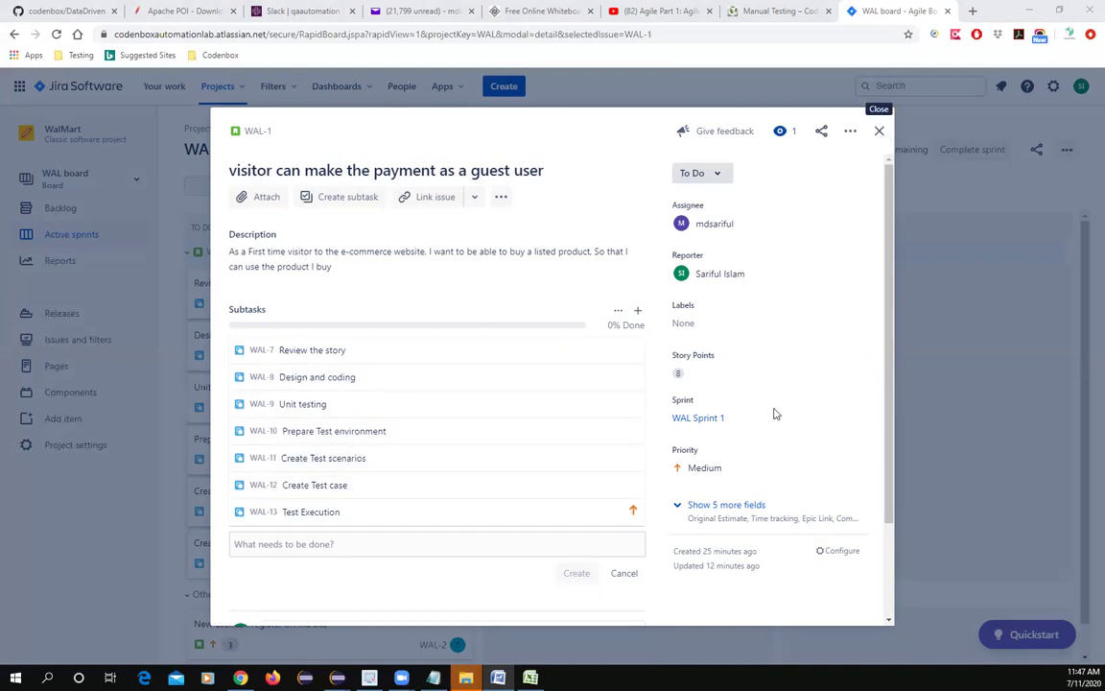
scroll(779, 427, down, 2)
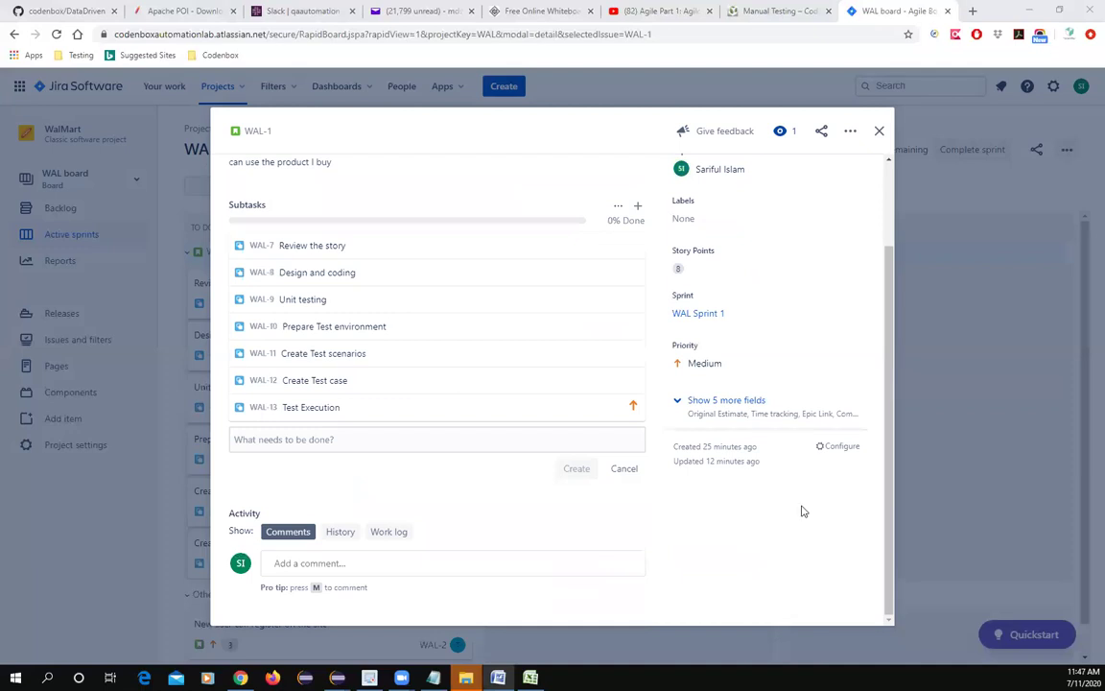
click(721, 403)
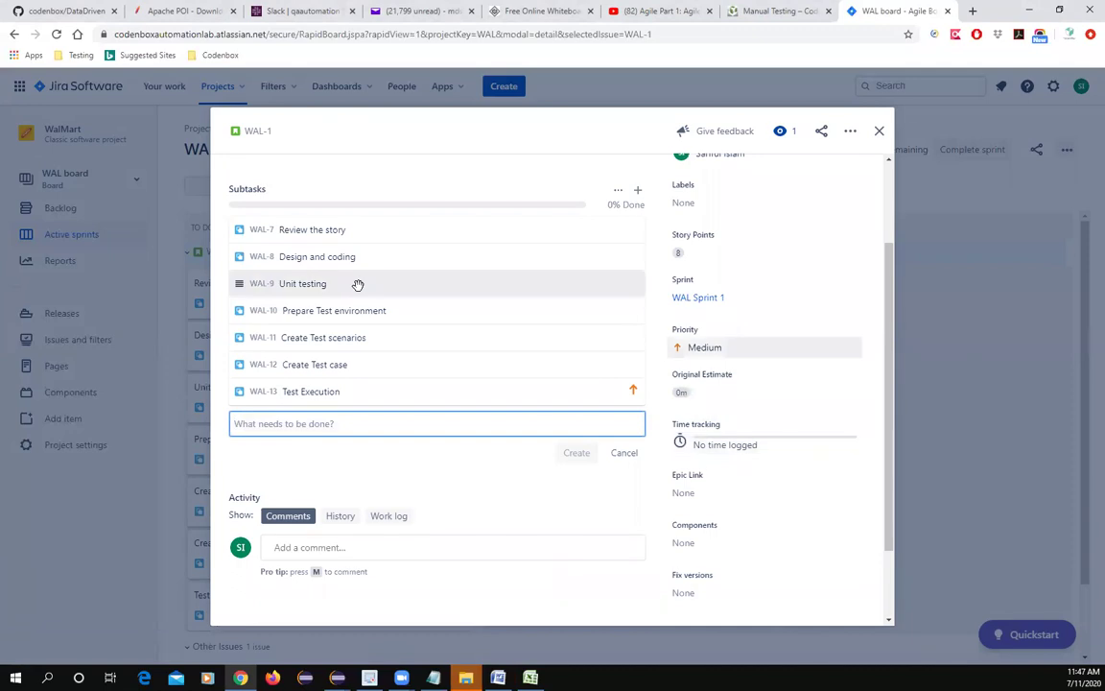
click(707, 492)
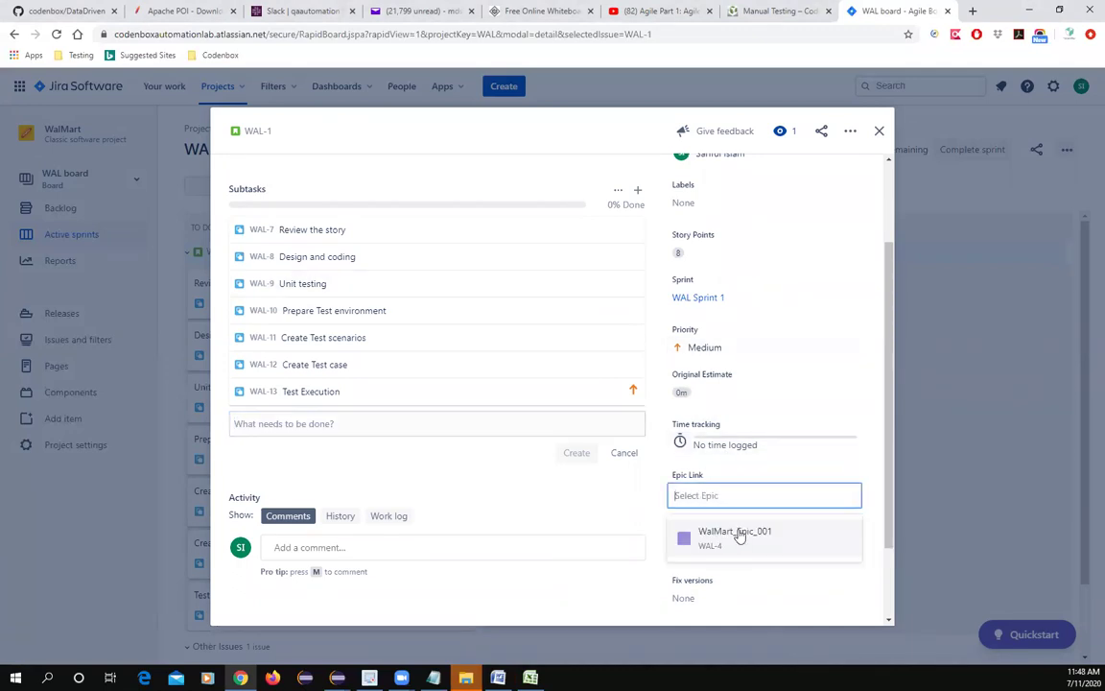
click(738, 535)
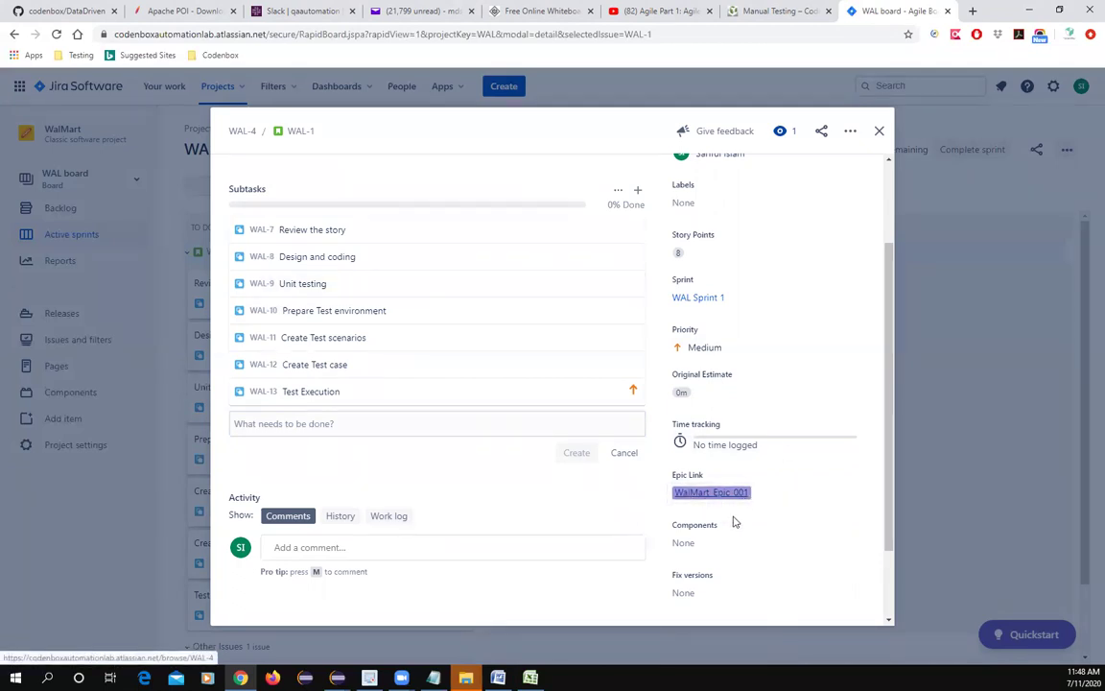
scroll(755, 526, down, 3)
scroll(753, 520, up, 1)
scroll(752, 460, up, 5)
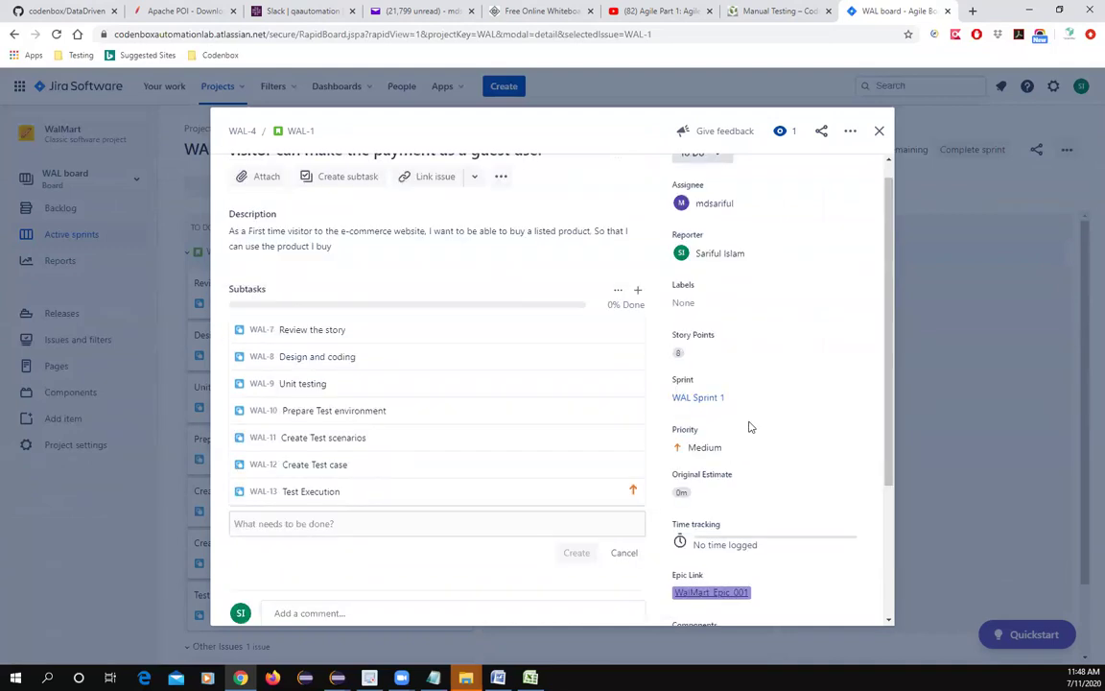
scroll(374, 530, down, 6)
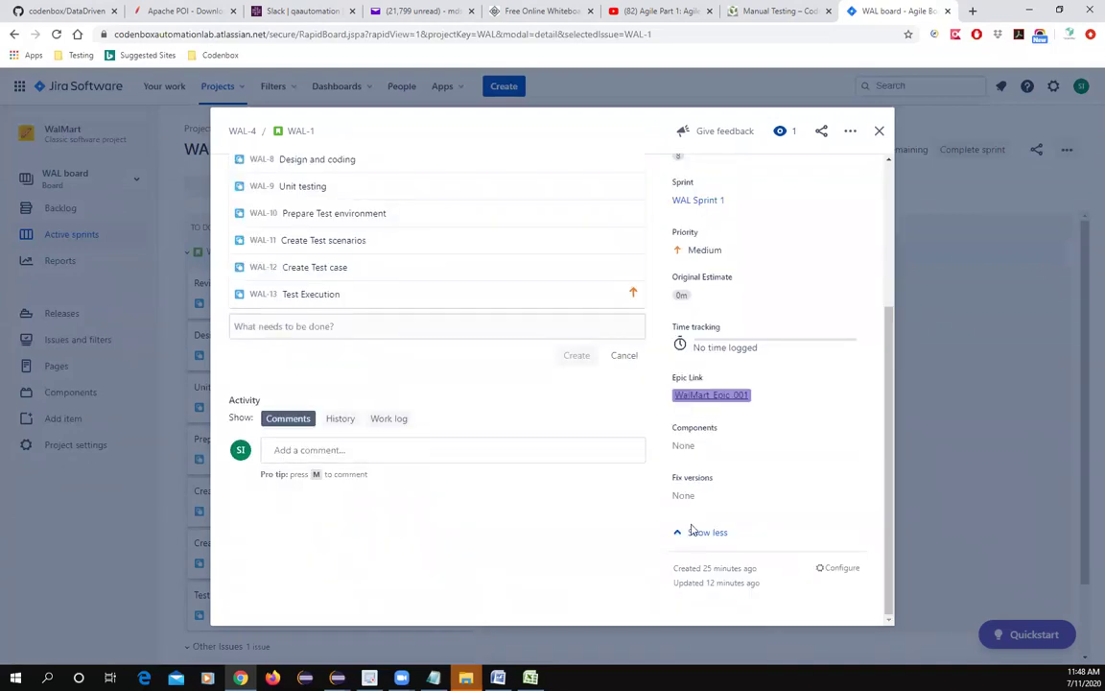
scroll(674, 528, up, 2)
scroll(548, 375, up, 1)
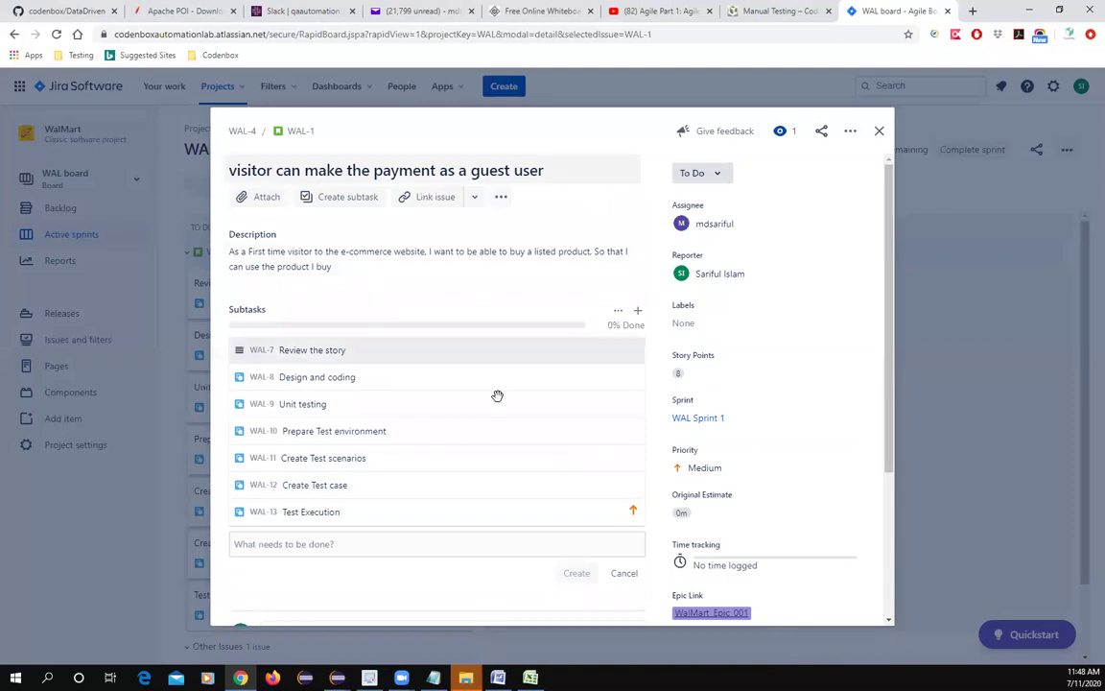
Post a comment on the guest payment story that mentions the assignee and asks "Did you complete the unit test?"
scroll(497, 395, down, 3)
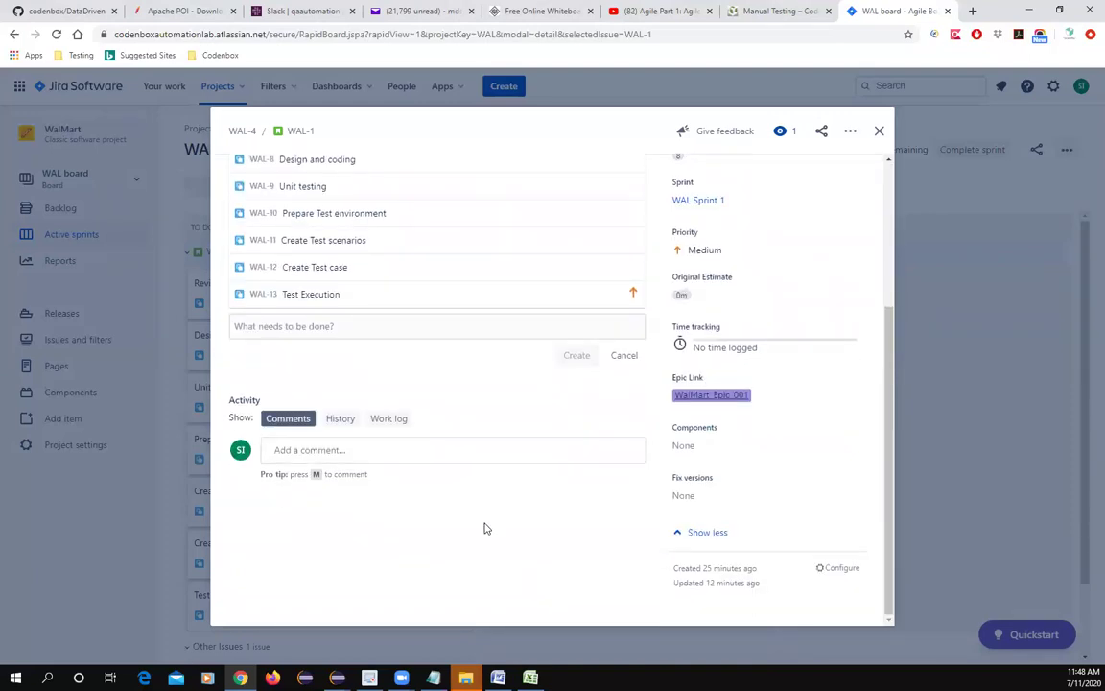
scroll(518, 480, up, 3)
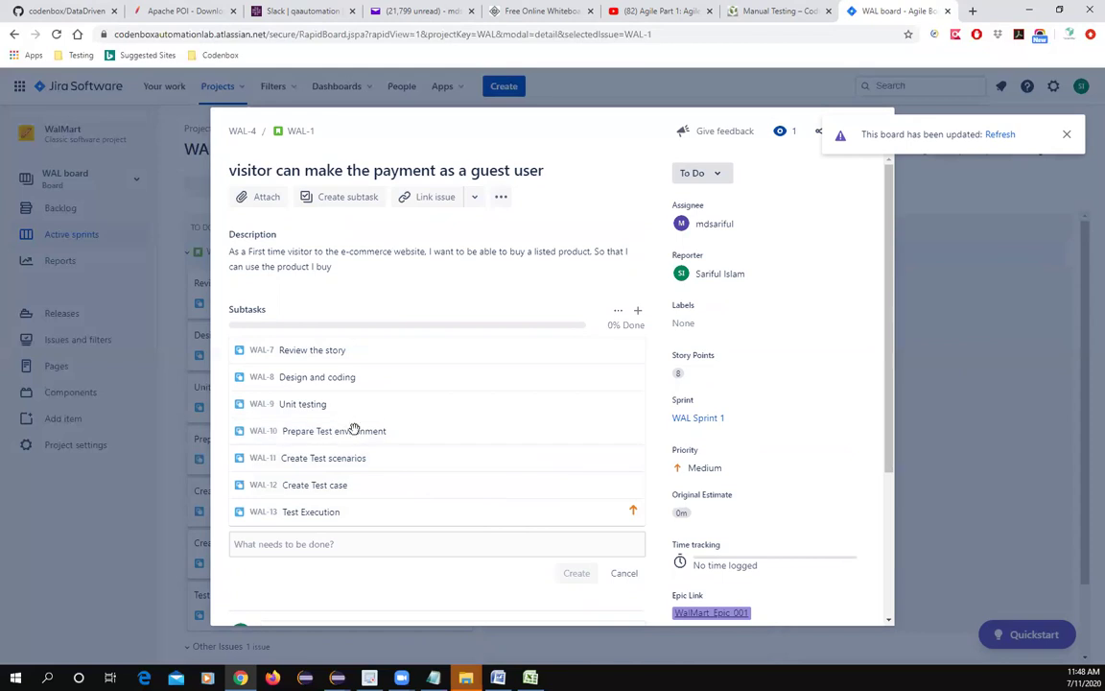
scroll(318, 540, down, 2)
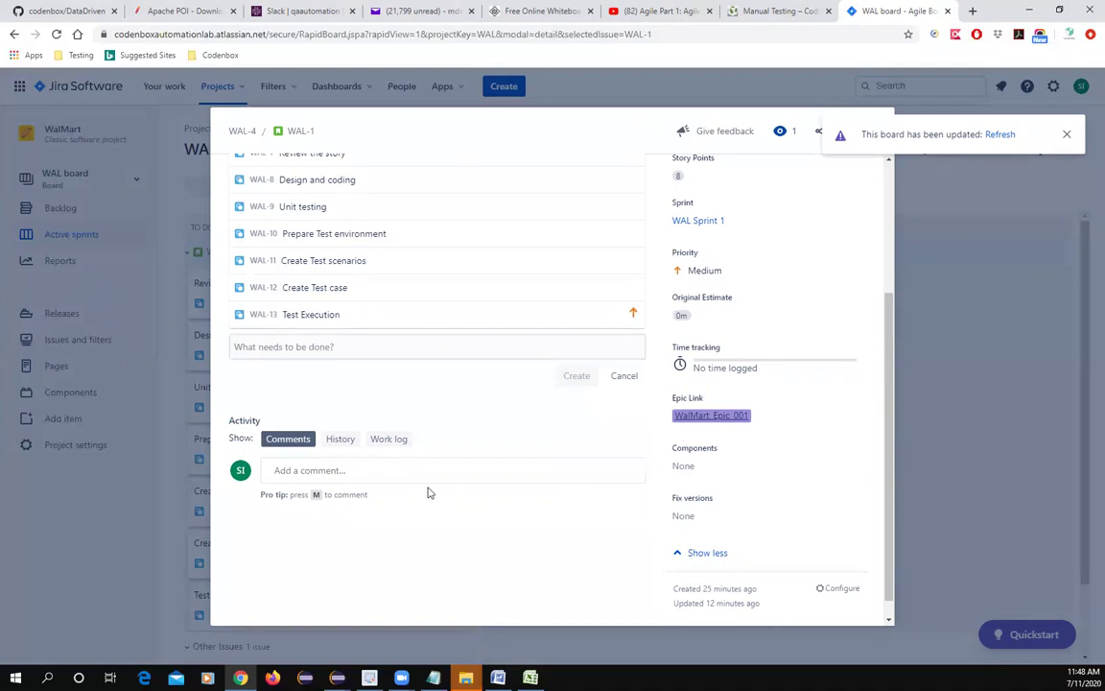
scroll(420, 370, up, 2)
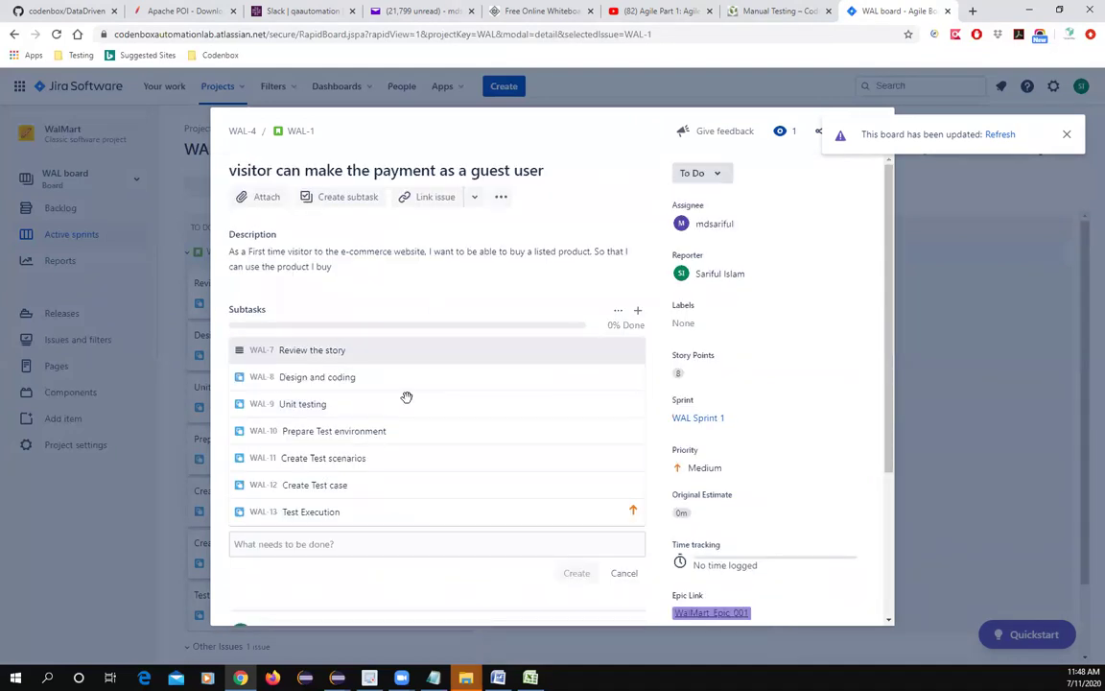
scroll(413, 413, down, 2)
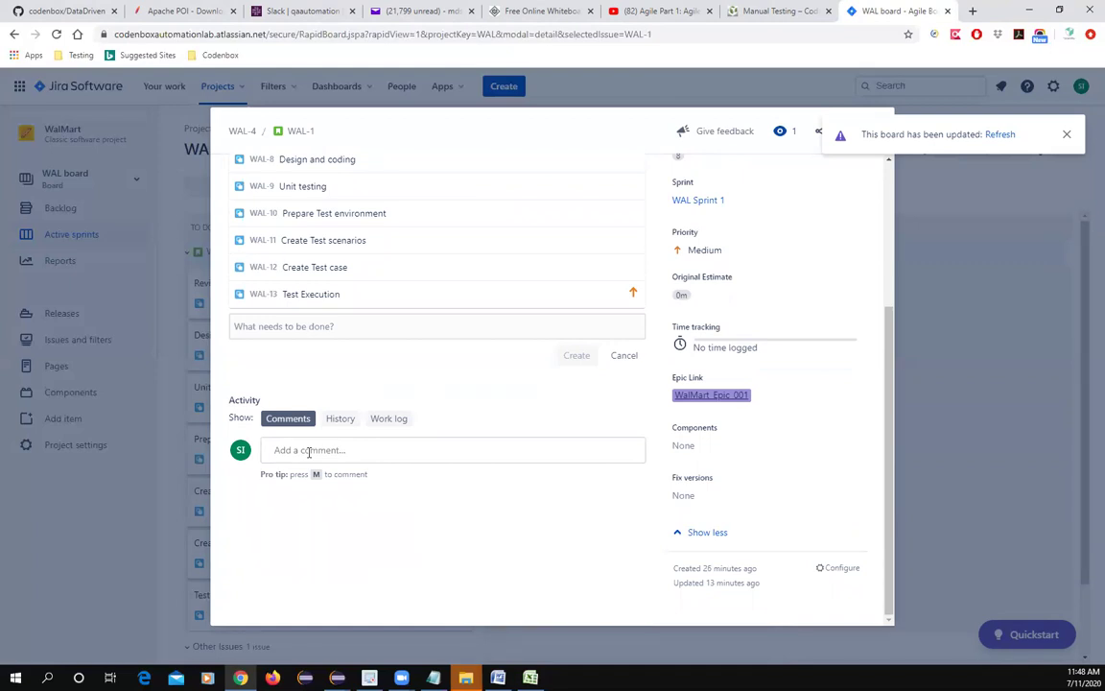
click(309, 450)
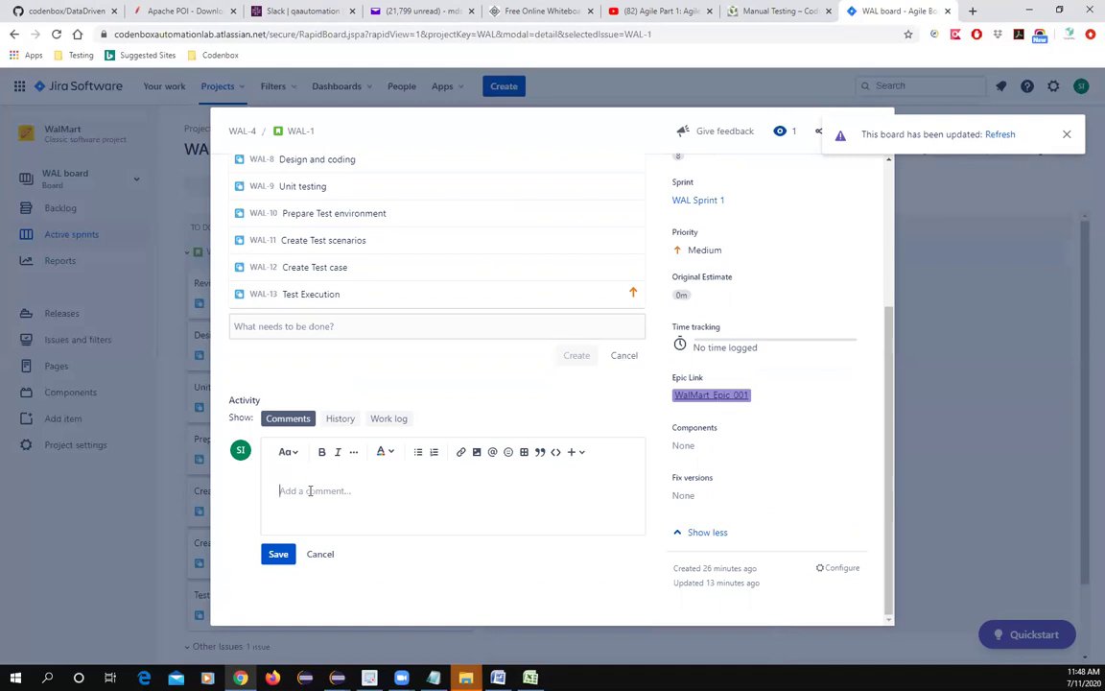
text(@)
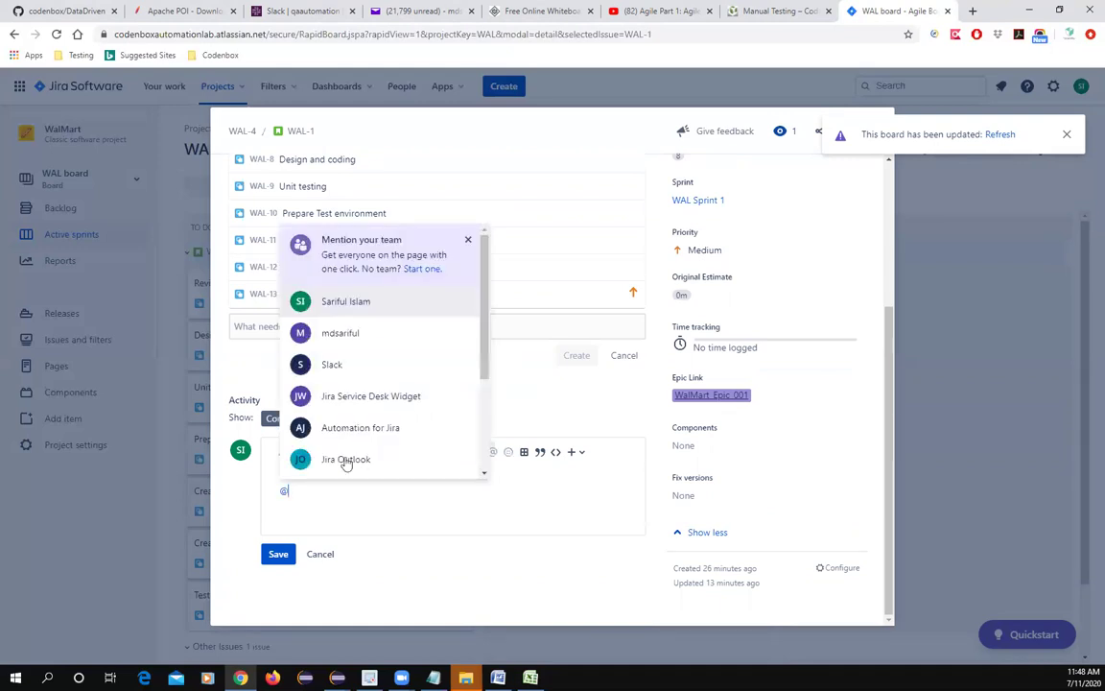
scroll(362, 321, down, 1)
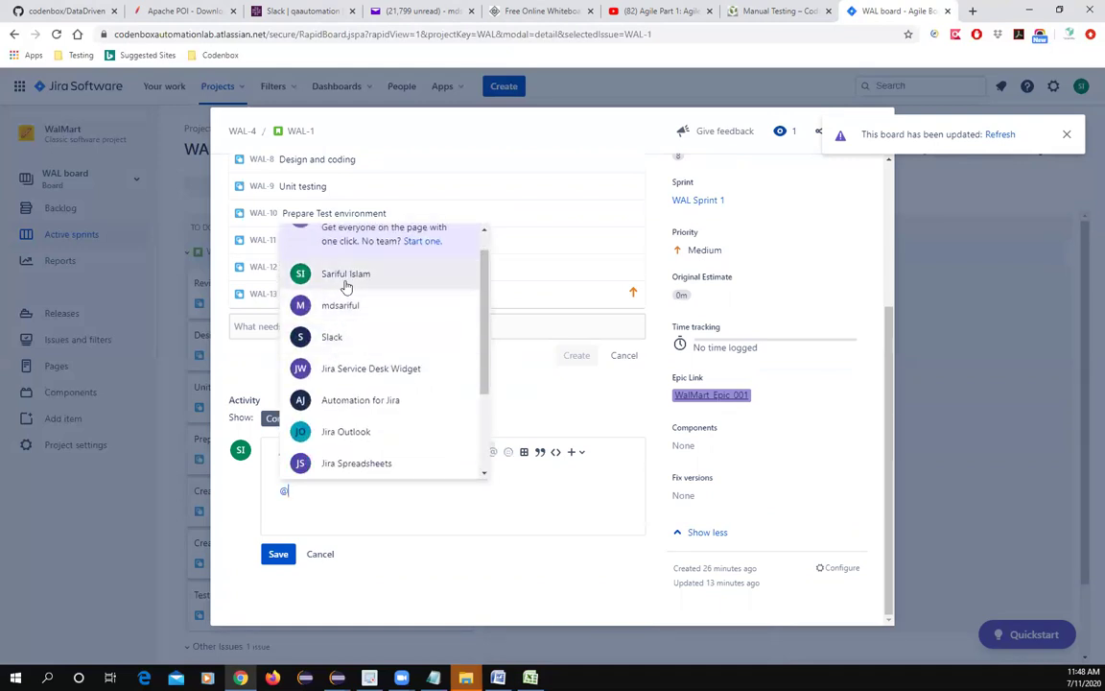
click(346, 305)
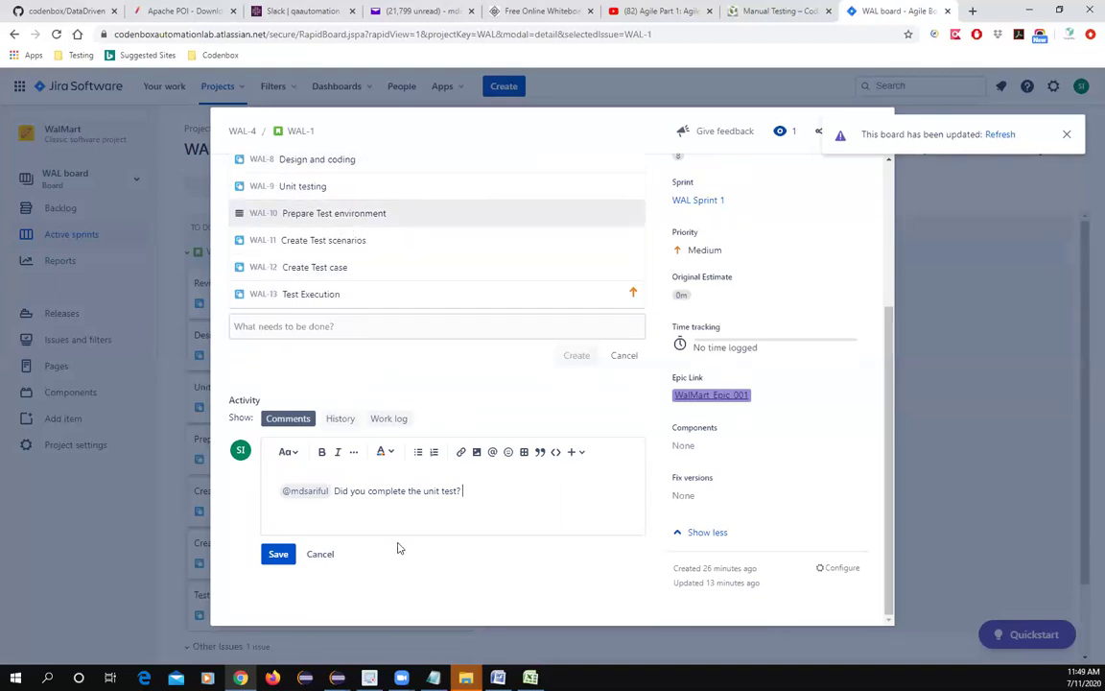
click(279, 563)
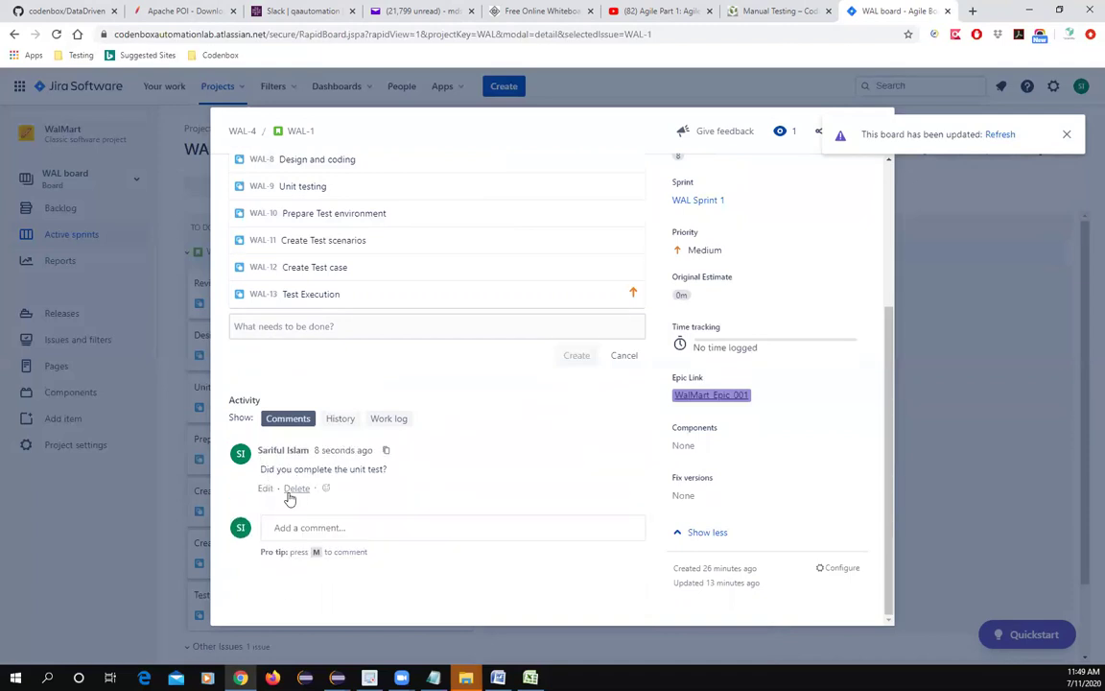
click(285, 529)
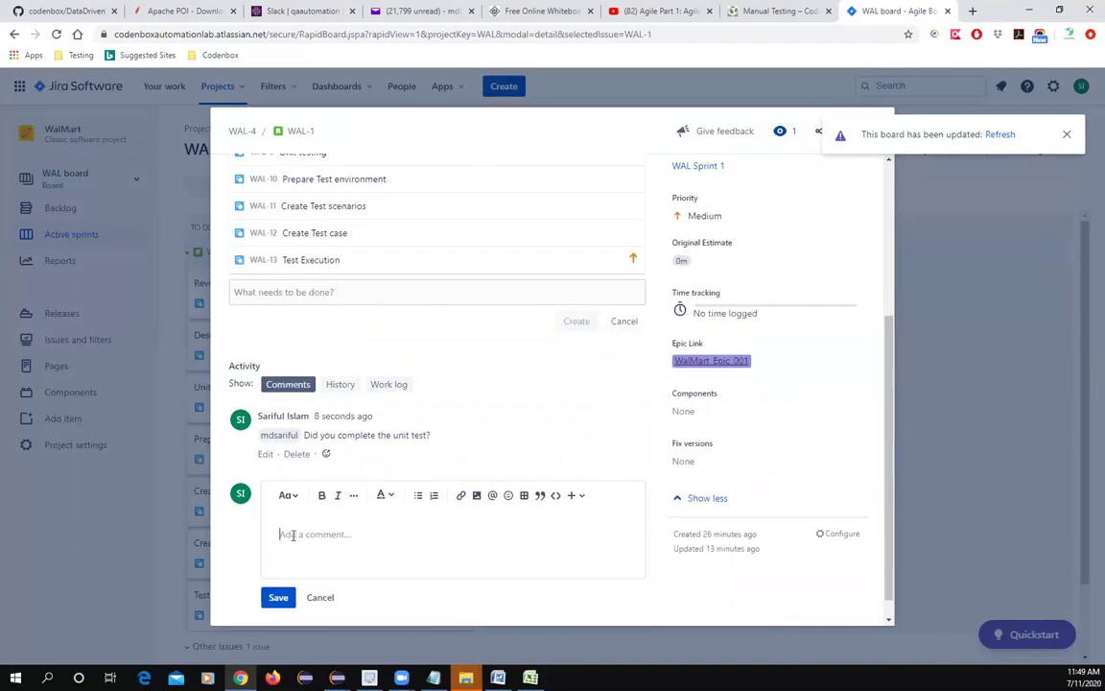
text(@)
scroll(341, 431, down, 1)
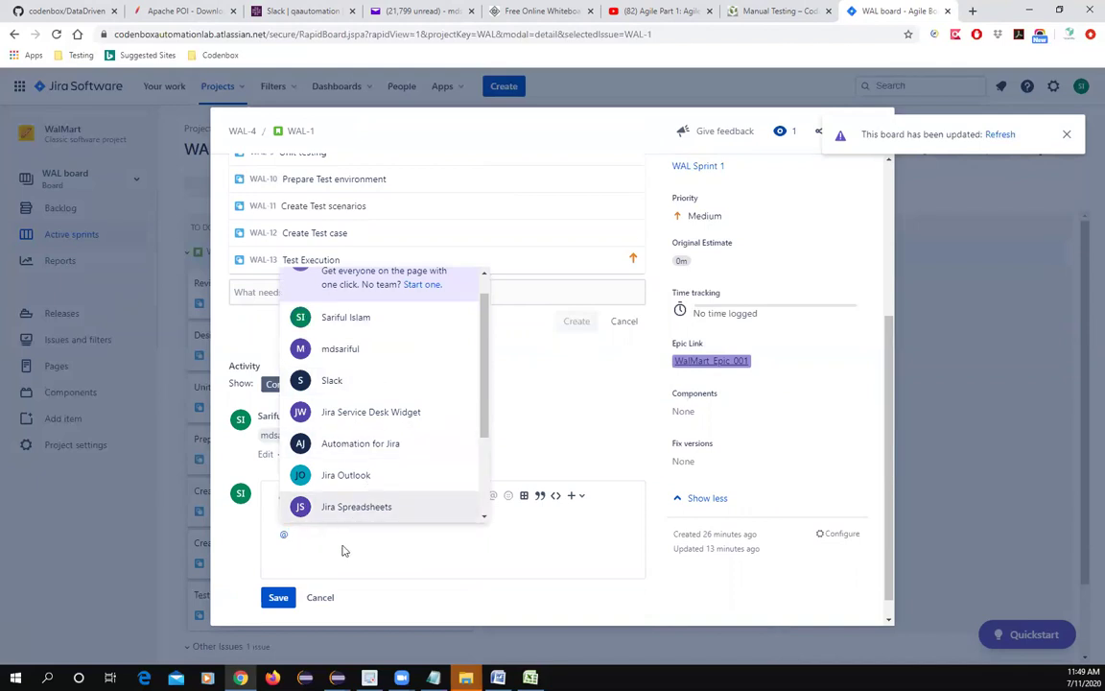
key(BackSpace)
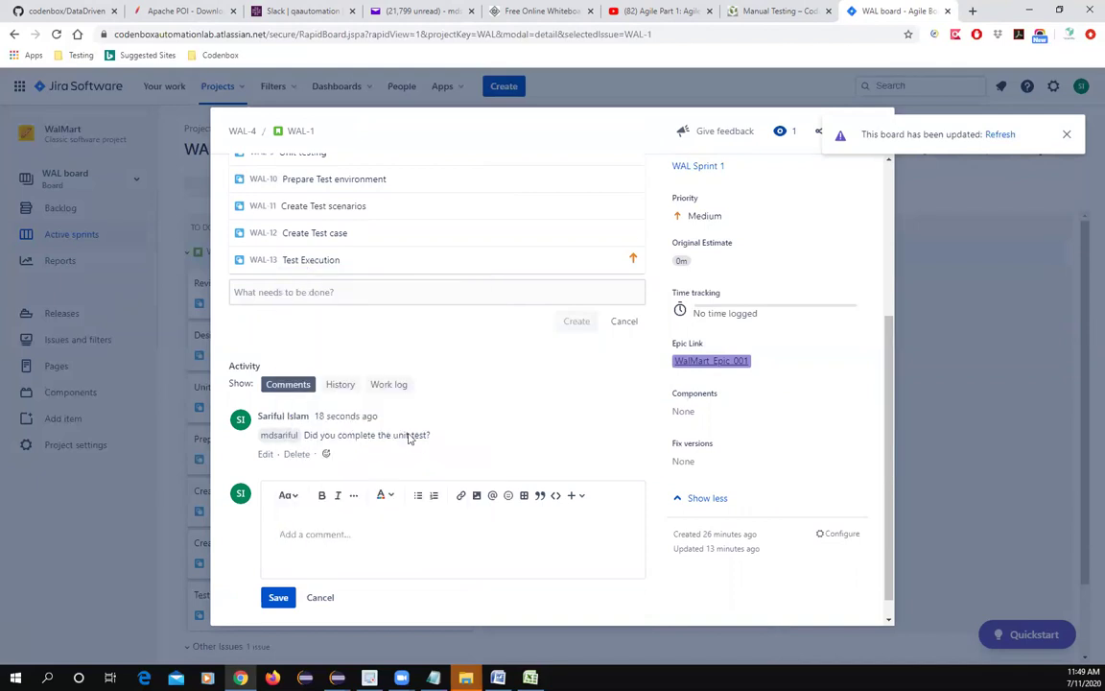
click(320, 597)
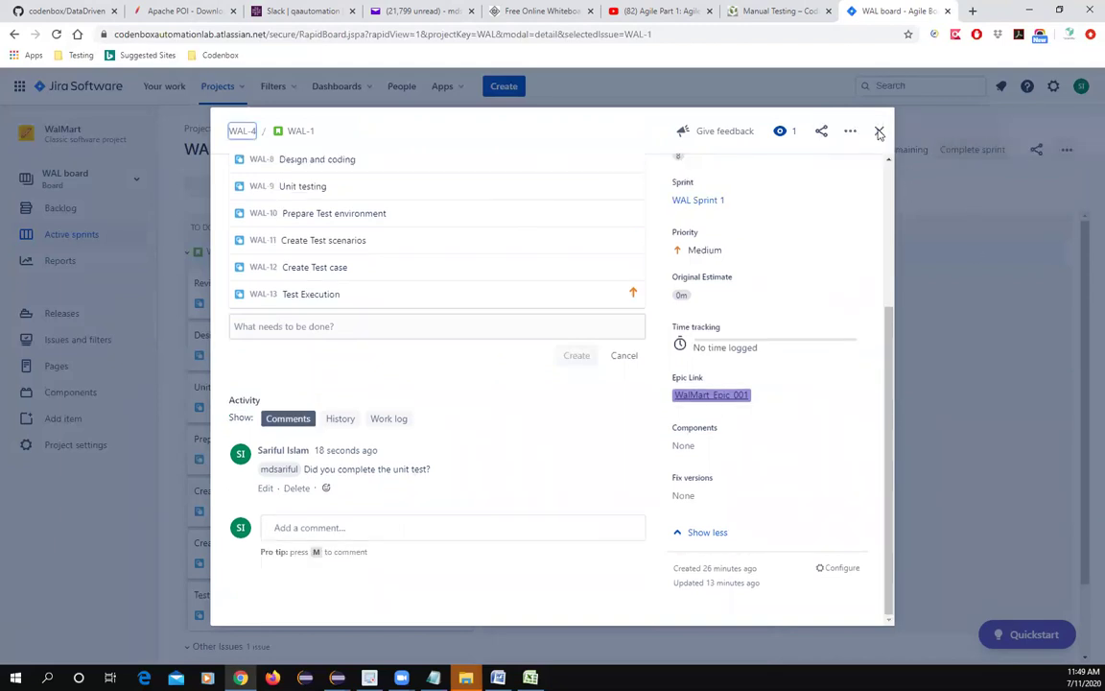
Close the guest payment story and review its subtasks on the WAL Sprint 1 board
scroll(818, 343, up, 2)
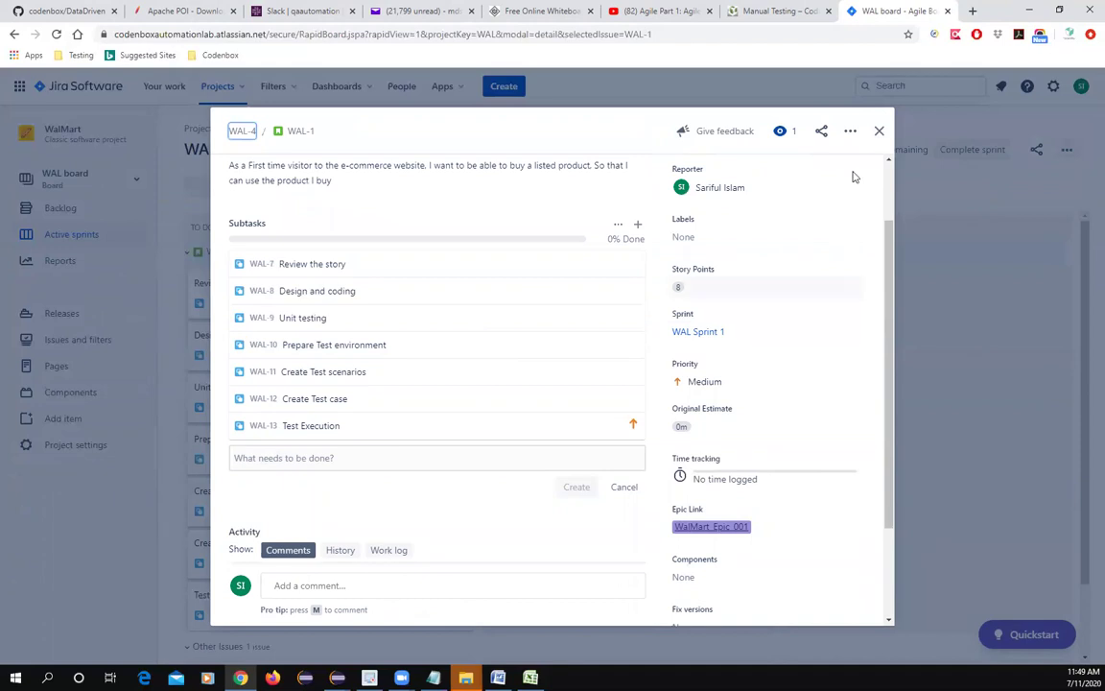
click(933, 498)
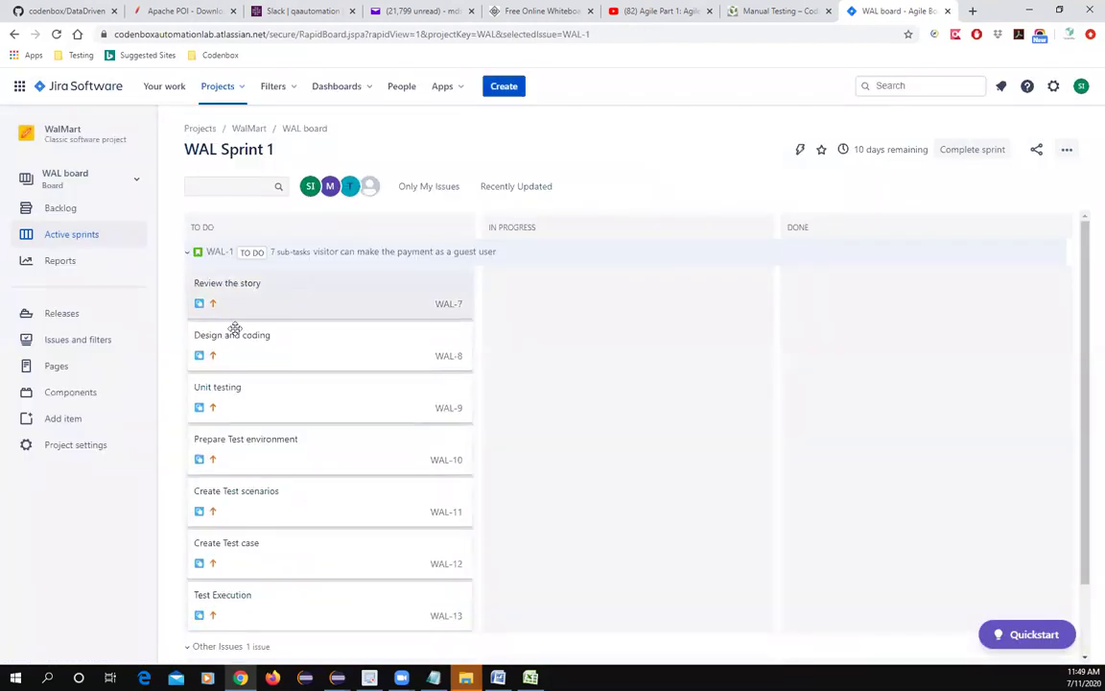
scroll(257, 537, down, 2)
scroll(291, 521, up, 2)
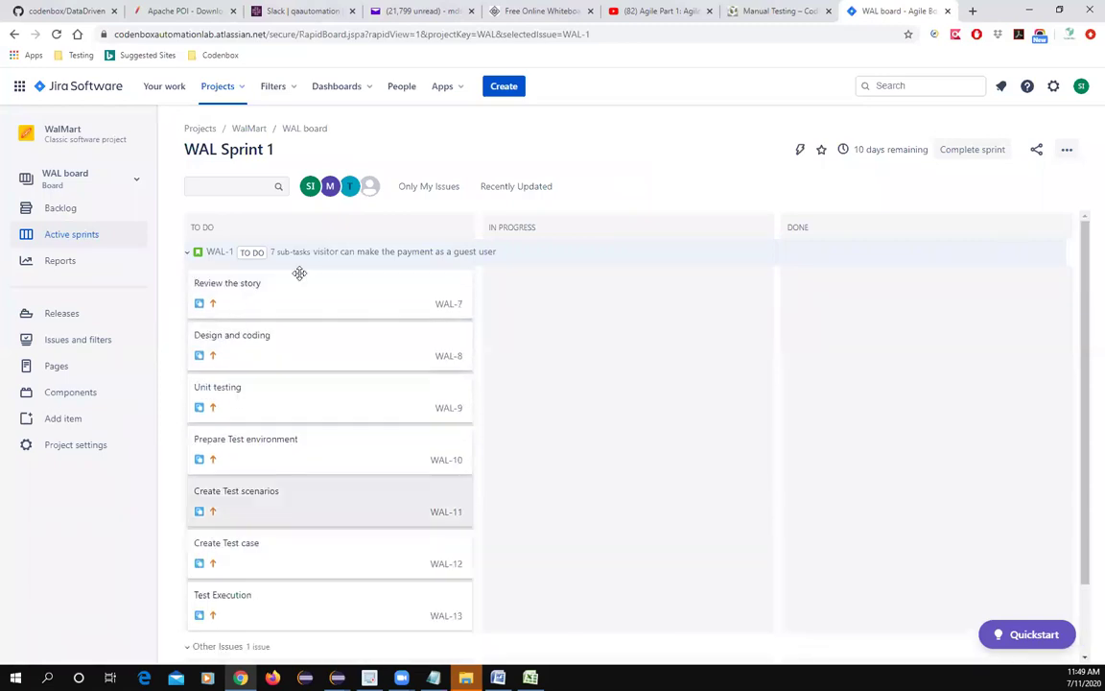
click(189, 253)
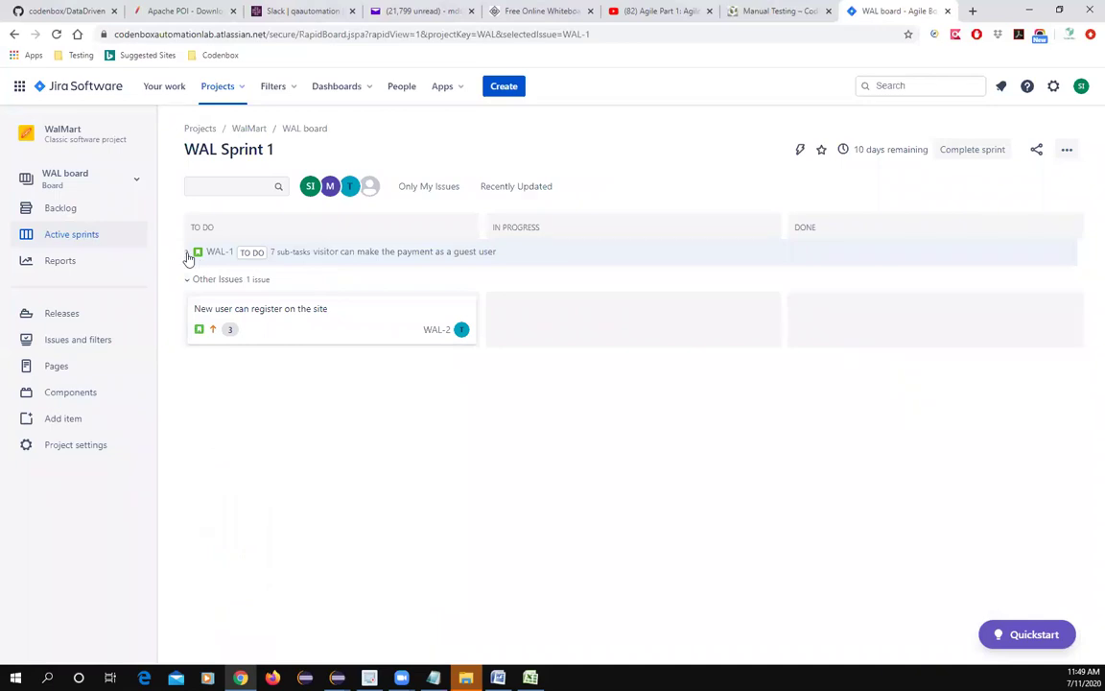
click(189, 253)
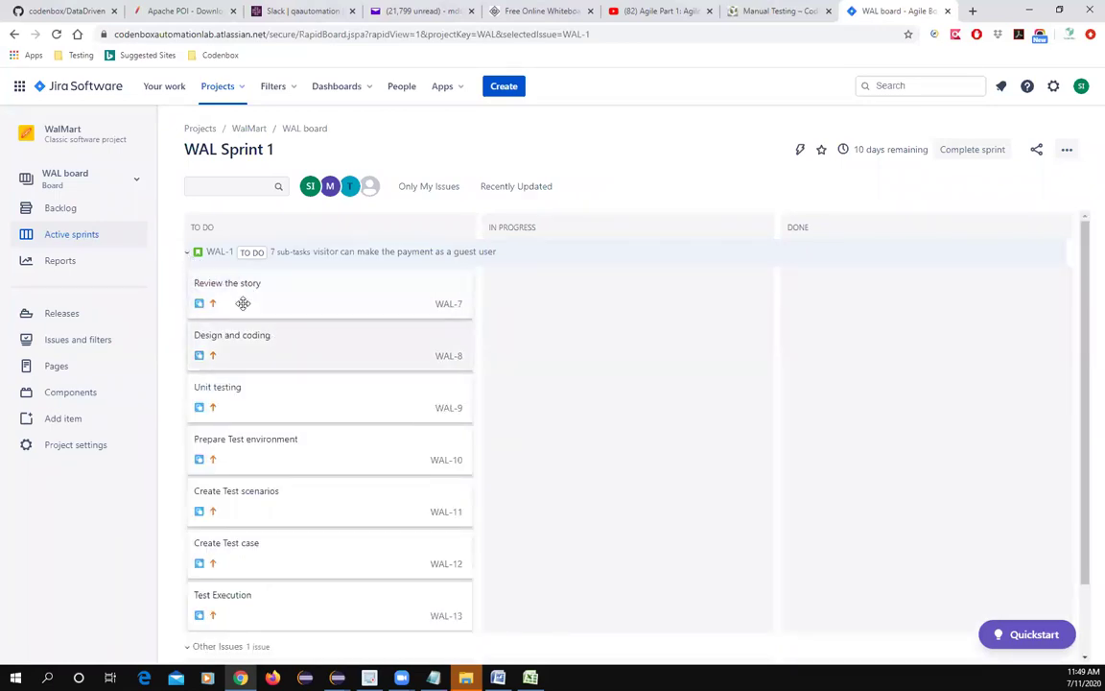
scroll(244, 388, down, 2)
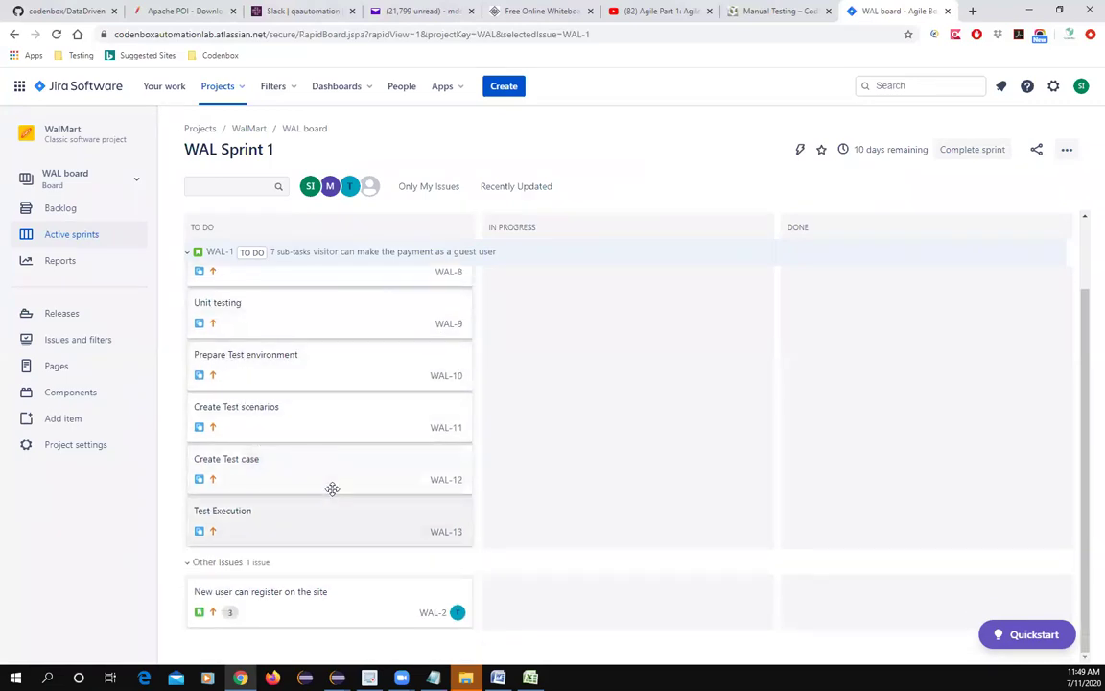
scroll(319, 388, up, 2)
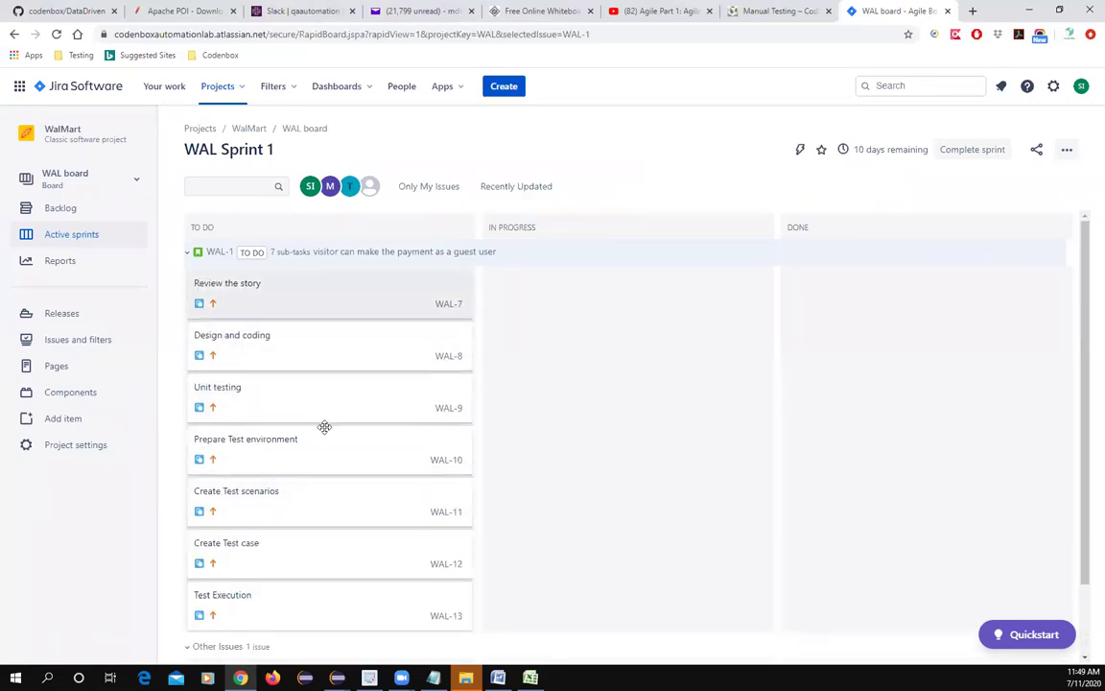
scroll(335, 437, down, 2)
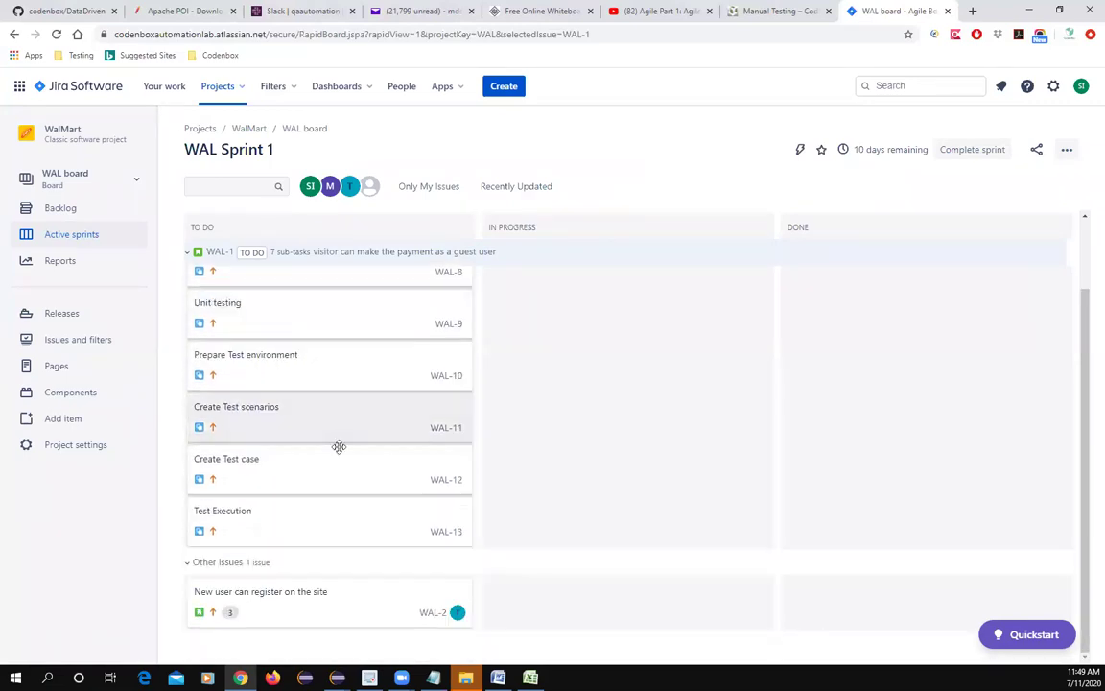
Collapse the guest payment story's subtasks on the sprint board, keeping the Other Issues group expanded
click(188, 252)
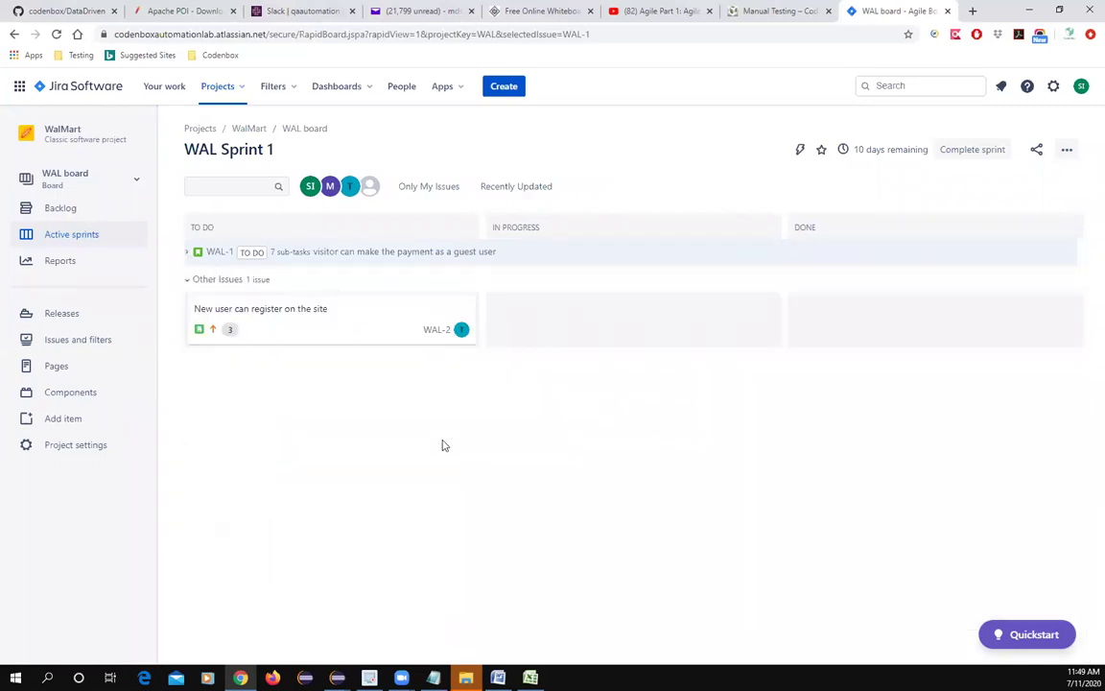
click(188, 282)
click(188, 280)
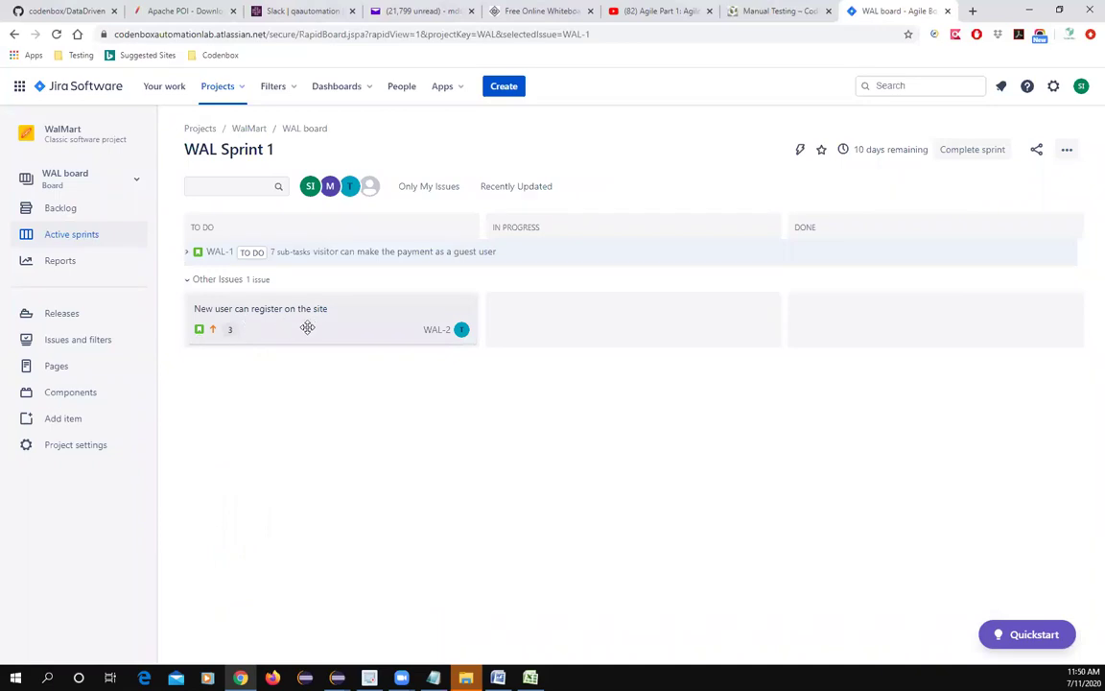
Open the story "New user can register on the site" and add the subtask "Review the story"
click(275, 327)
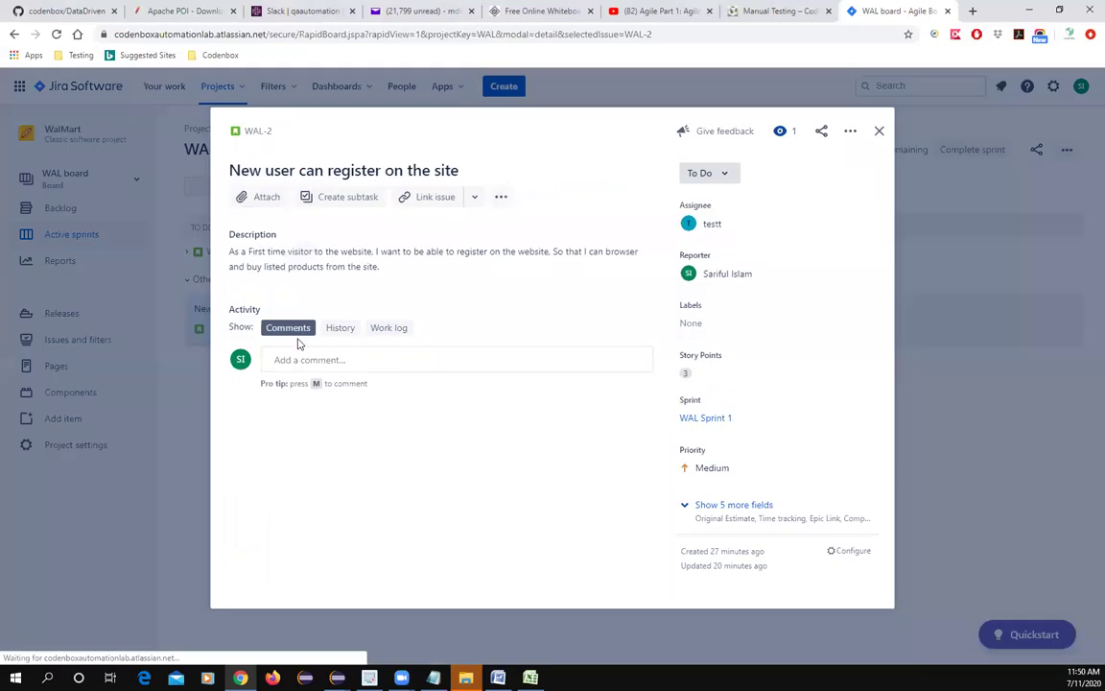
click(341, 196)
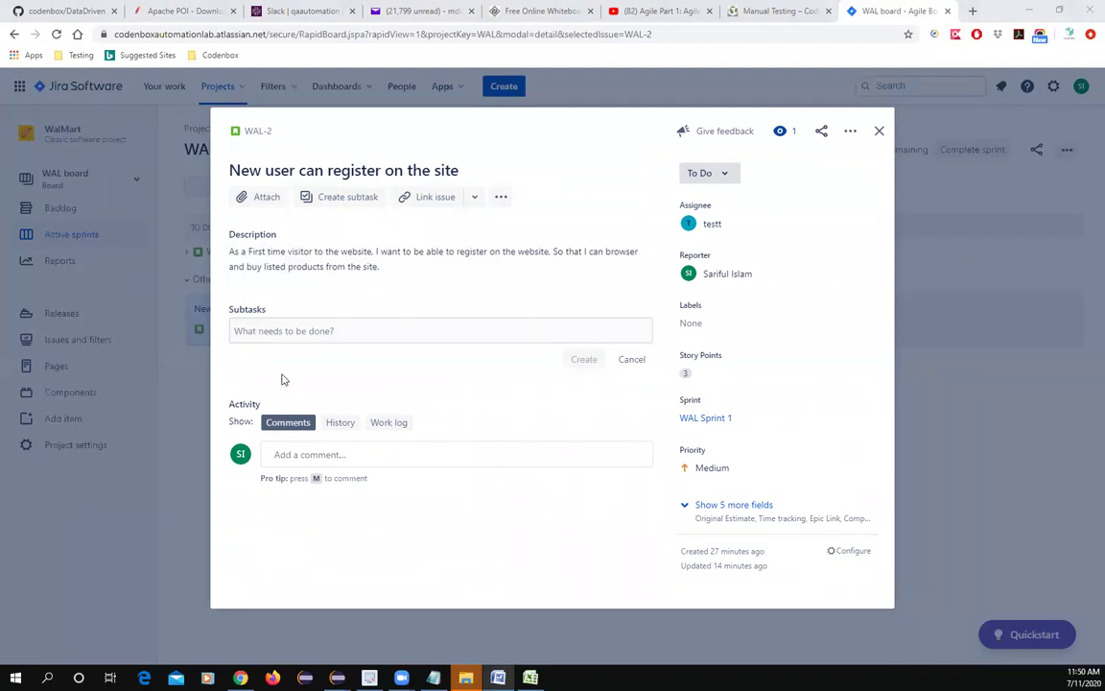
click(274, 327)
text(Review the story)
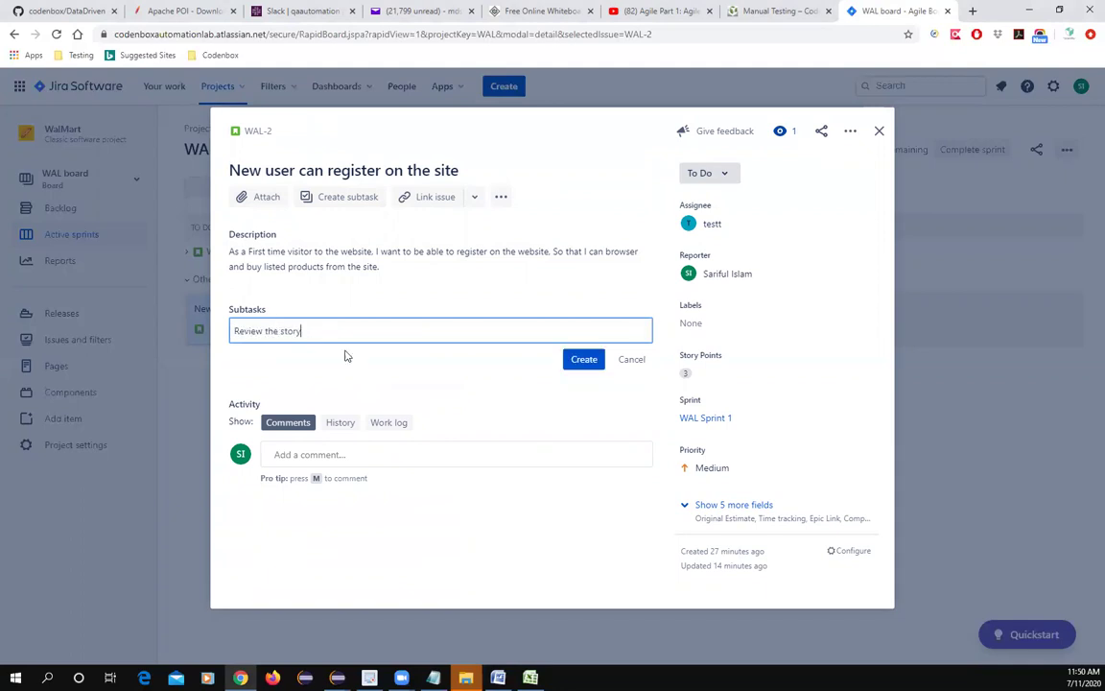
click(584, 359)
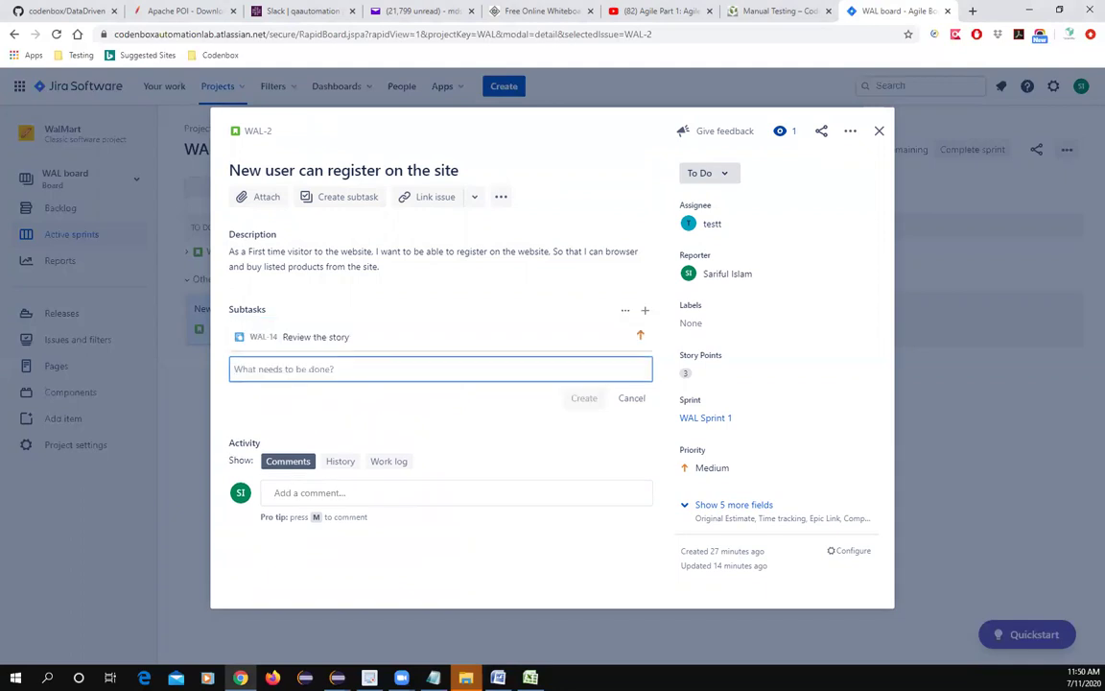
Add the subtasks "Prepare Test environment" and "Create or confirm Test data" to the new user registration story
key(alt+Tab)
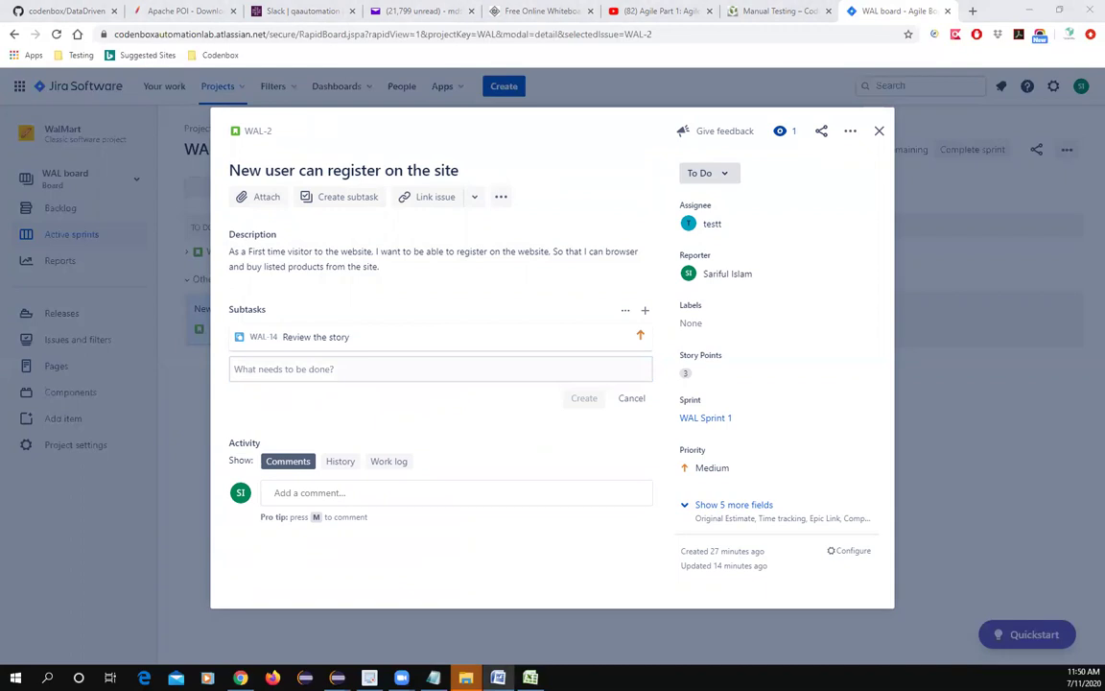
click(257, 371)
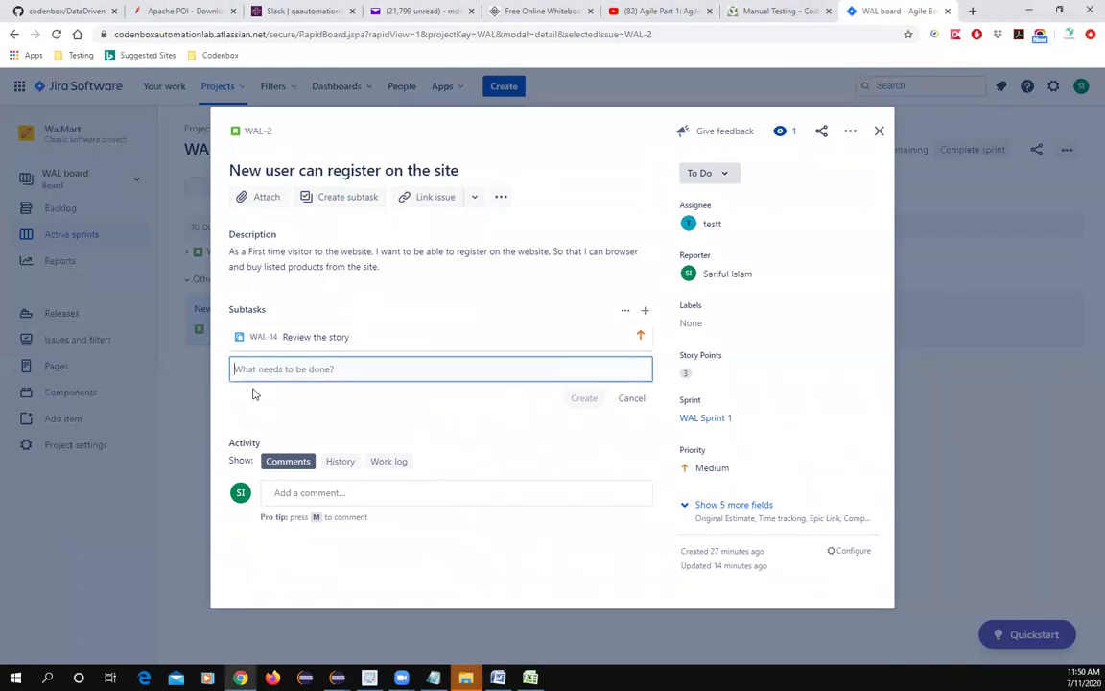
text(Prepare Test environment)
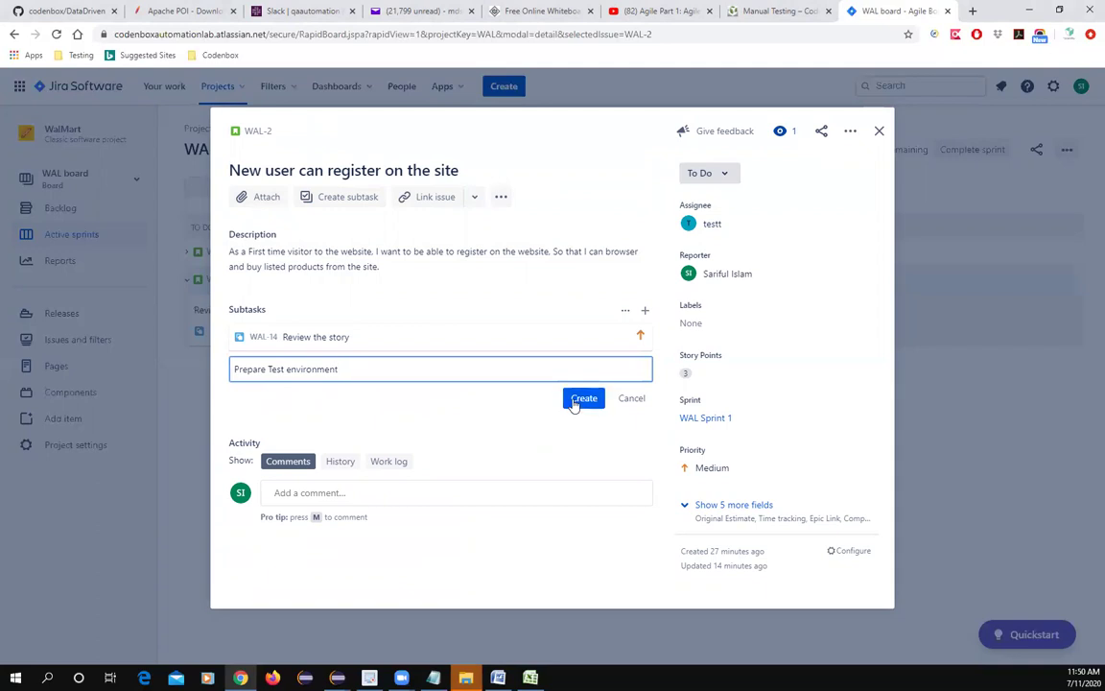
click(579, 399)
key(alt+Tab)
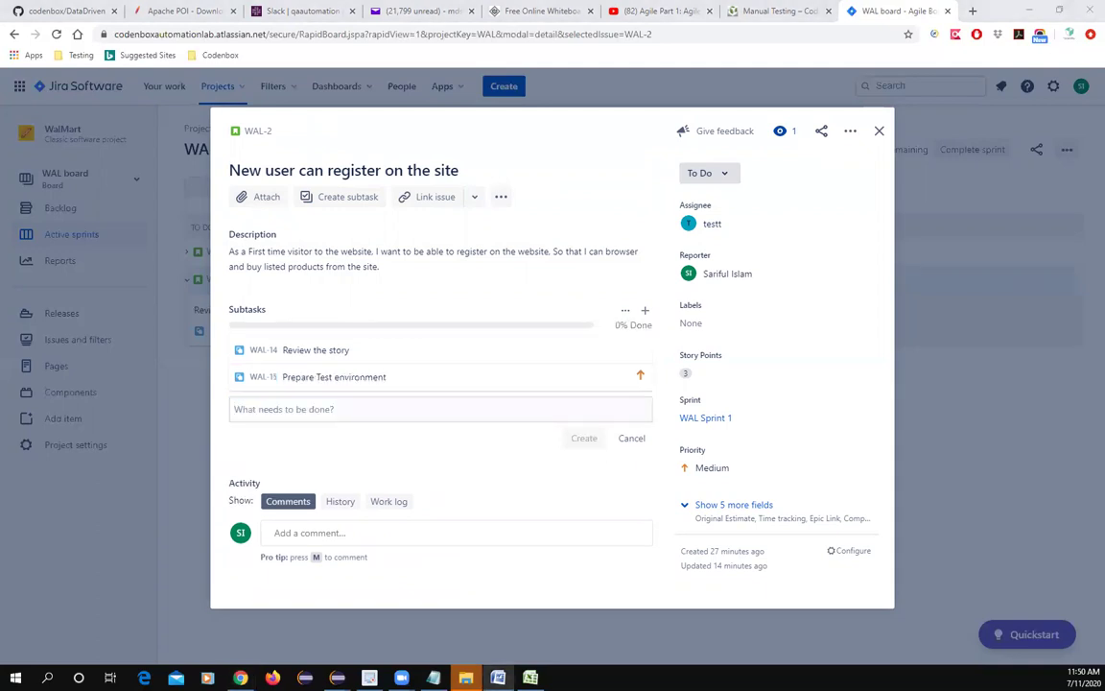
click(274, 411)
text(Create or confirm Test data)
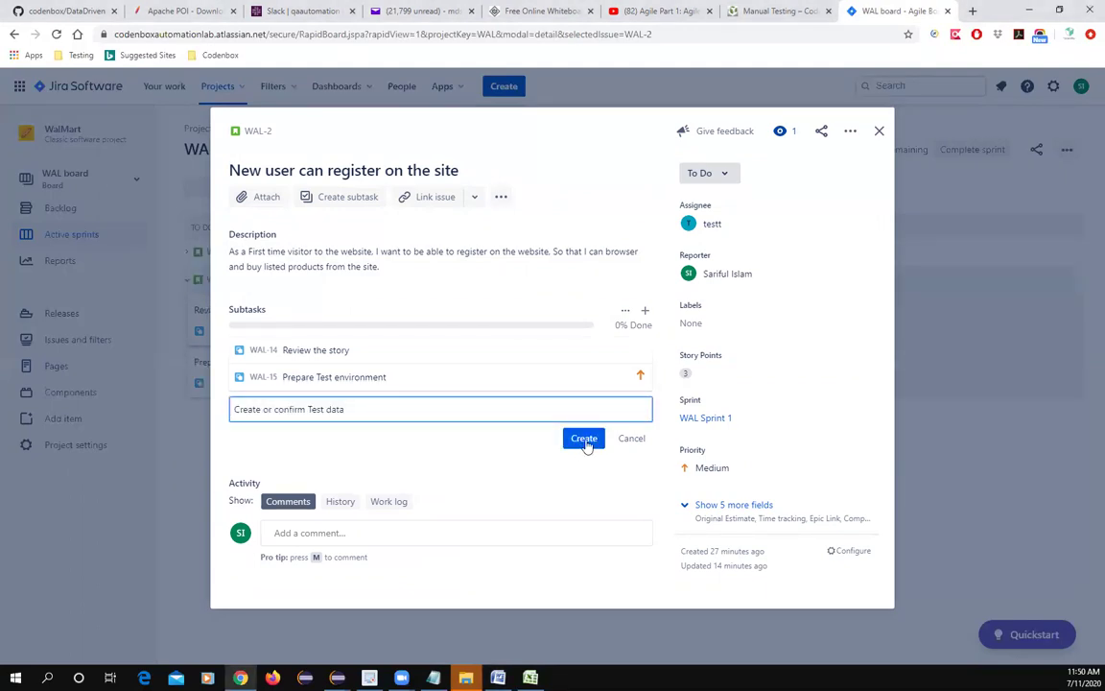
click(584, 438)
Add the subtasks "Create Test case" and "Test Execution" to the new user registration story
key(alt+Tab)
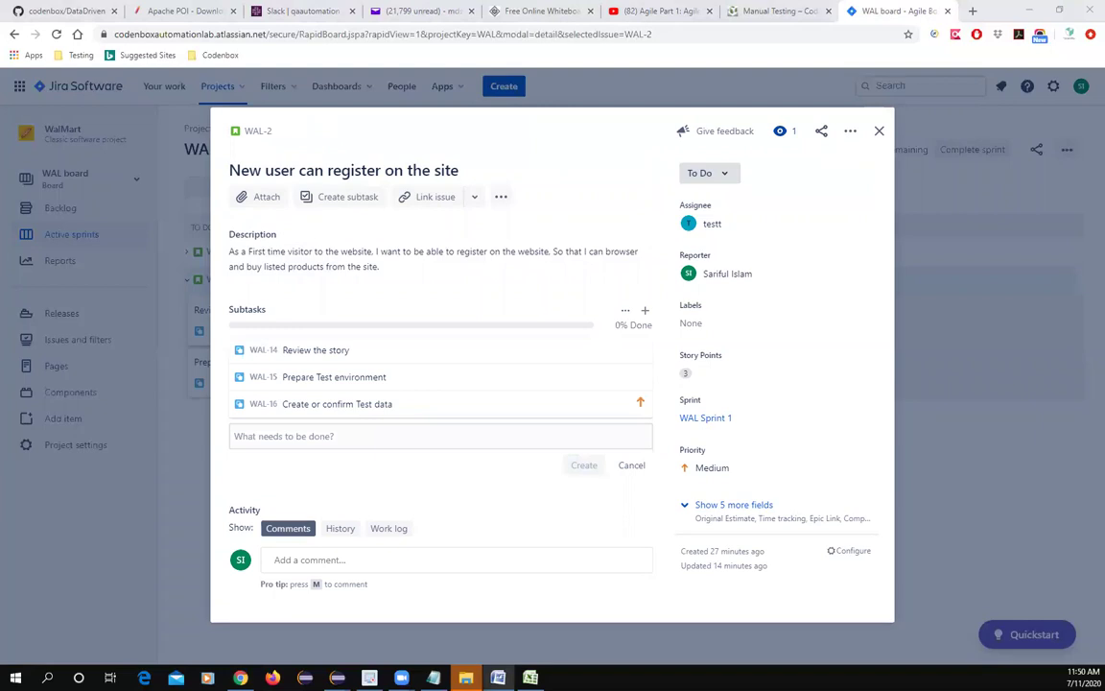
click(276, 437)
text(Create Test case)
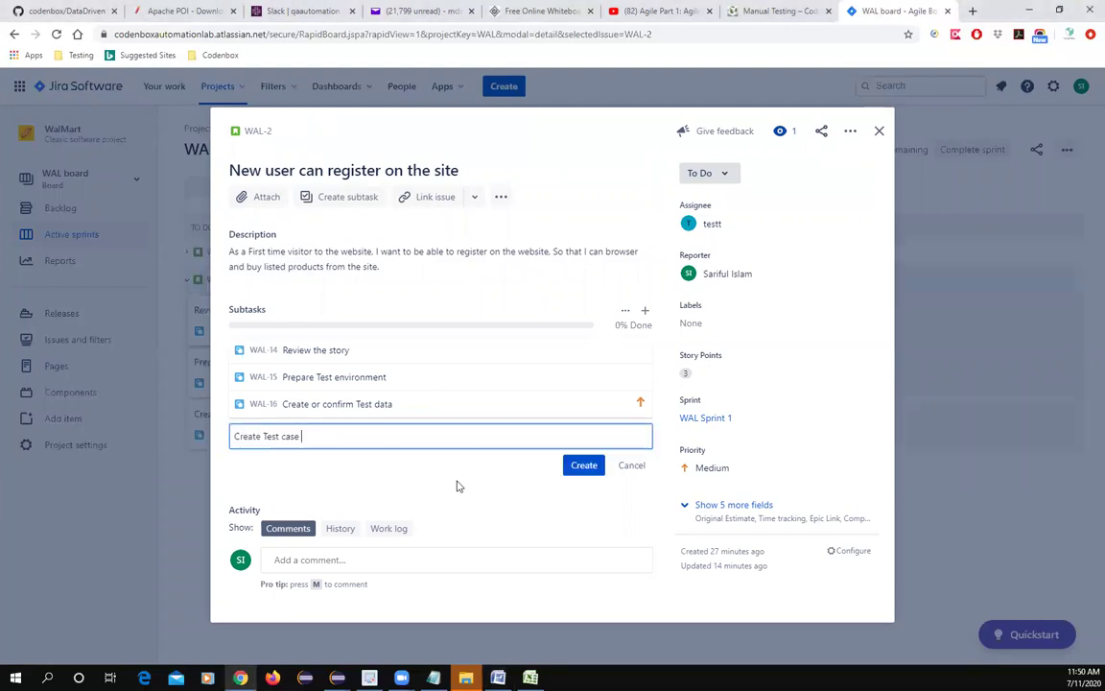
click(584, 467)
key(alt+Tab)
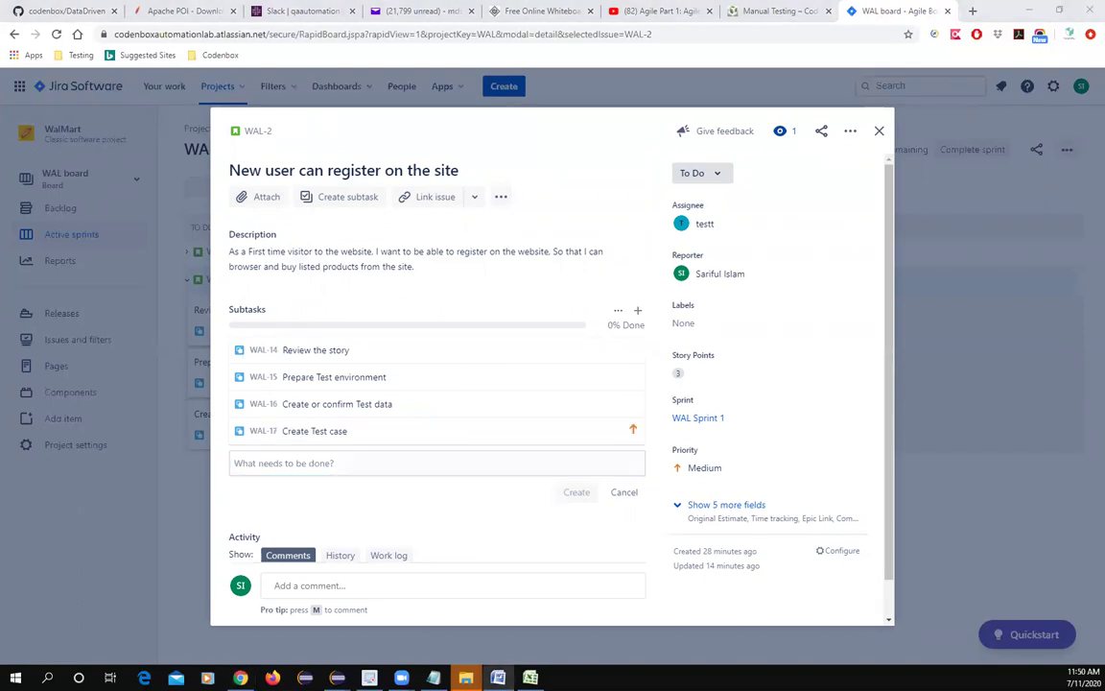
click(268, 463)
text(Test Execution)
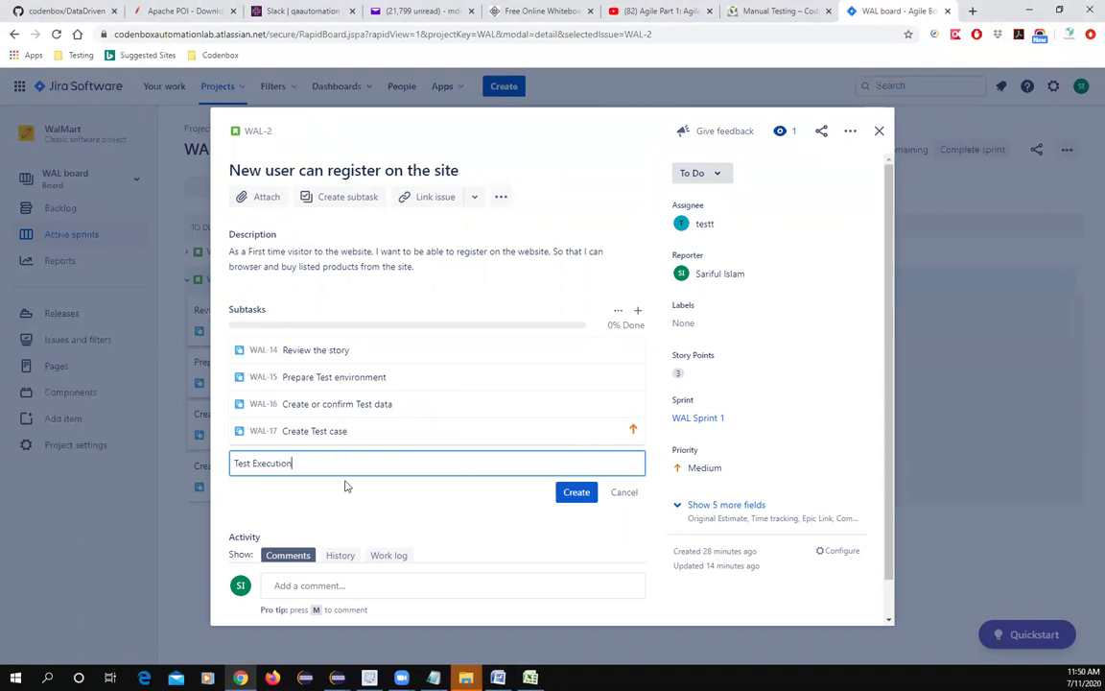
click(572, 493)
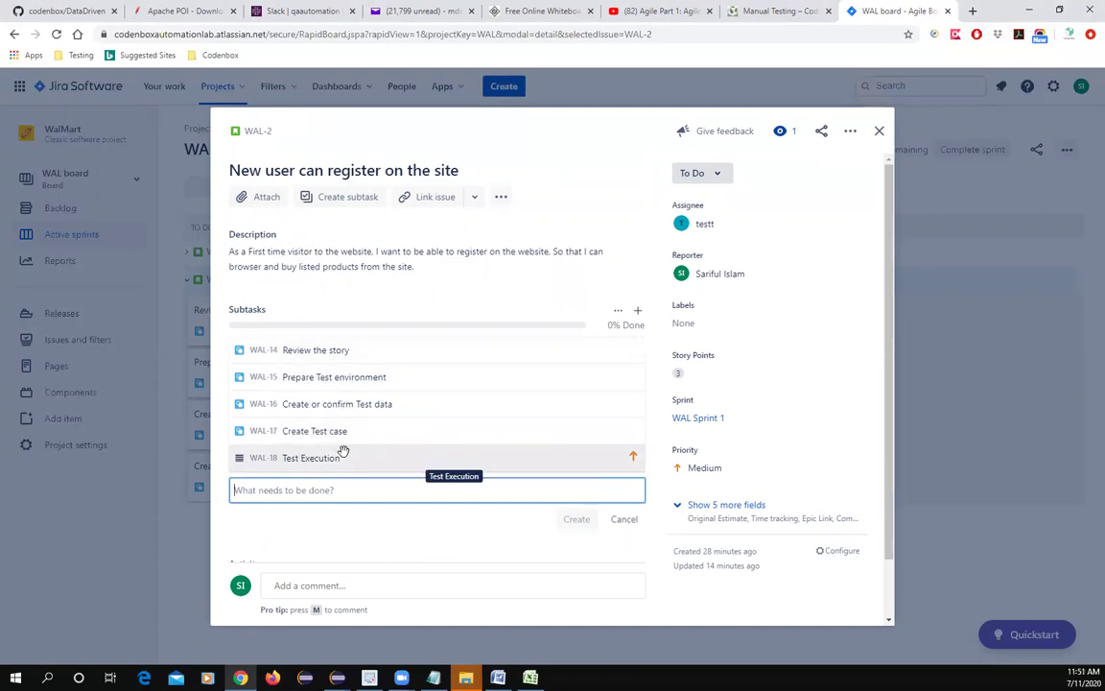
key(alt+Tab)
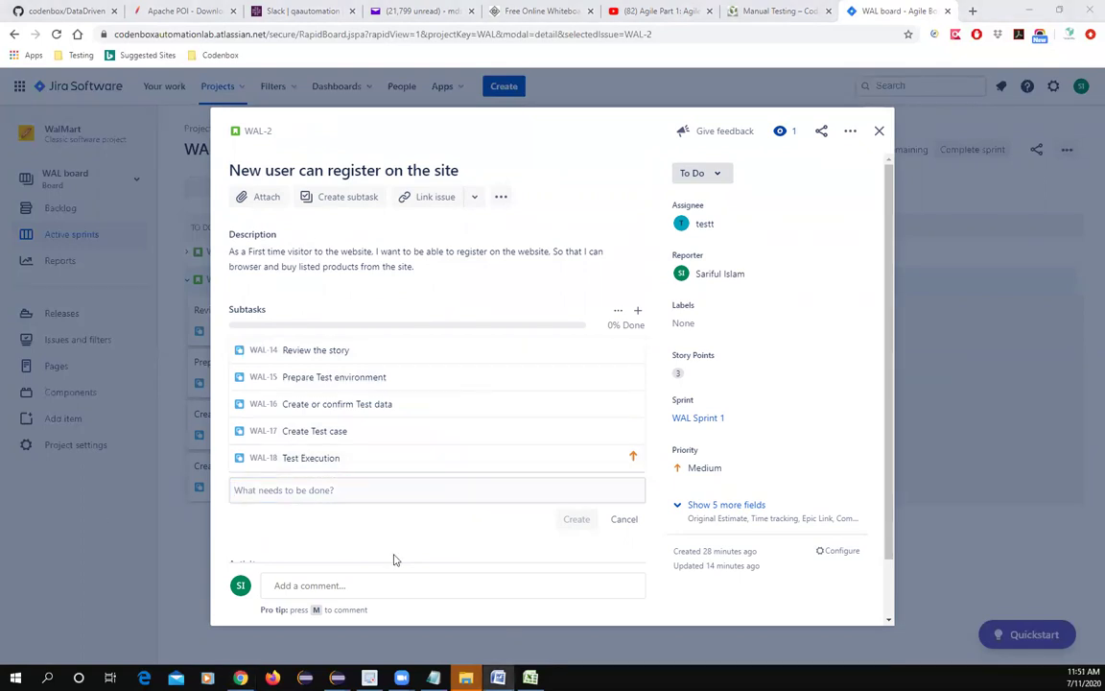
click(301, 490)
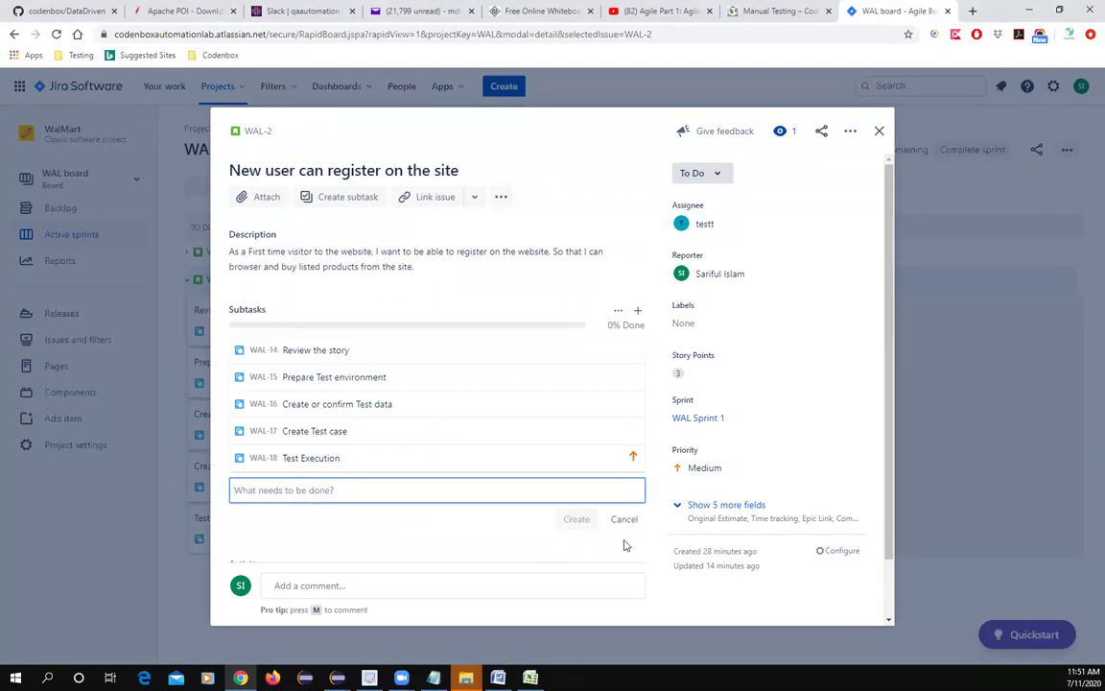
Link the new user registration story to the epic WalMart_Epic_001 and close the story
scroll(779, 377, down, 1)
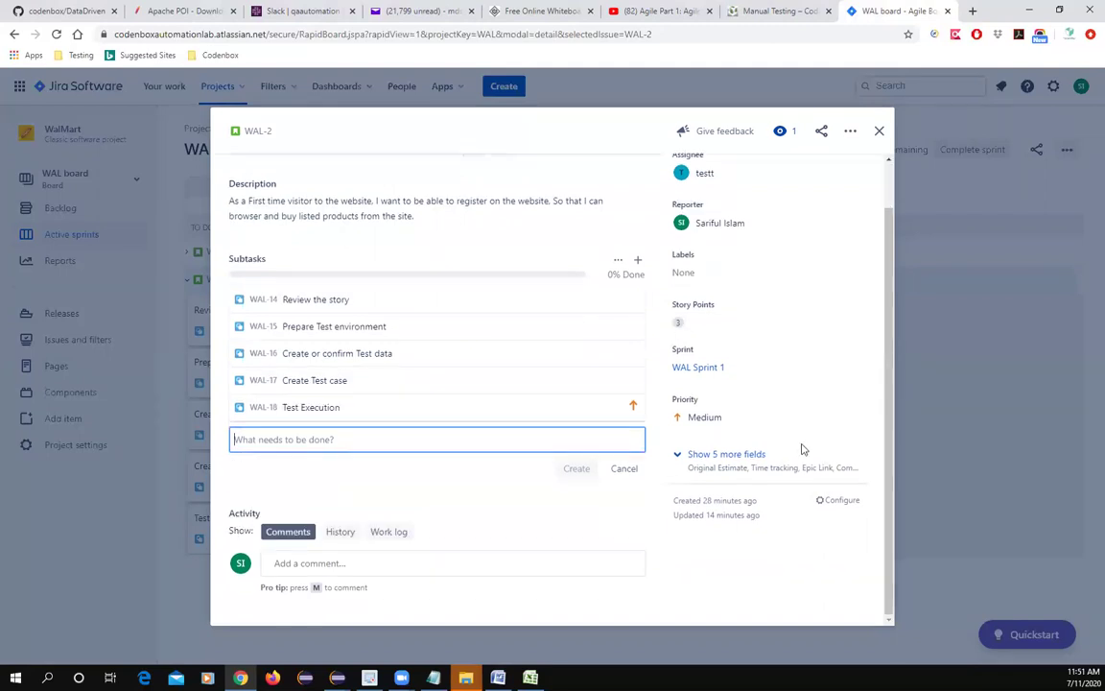
click(731, 465)
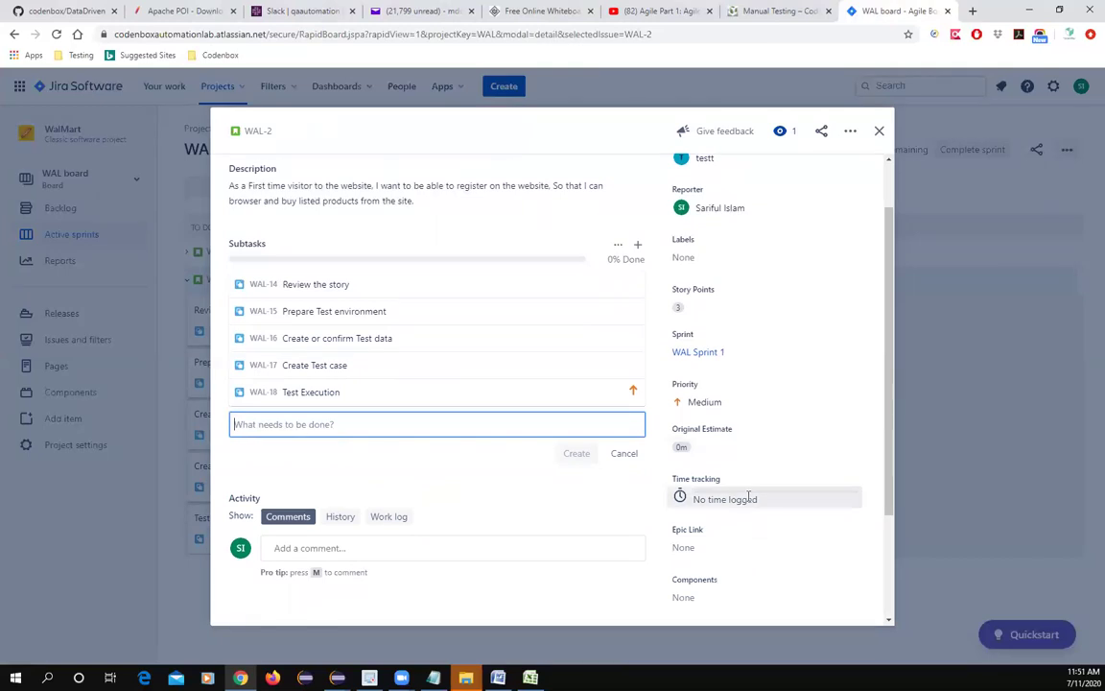
scroll(770, 489, down, 3)
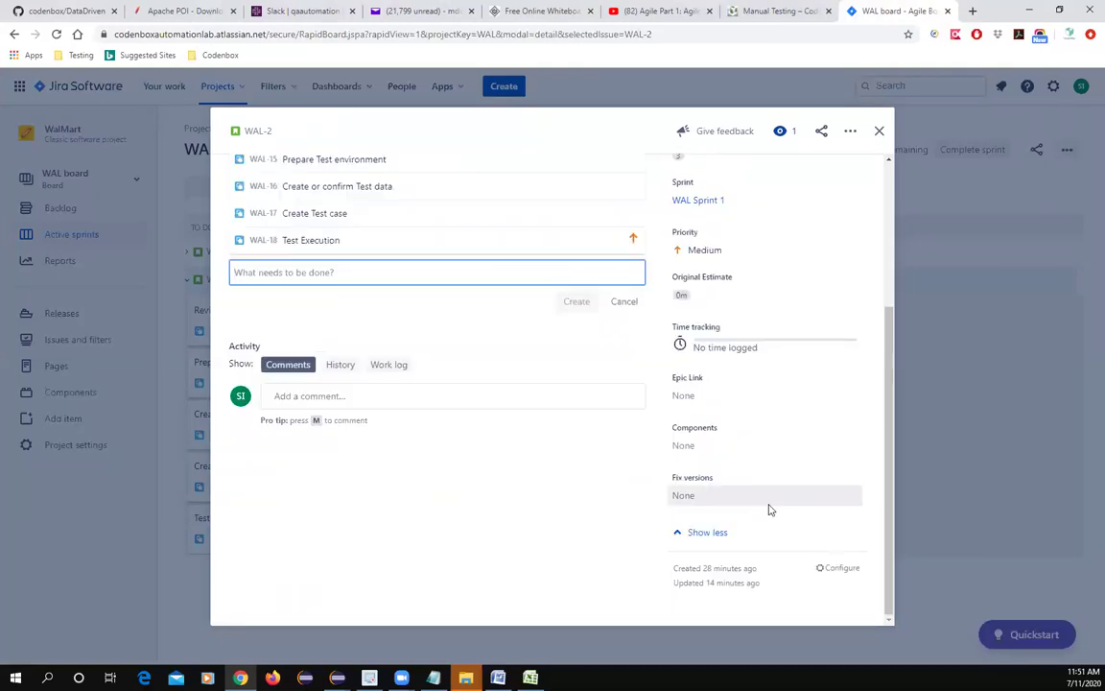
click(691, 398)
click(735, 444)
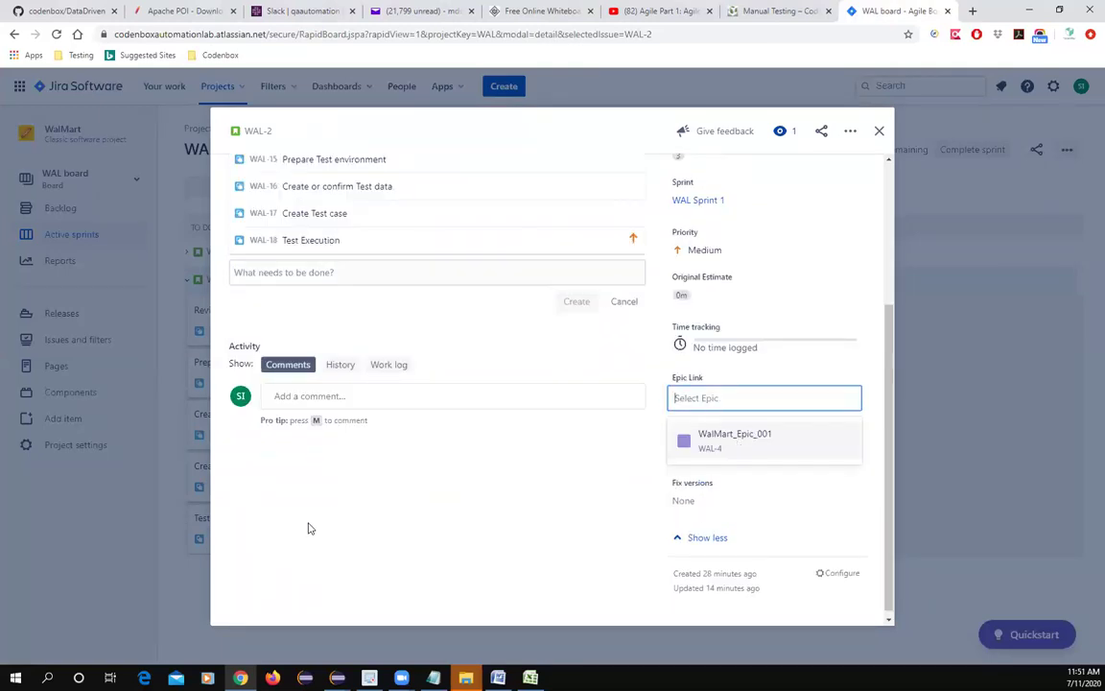
scroll(337, 457, up, 3)
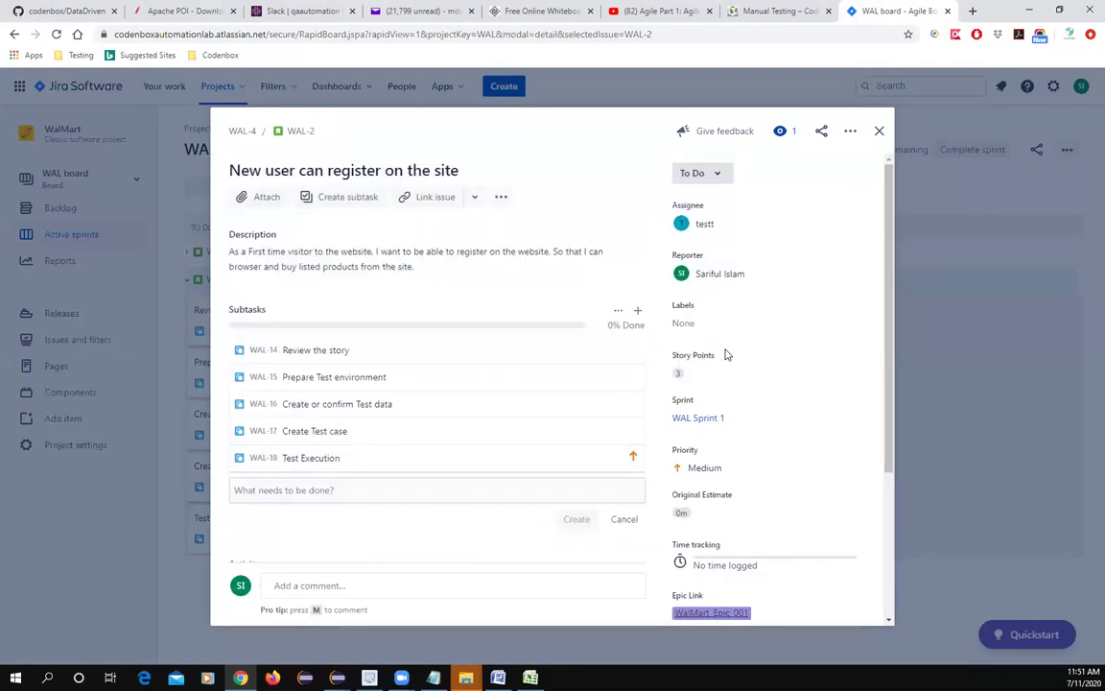
click(880, 133)
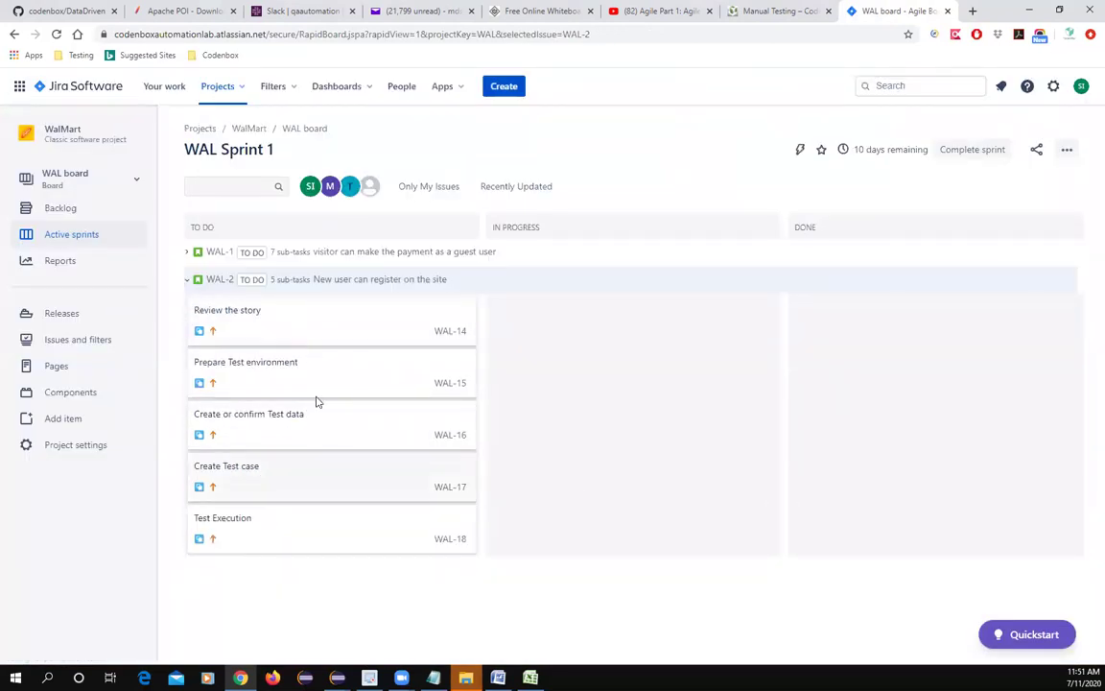
Collapse the new user registration story on the sprint board and review the guest payment story's subtasks
click(187, 280)
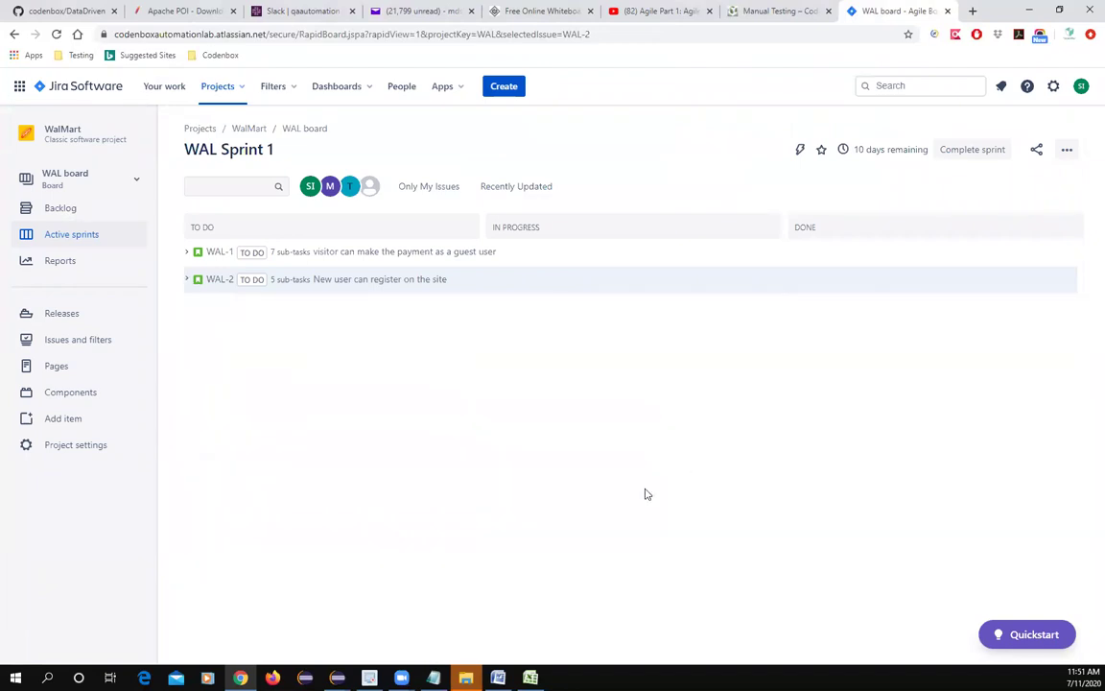
click(187, 252)
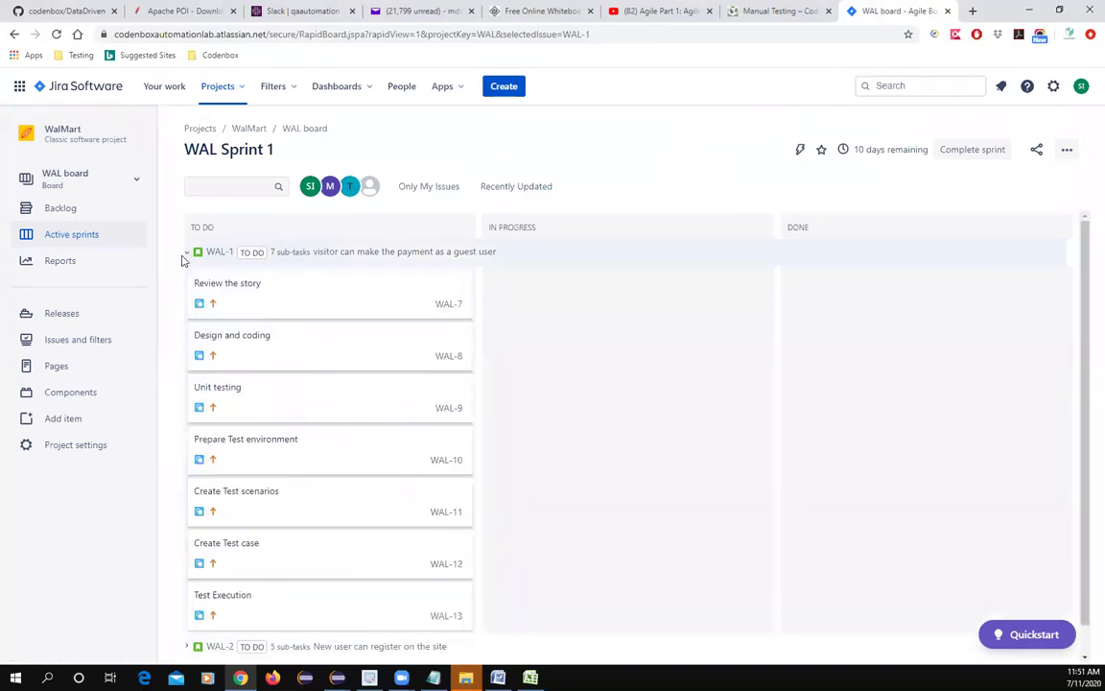
click(188, 253)
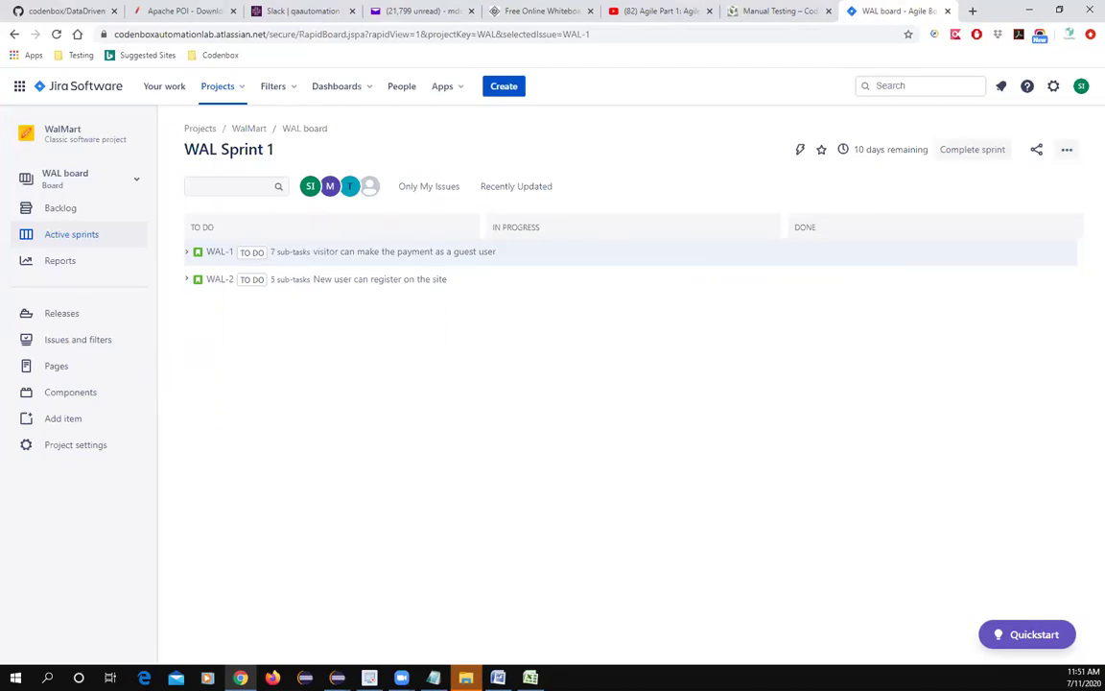
Switch to the Agile Scrum document in Word and review the Scrum terminology, dev and QA tasks, roles and Agile Scrum overview
key(alt+Tab)
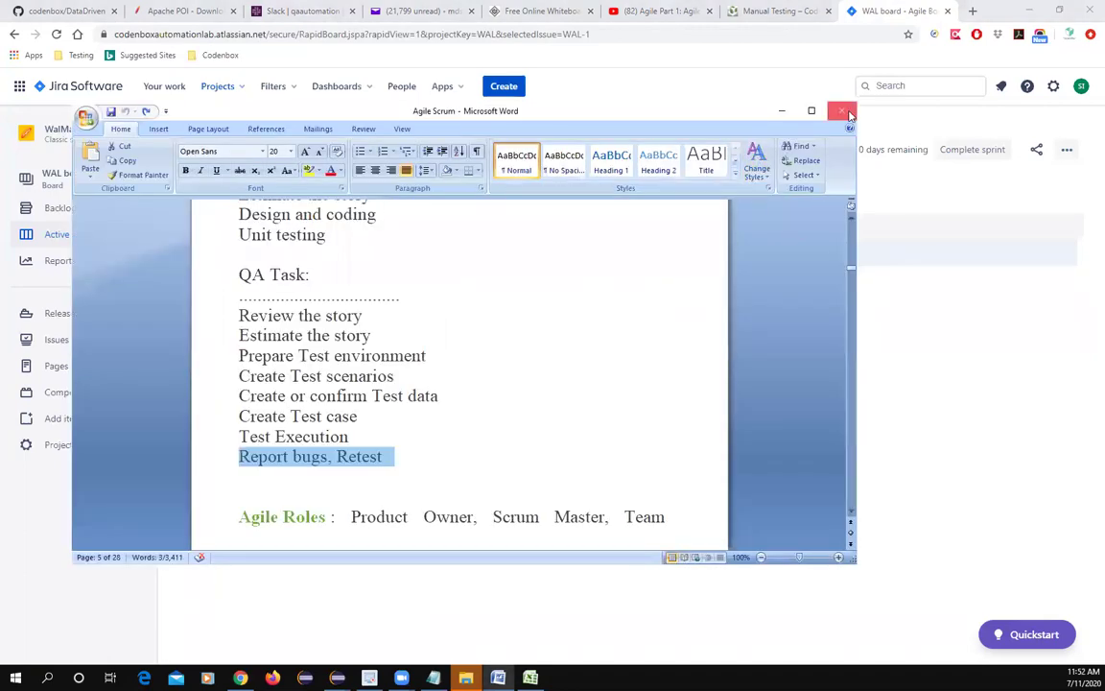
double_click(768, 104)
scroll(439, 317, up, 10)
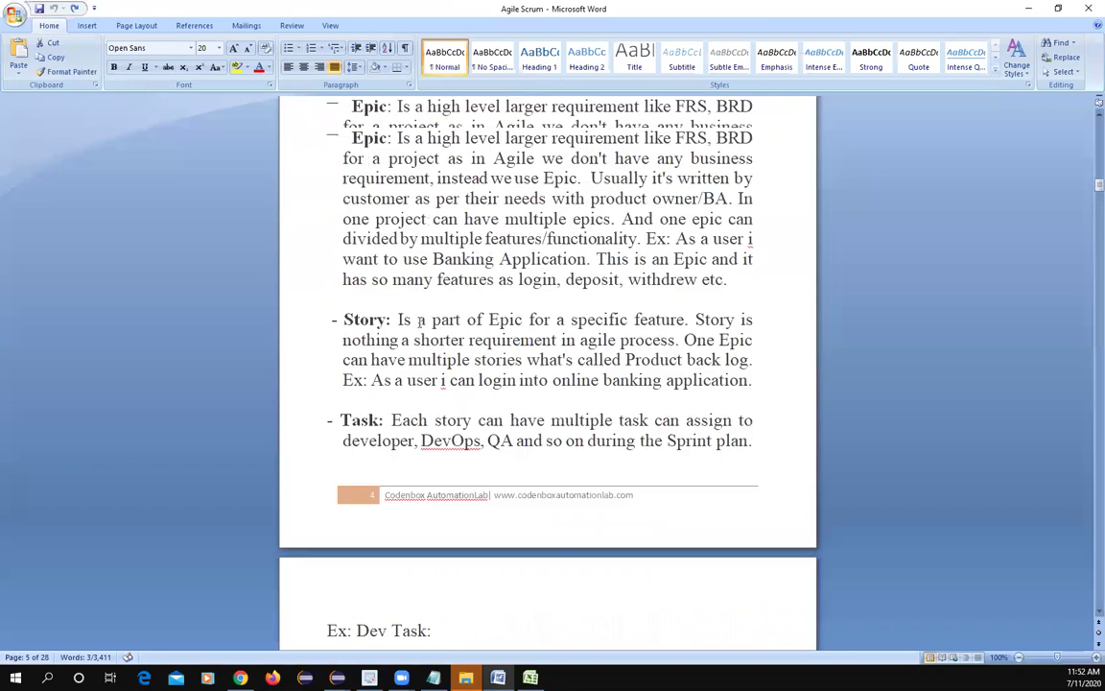
scroll(460, 345, down, 2)
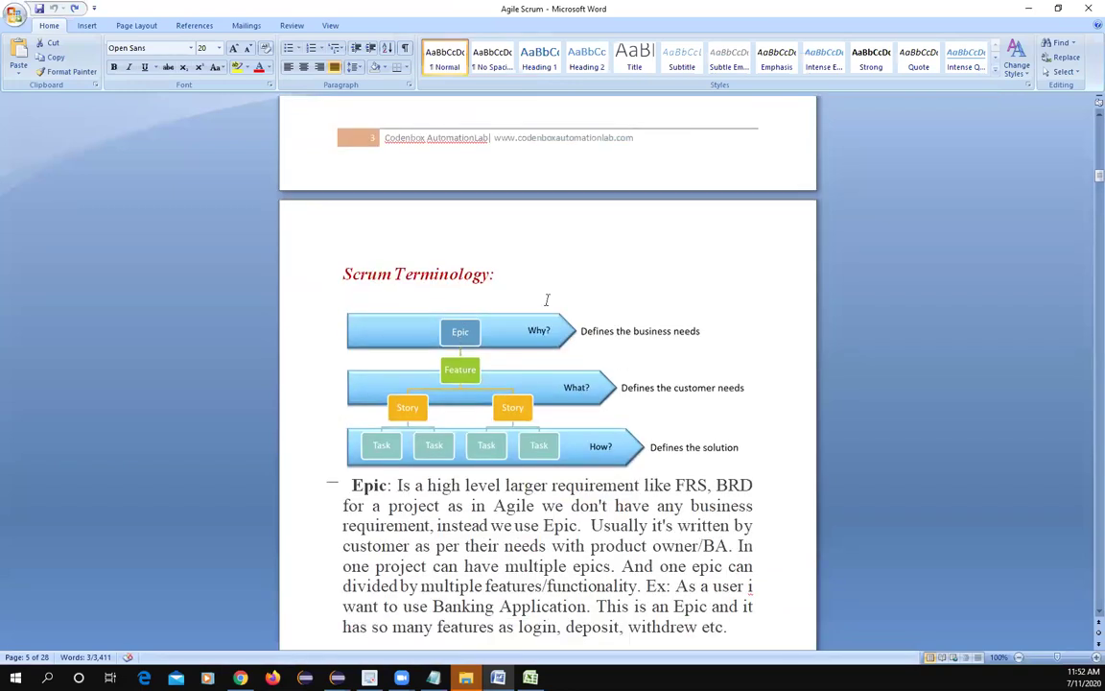
scroll(467, 383, down, 2)
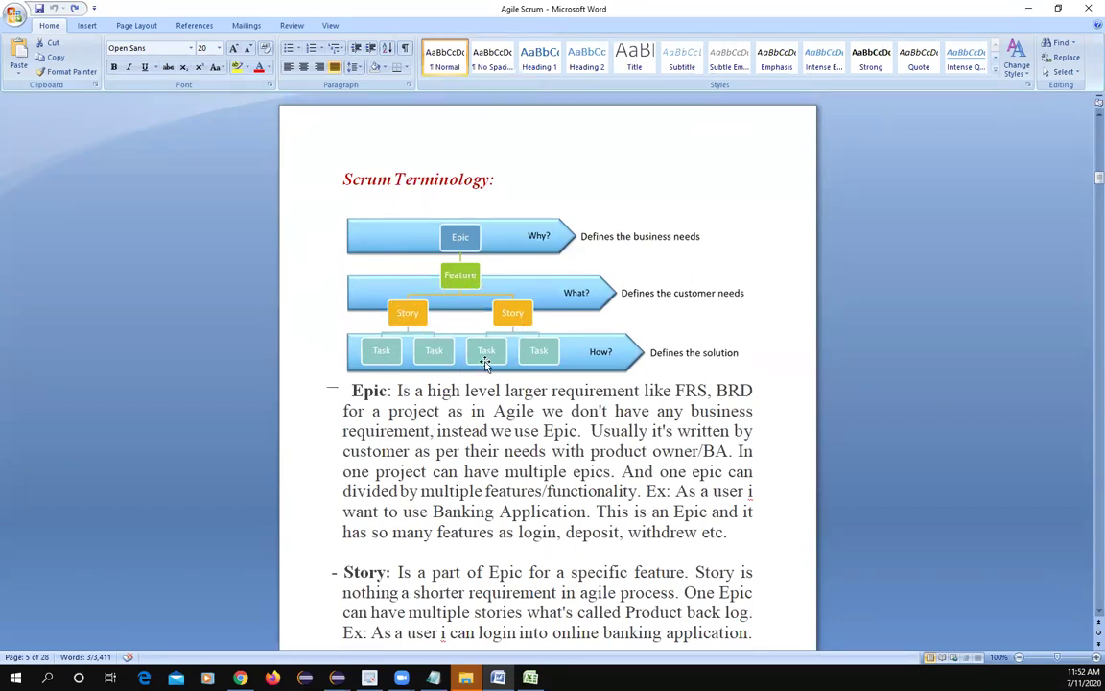
scroll(584, 471, down, 12)
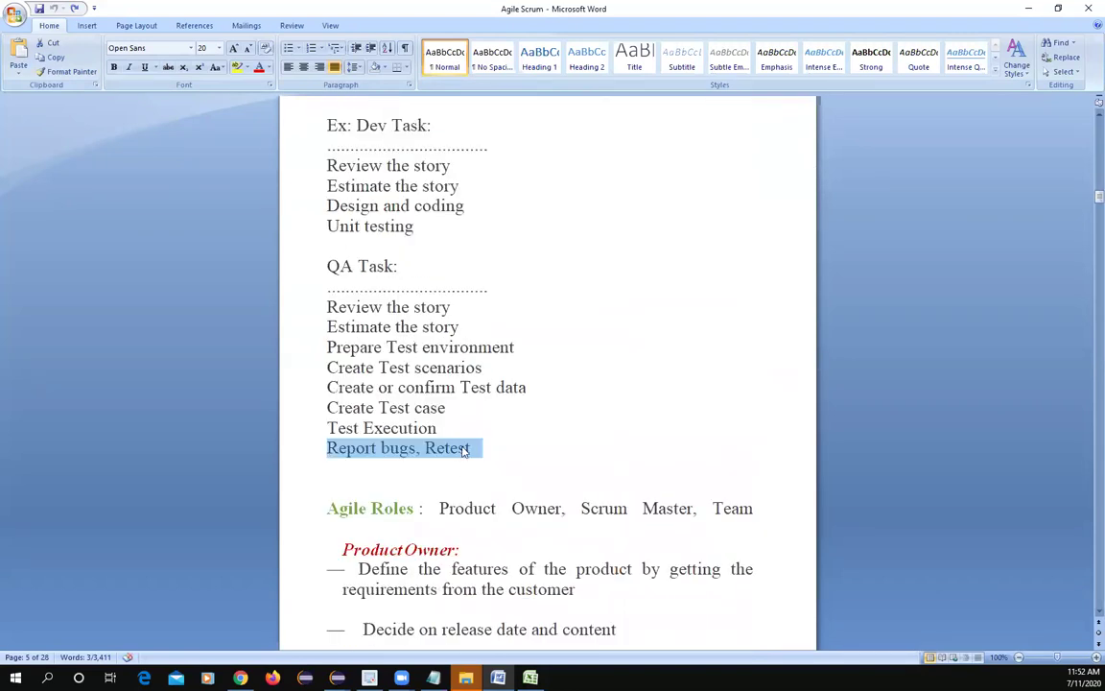
scroll(449, 356, down, 3)
scroll(476, 382, down, 15)
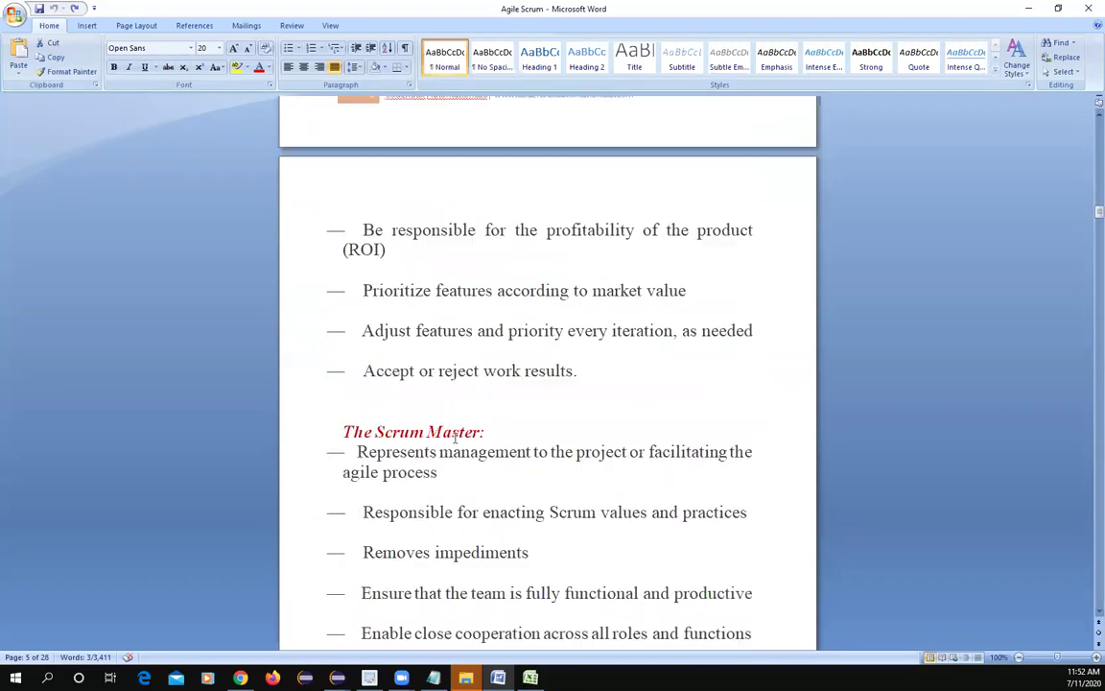
scroll(480, 433, up, 4)
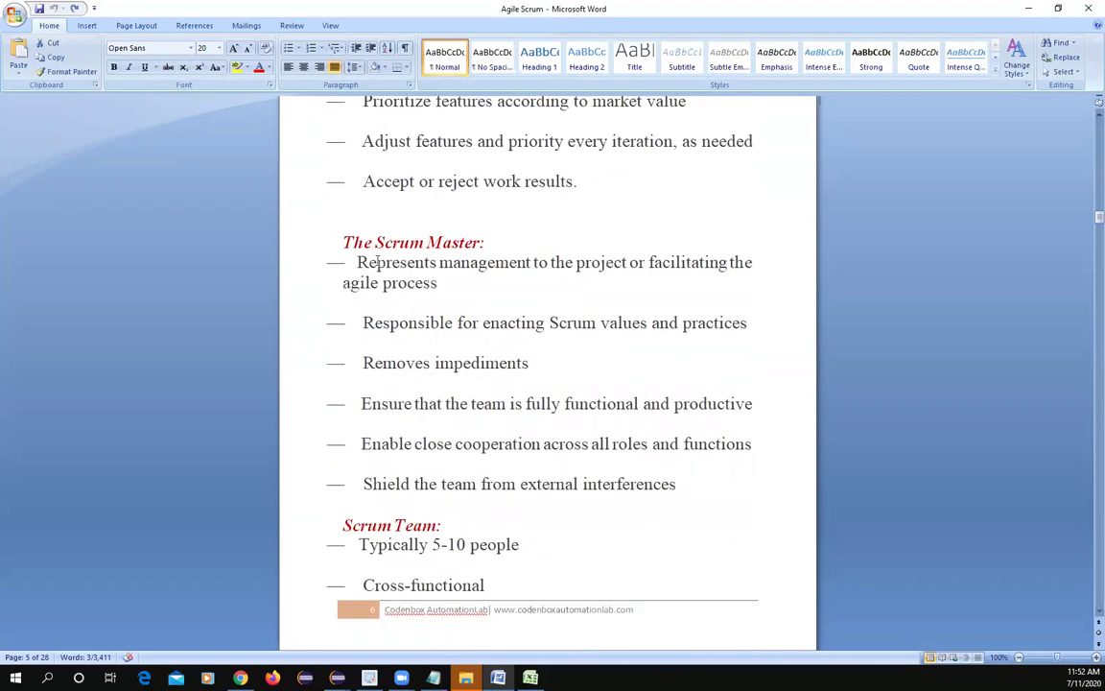
scroll(514, 427, down, 5)
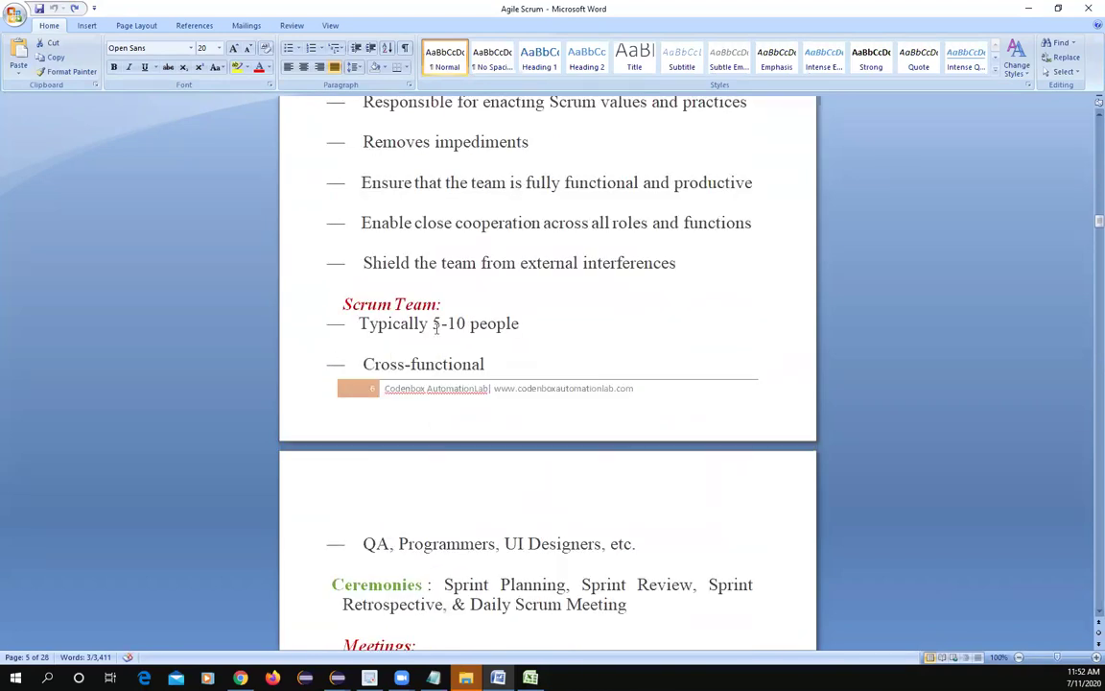
scroll(436, 326, down, 12)
scroll(463, 432, down, 20)
scroll(487, 446, down, 20)
scroll(492, 429, down, 5)
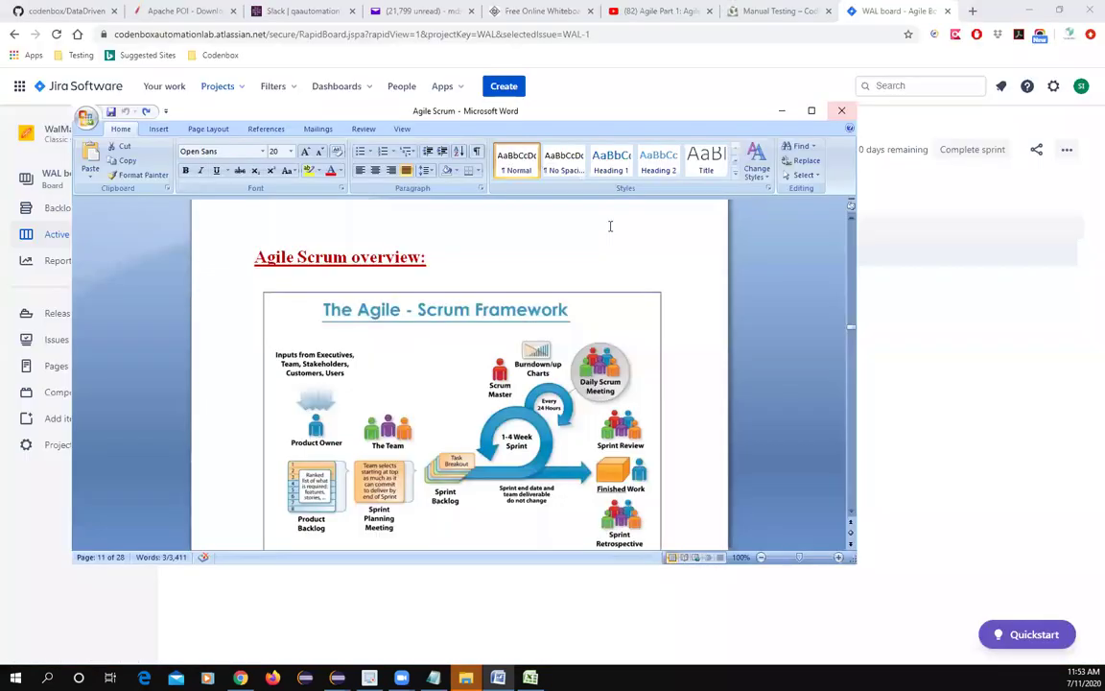
double_click(950, 7)
key(super+Down)
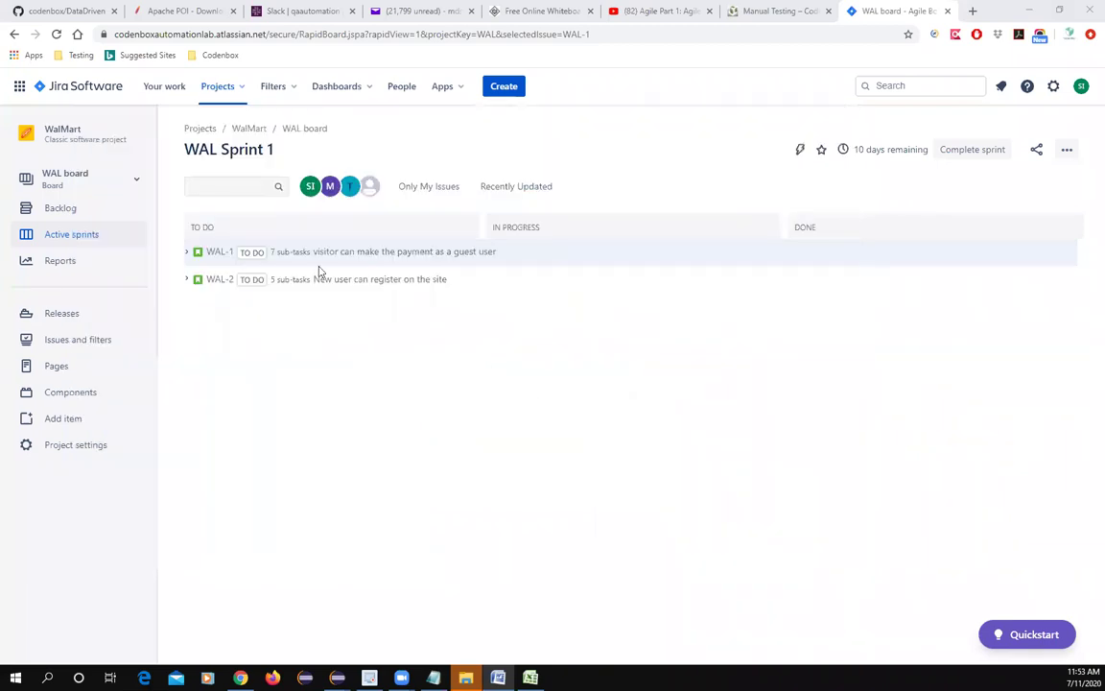
Expand the guest payment story and move its subtasks "Review the story" to Done and "Design and coding" to In Progress
click(188, 253)
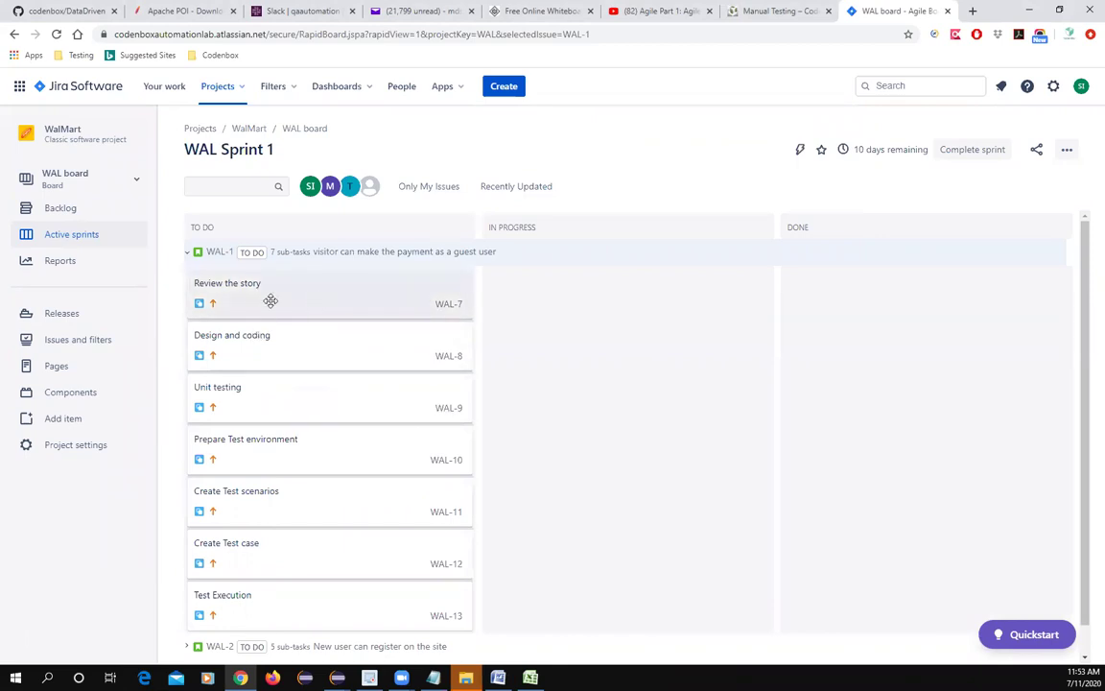
drag(254, 306, 591, 325)
drag(536, 294, 729, 363)
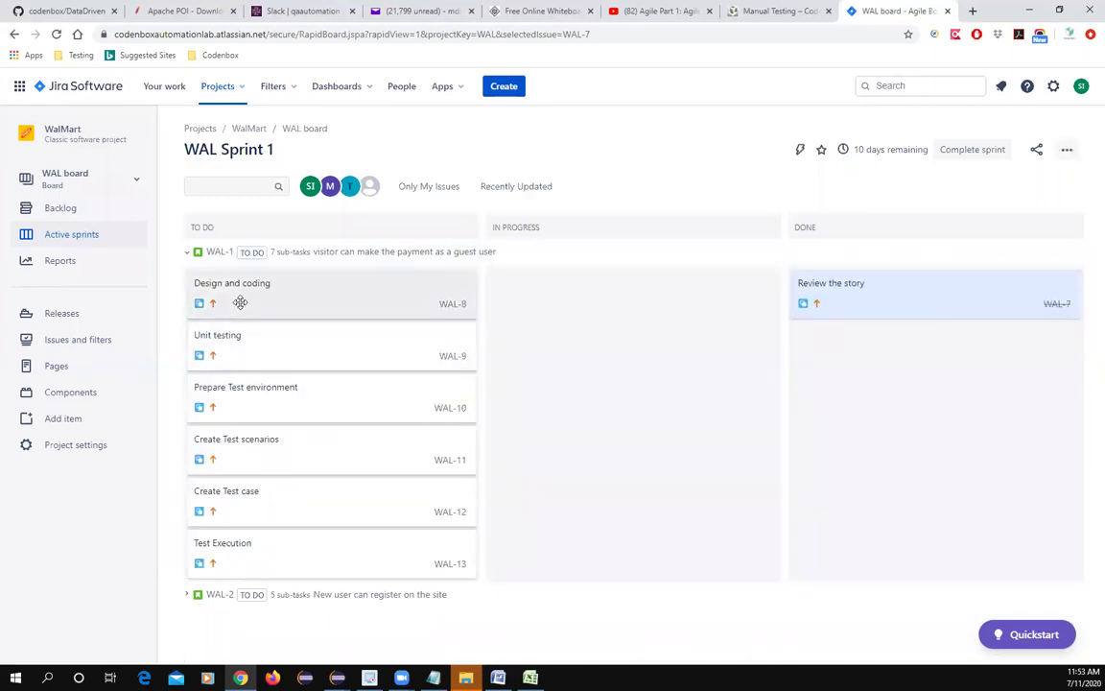
drag(240, 296, 554, 395)
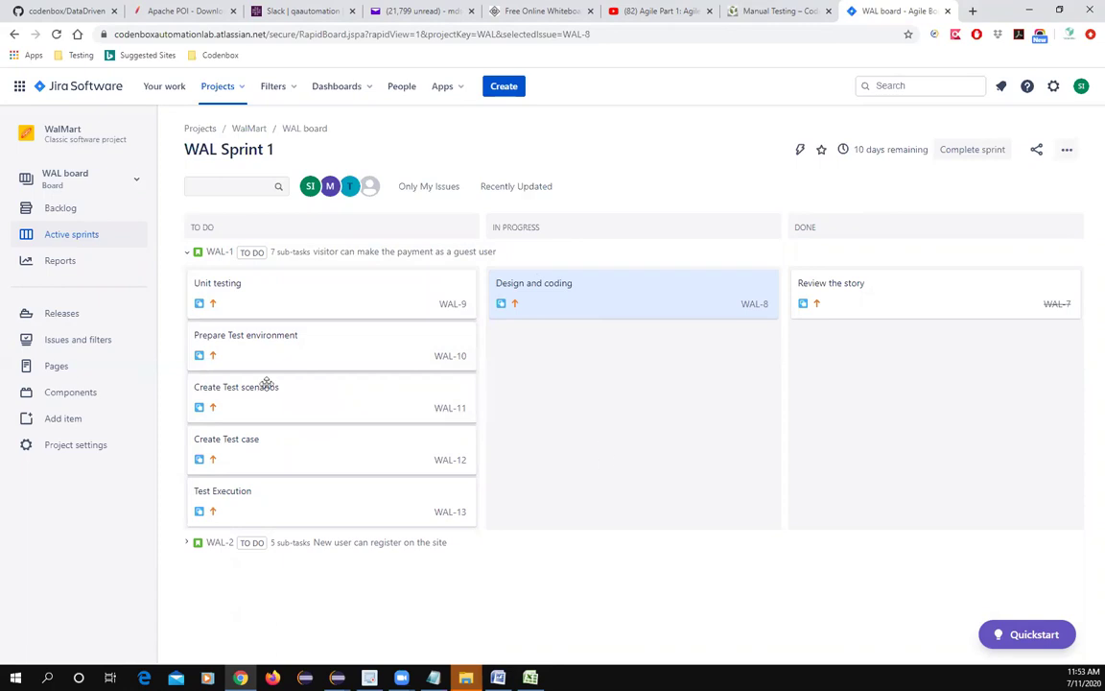
Move the guest payment subtask "Prepare Test environment" to Done, and "Create Test scenarios" through In Progress to Done
drag(297, 358, 865, 351)
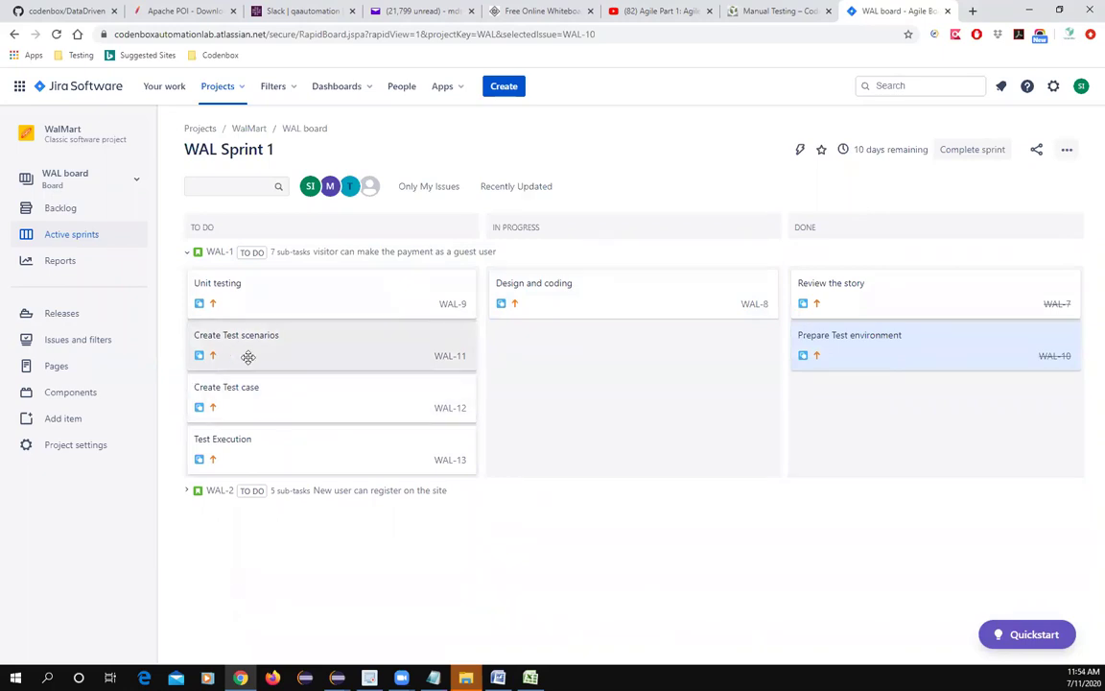
drag(316, 353, 547, 416)
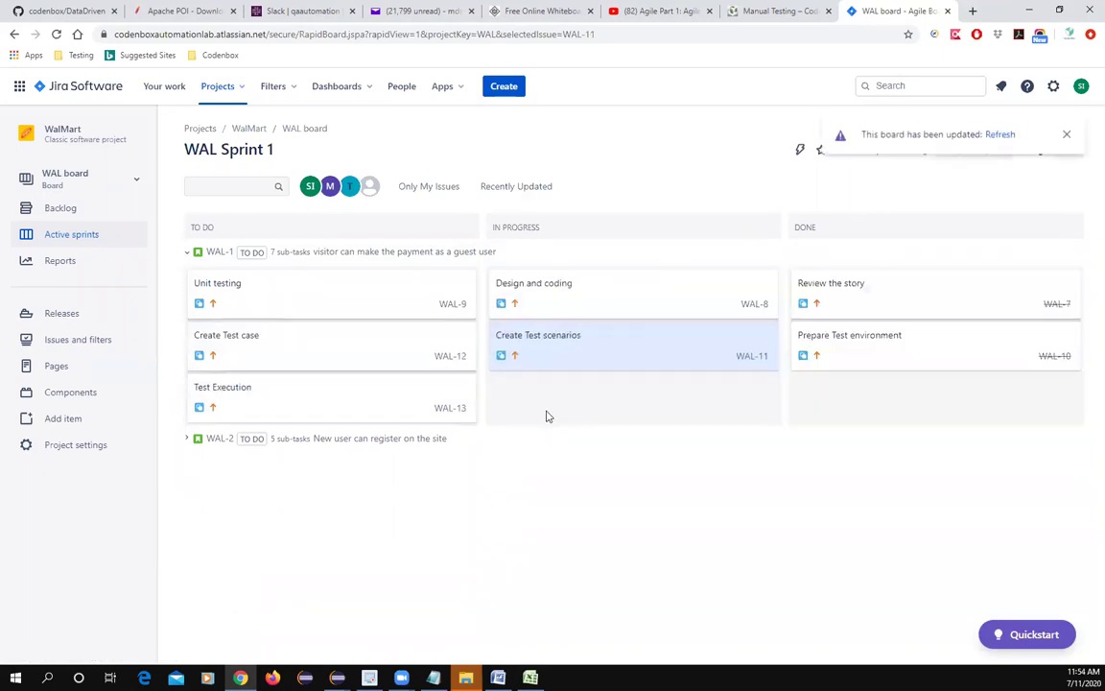
drag(592, 353, 791, 388)
Move the guest payment subtasks "Create Test case" and "Test Execution" to In Progress, and "Design and coding" and "Unit testing" to Done
drag(217, 338, 570, 389)
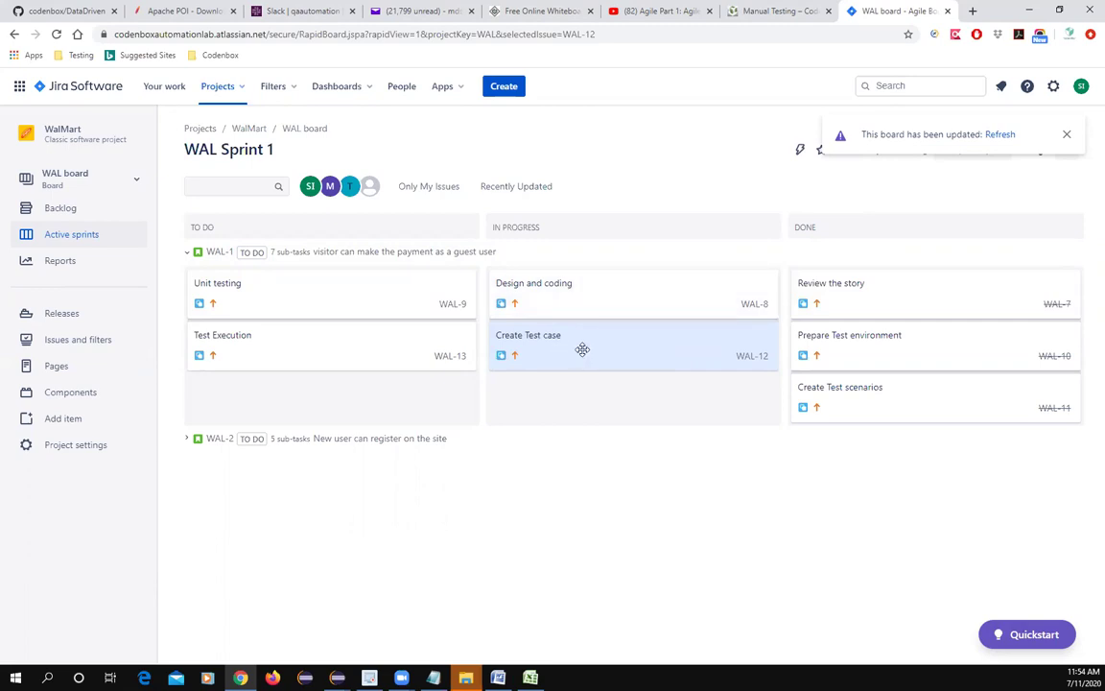
drag(626, 293, 833, 332)
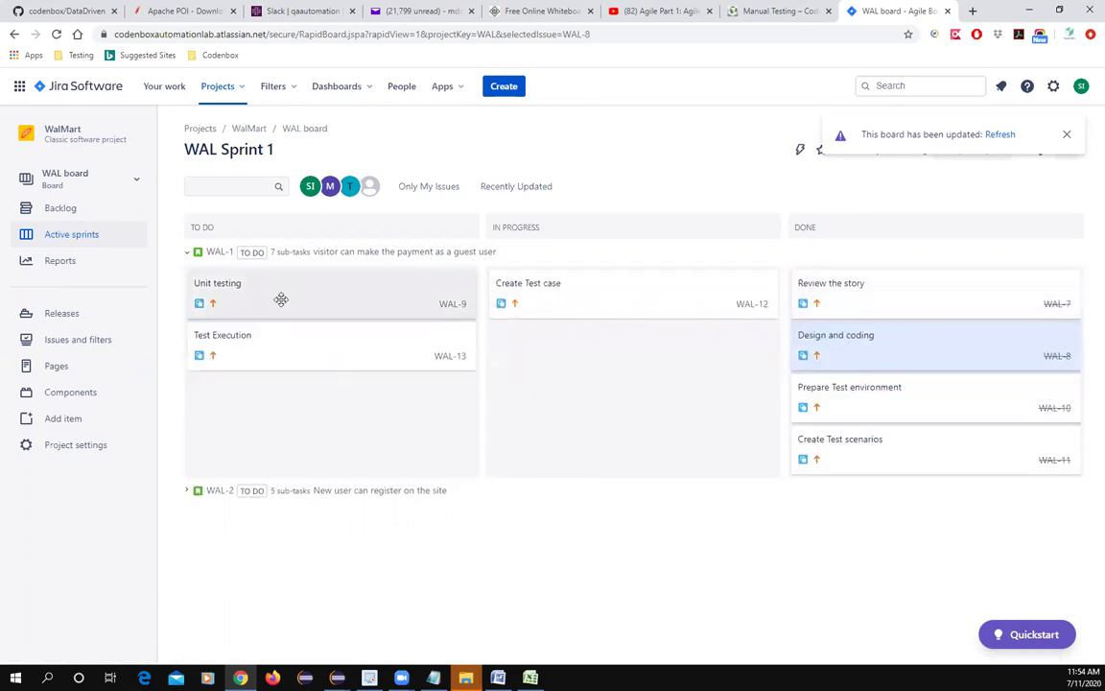
drag(577, 303, 811, 384)
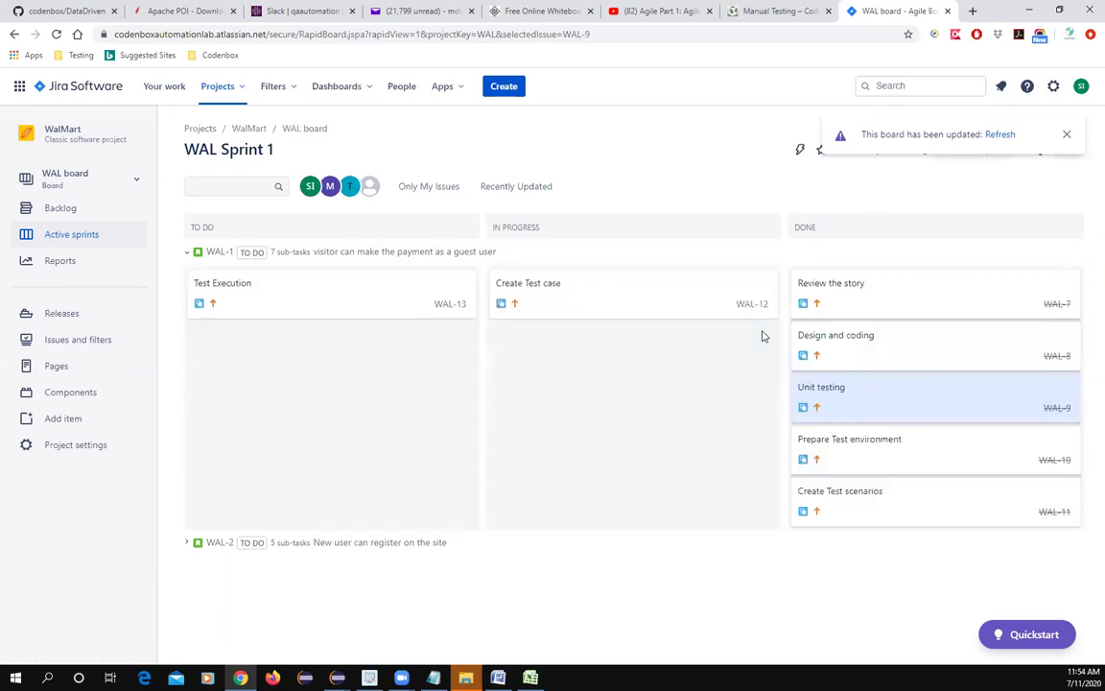
drag(353, 306, 662, 369)
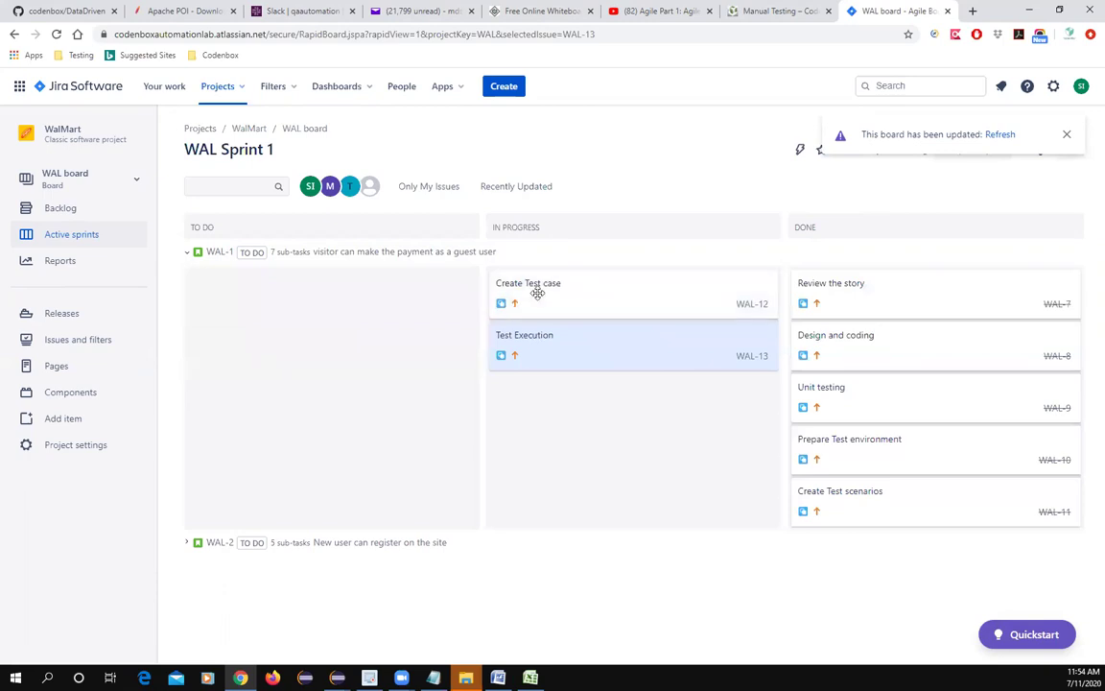
Move the guest payment subtasks "Create Test case" and "Test Execution" to Done and update the parent story WAL-1 to match
drag(528, 290, 933, 298)
drag(899, 301, 832, 338)
drag(569, 297, 839, 371)
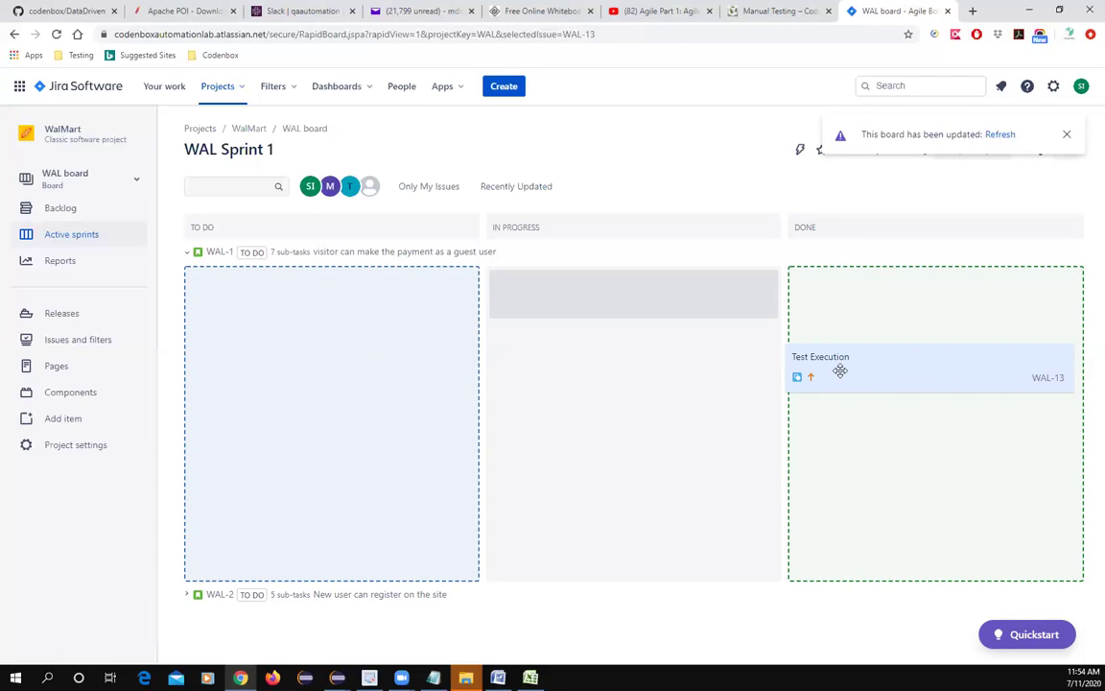
drag(839, 371, 842, 369)
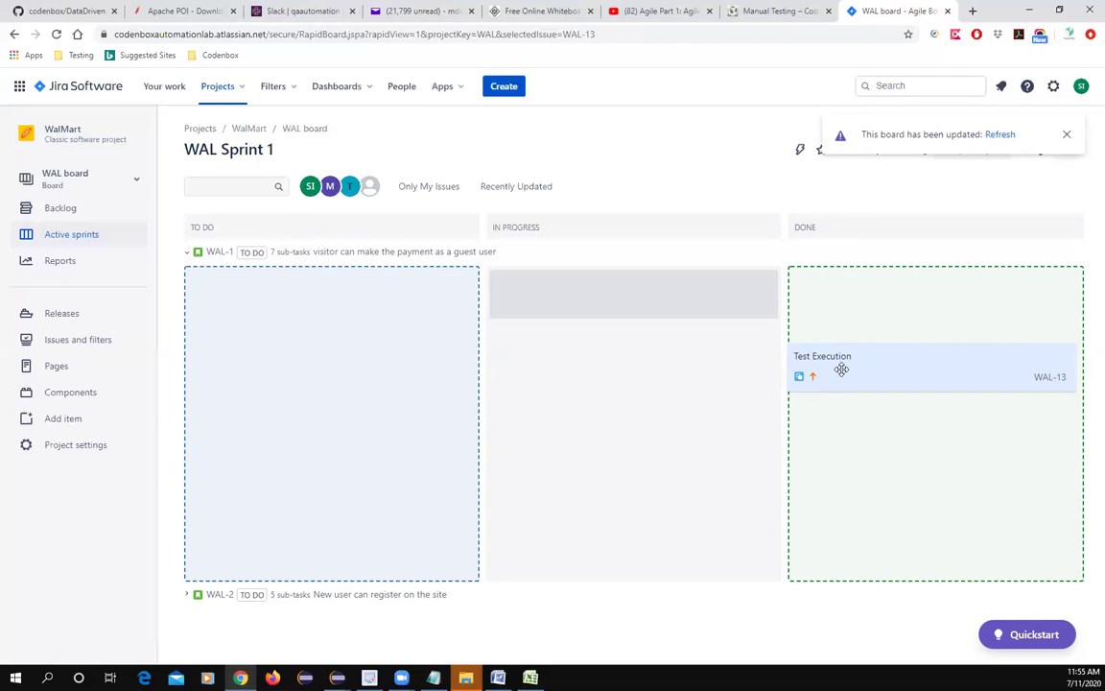
drag(842, 370, 842, 369)
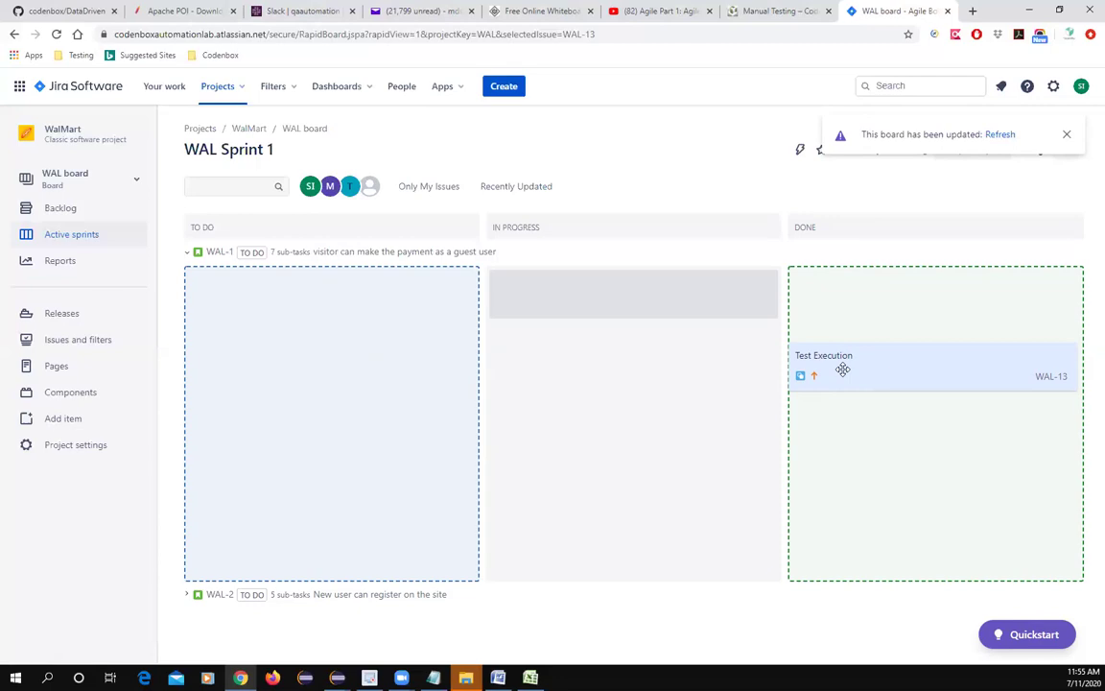
drag(842, 369, 845, 371)
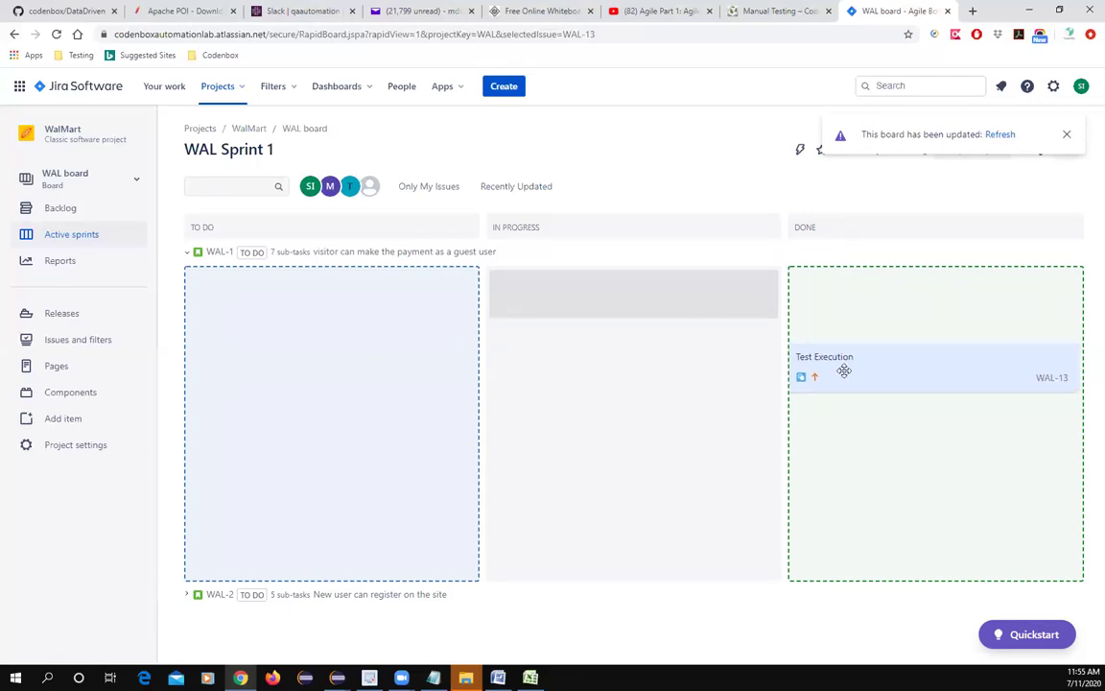
drag(844, 371, 845, 373)
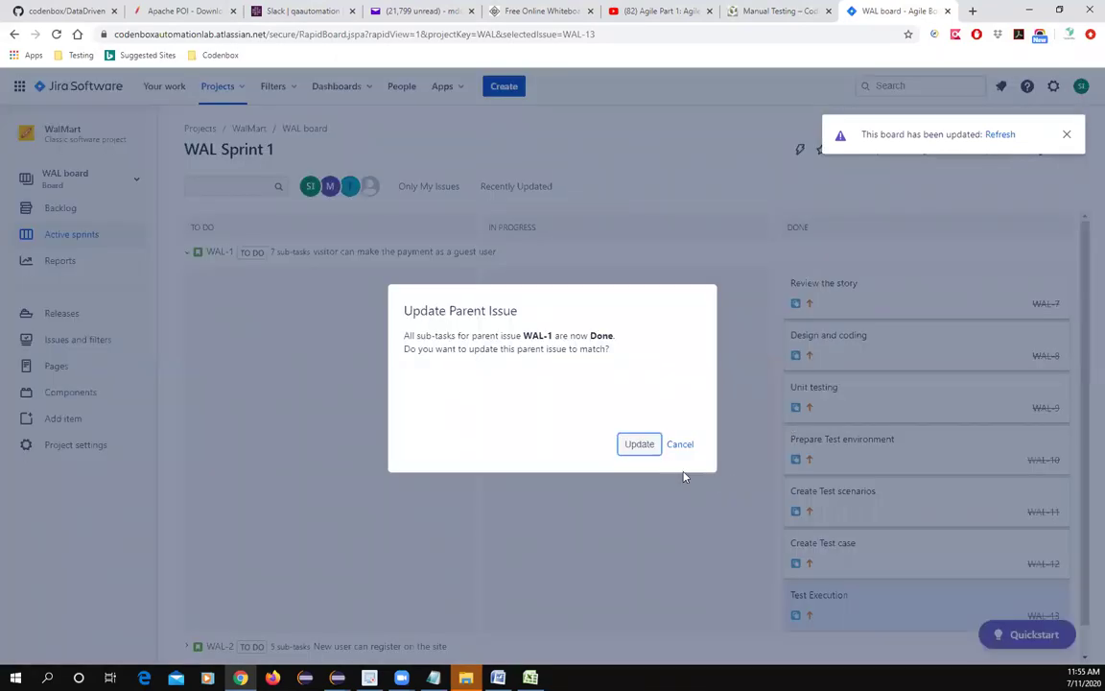
click(637, 446)
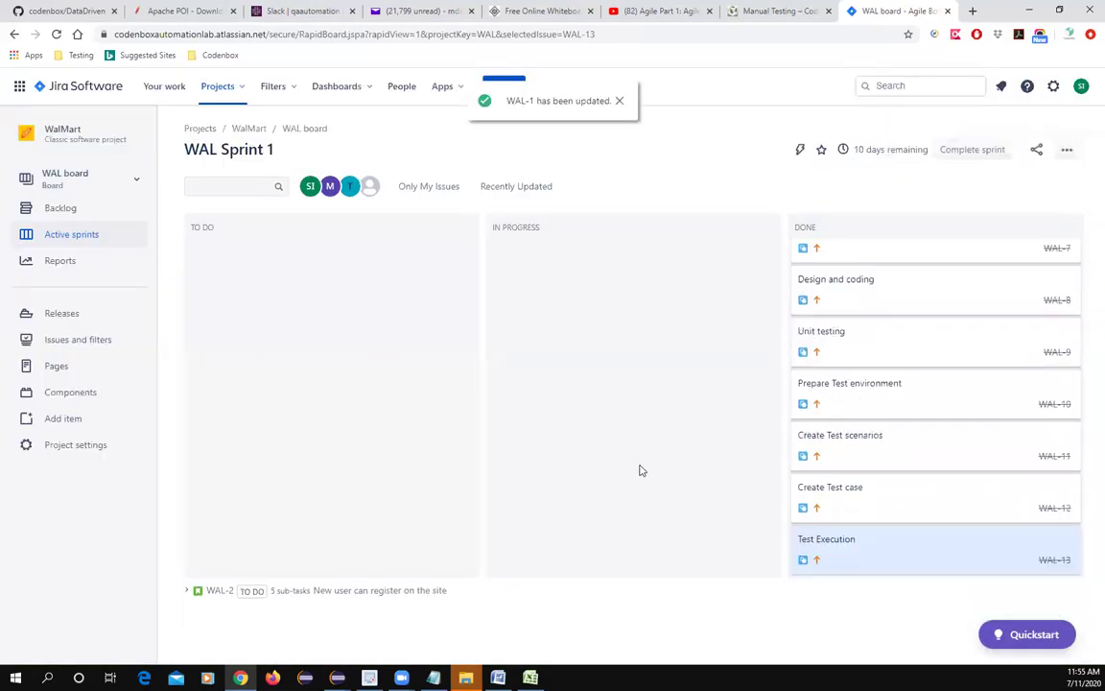
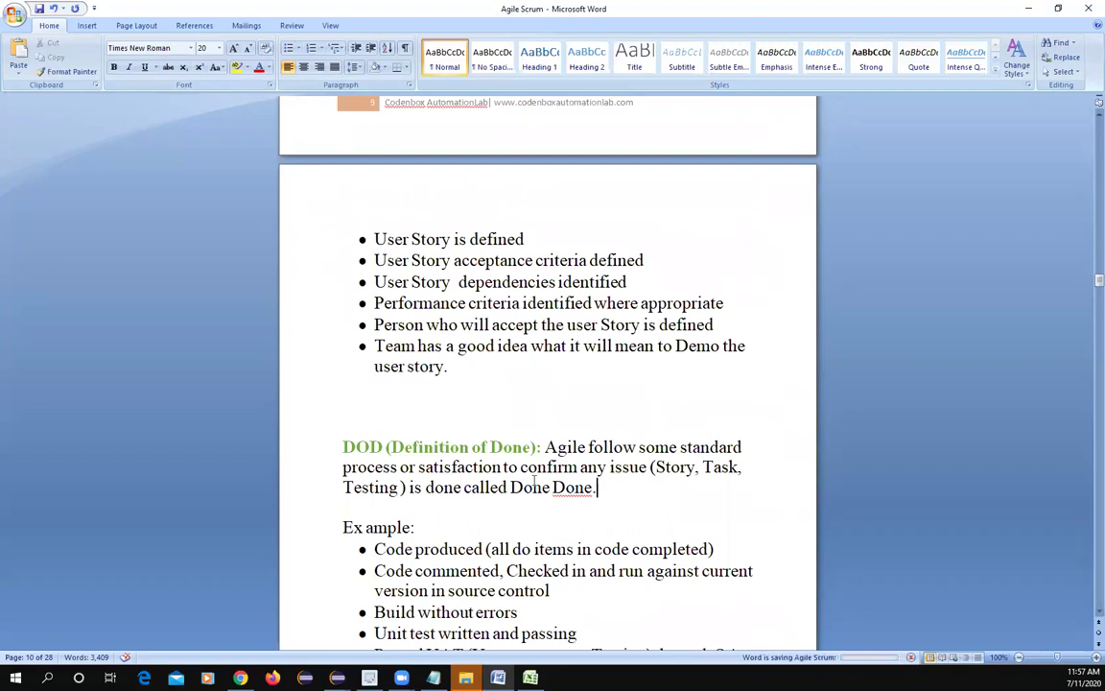
Back on the Jira board, expand the user registration story and move "Review the story", "Prepare Test environment" and "Create or confirm Test data" to Done
drag(950, 9, 702, 226)
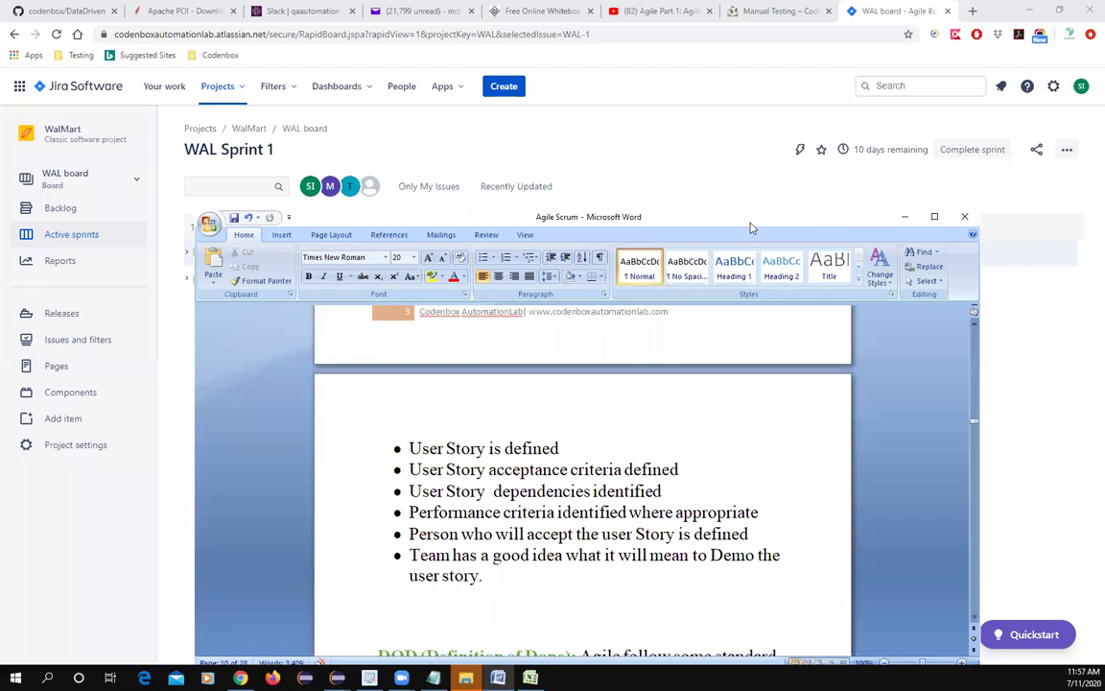
click(903, 216)
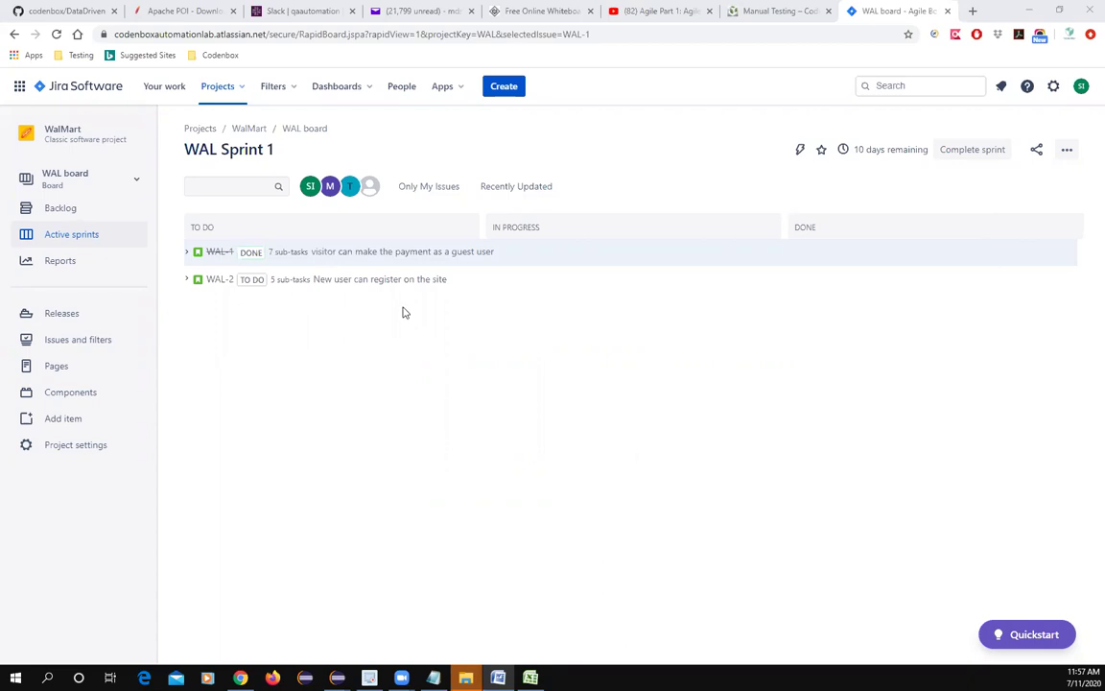
click(188, 280)
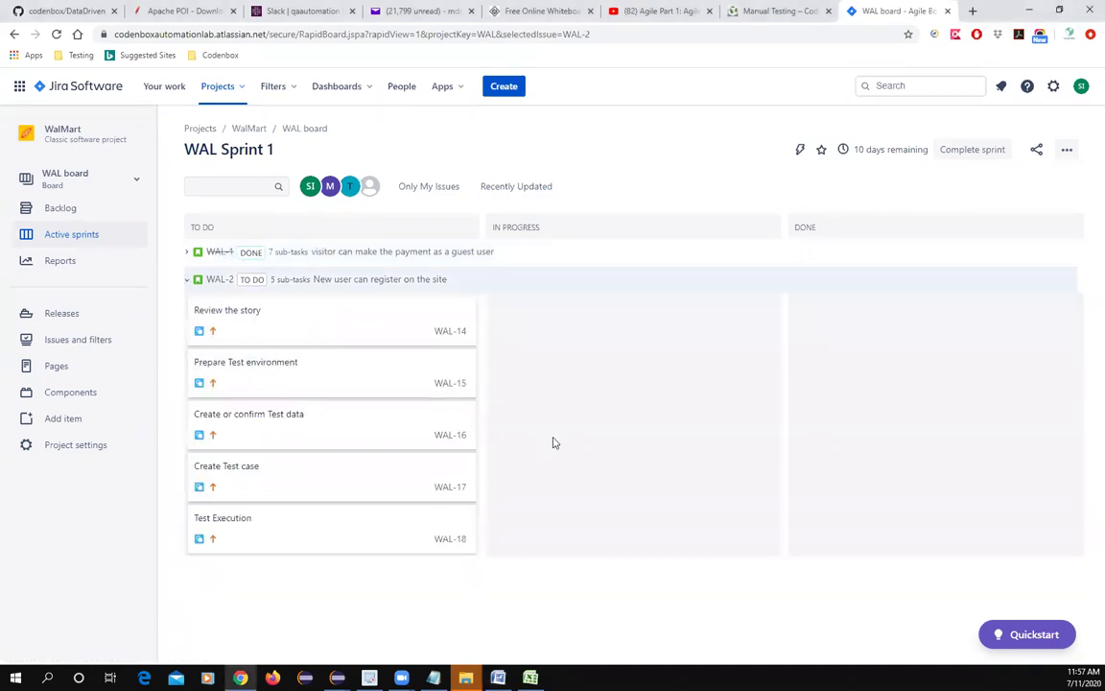
drag(291, 323, 869, 336)
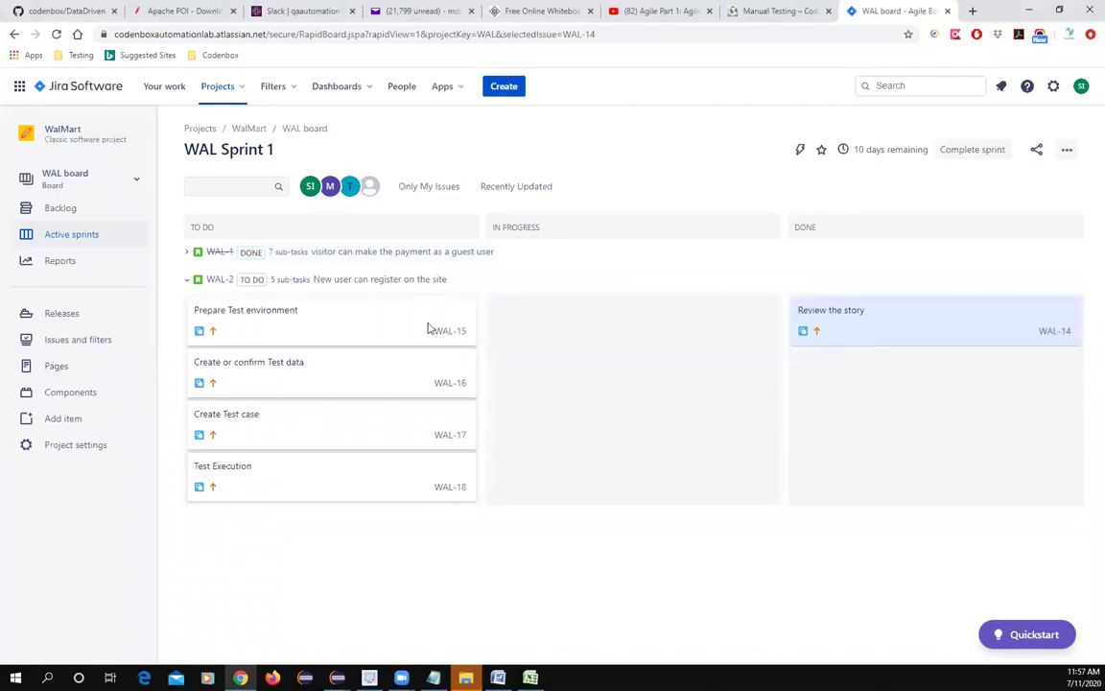
drag(324, 329, 826, 366)
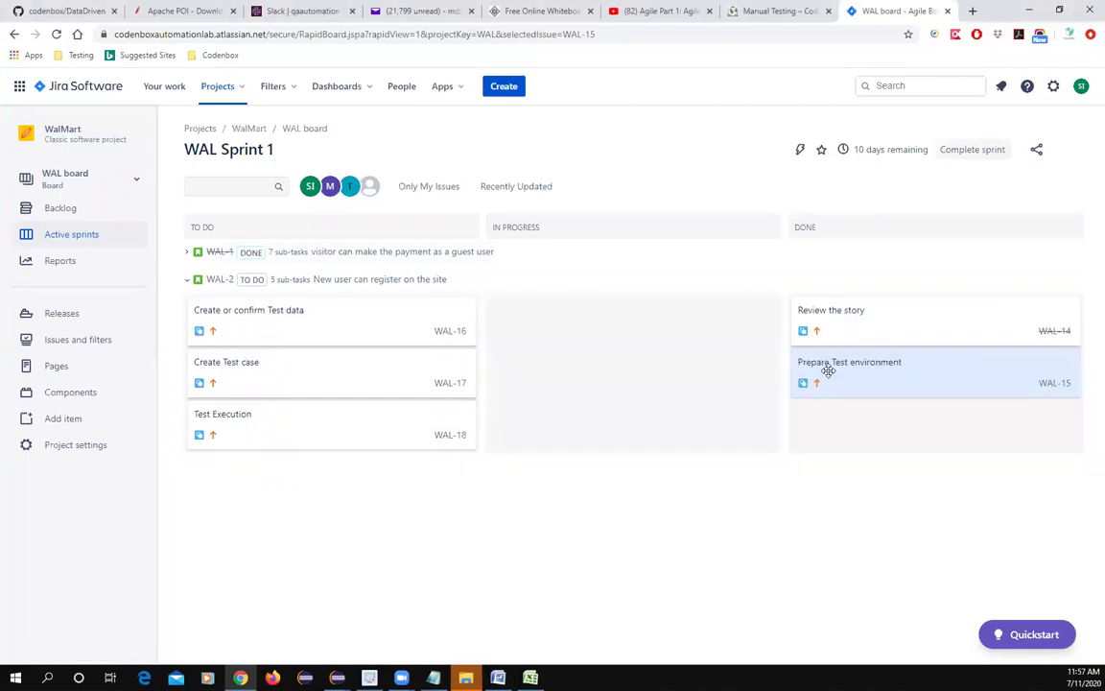
drag(308, 326, 769, 416)
Move the registration subtask "Test Execution" to In Progress, and "Create Test case" through In Progress to Done
drag(231, 323, 561, 338)
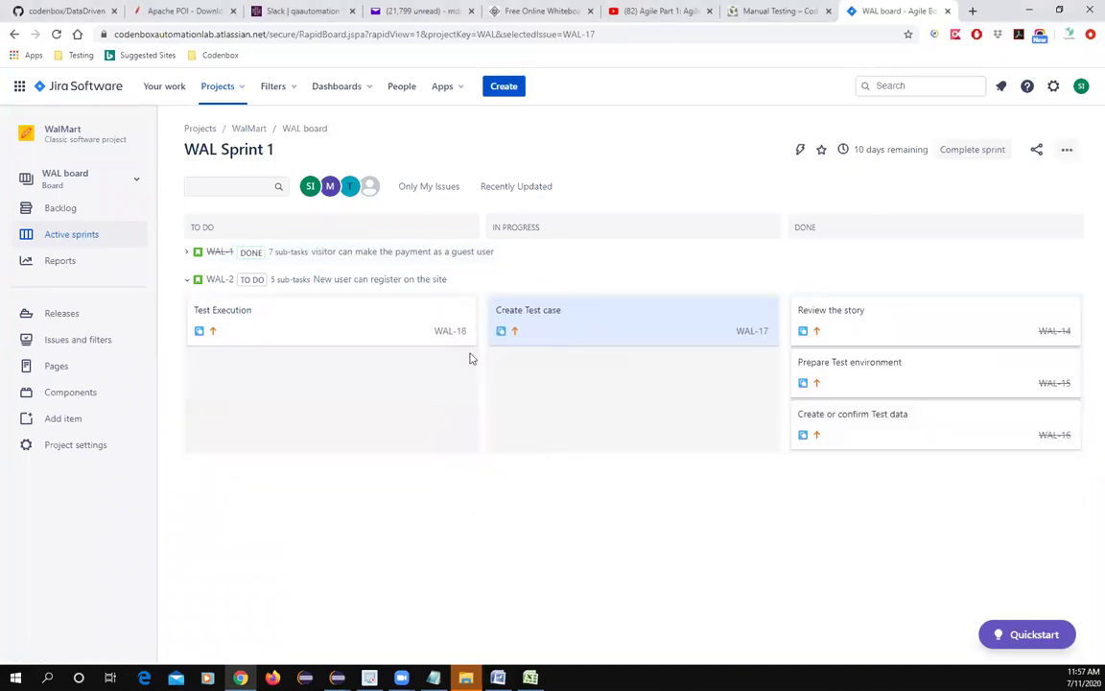
drag(294, 315, 576, 391)
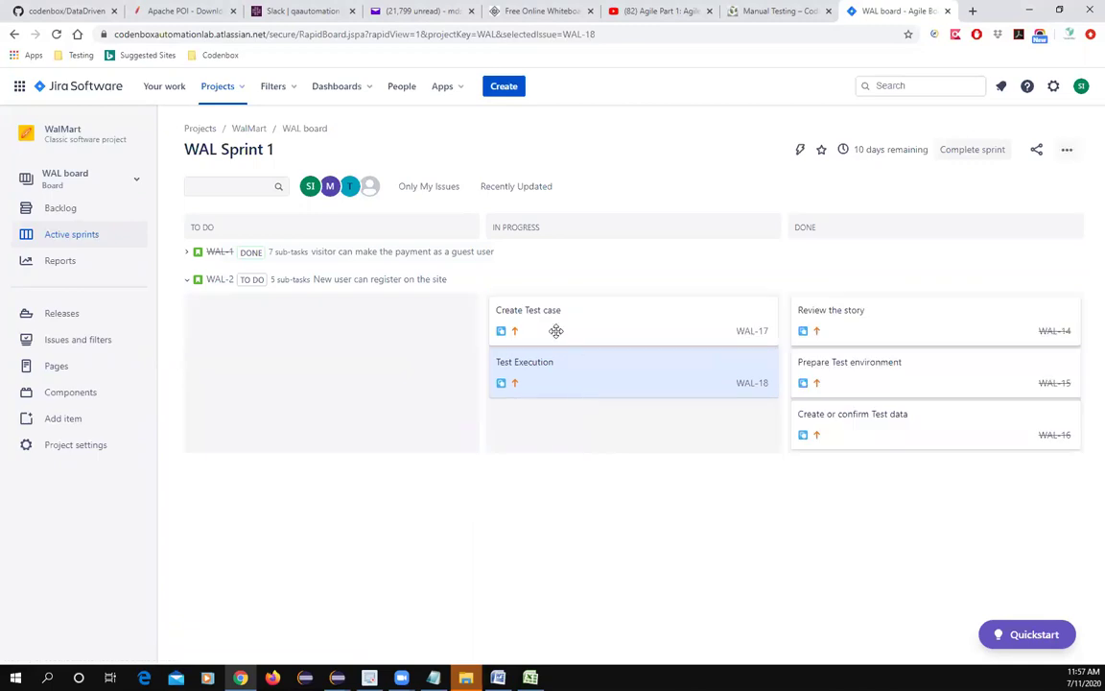
drag(634, 328, 820, 347)
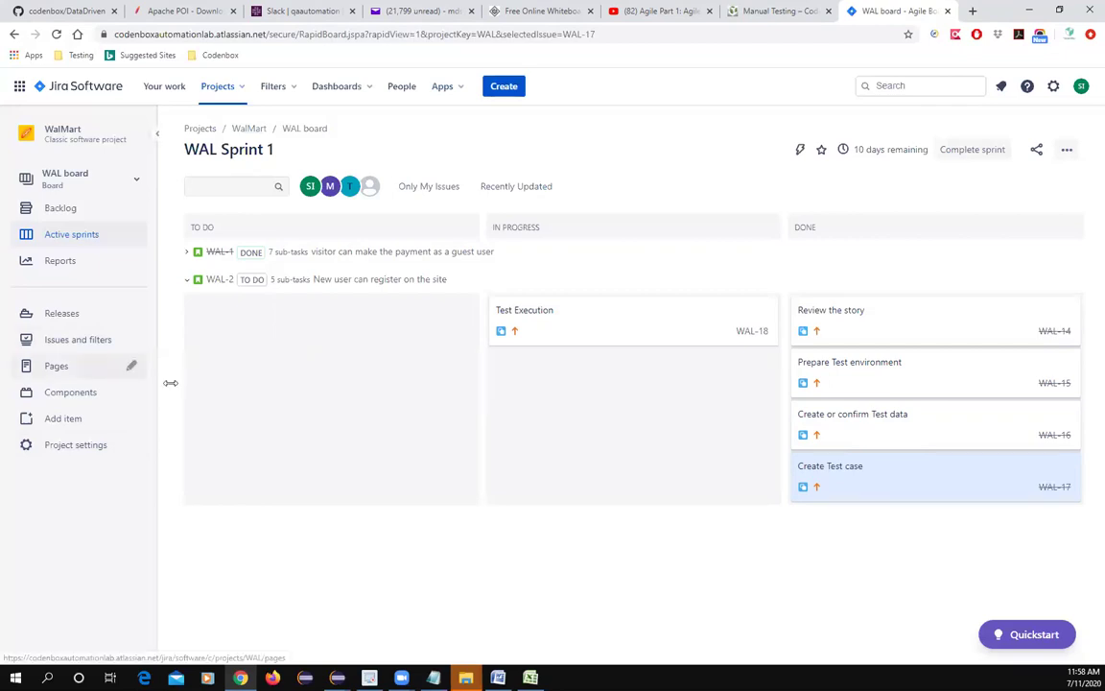
click(48, 428)
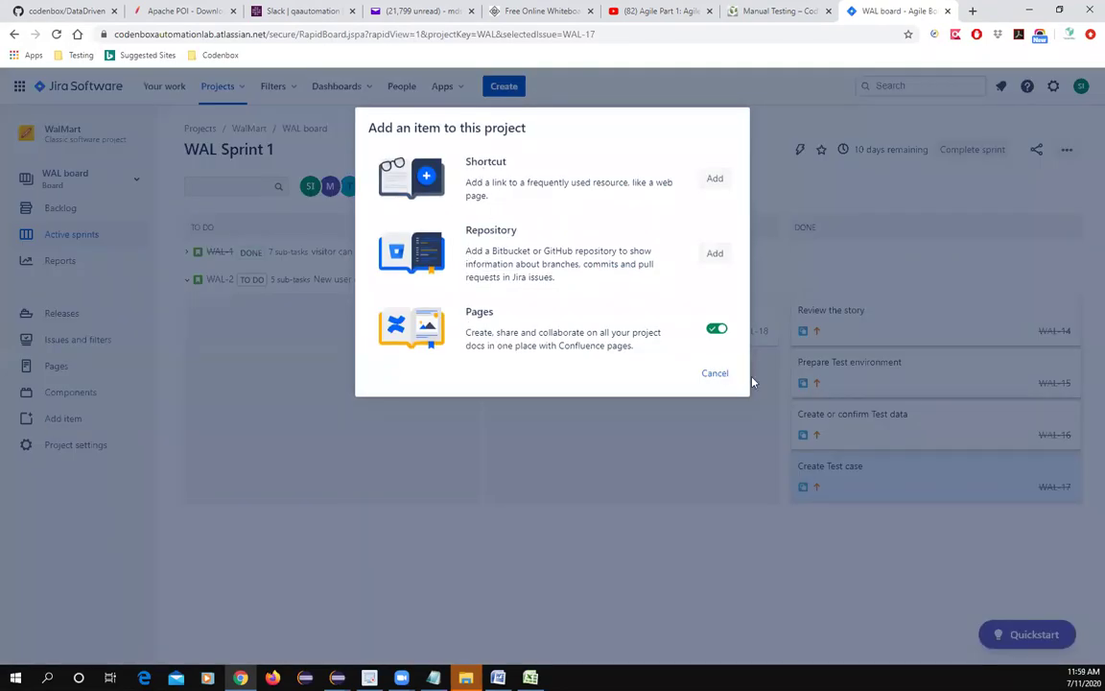
click(715, 374)
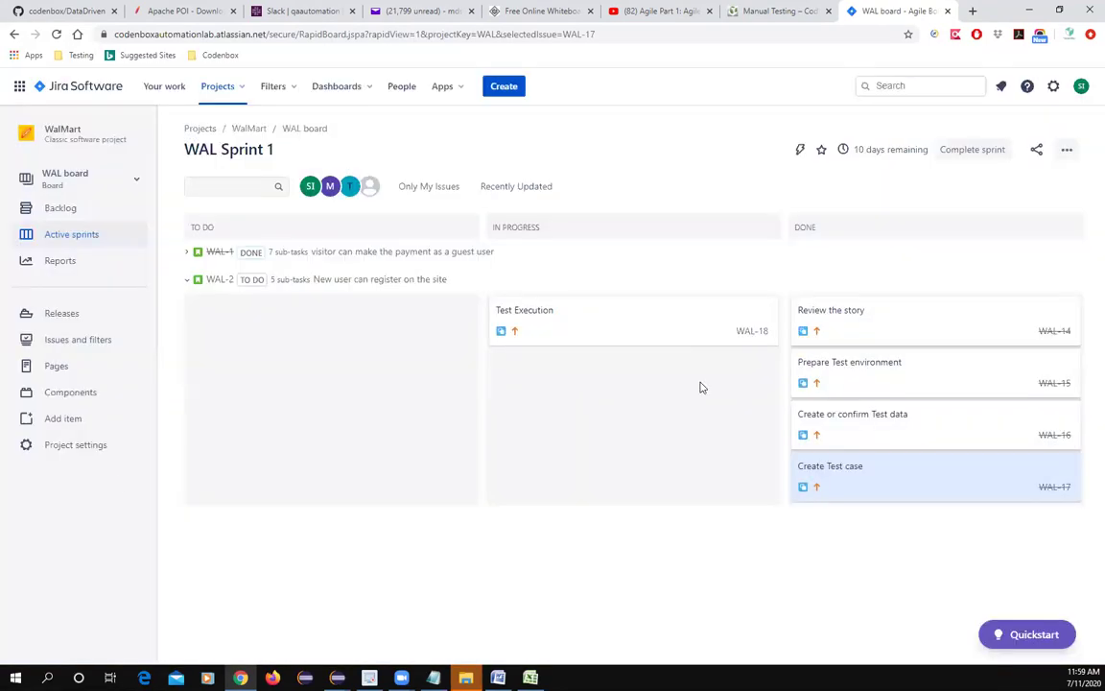
click(63, 419)
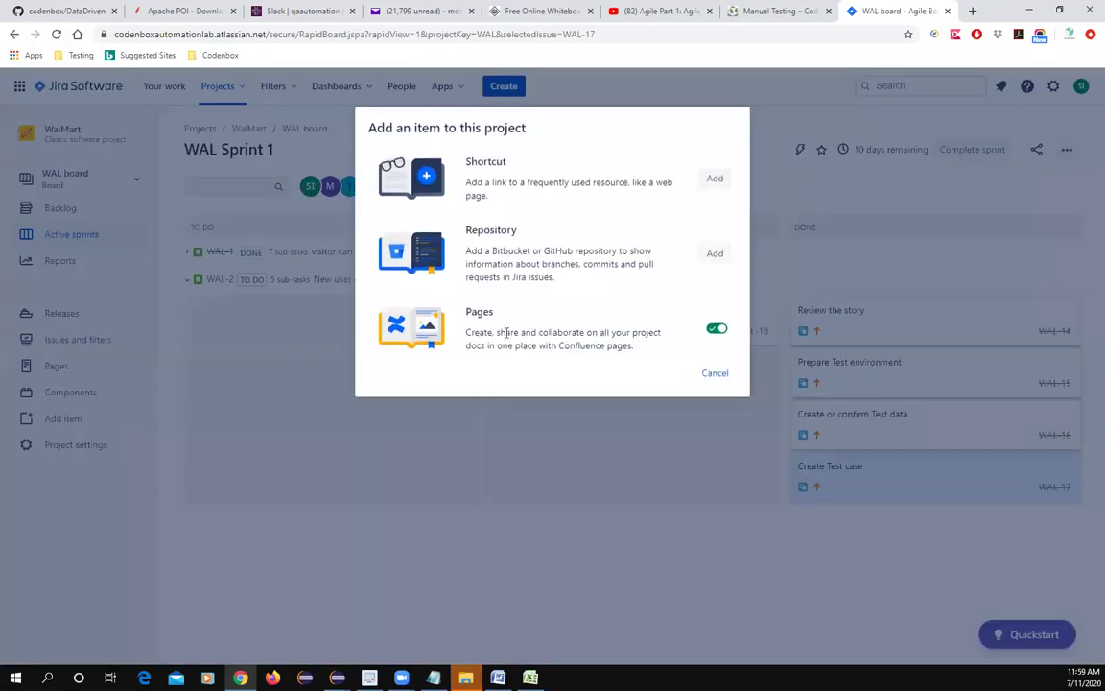
click(715, 374)
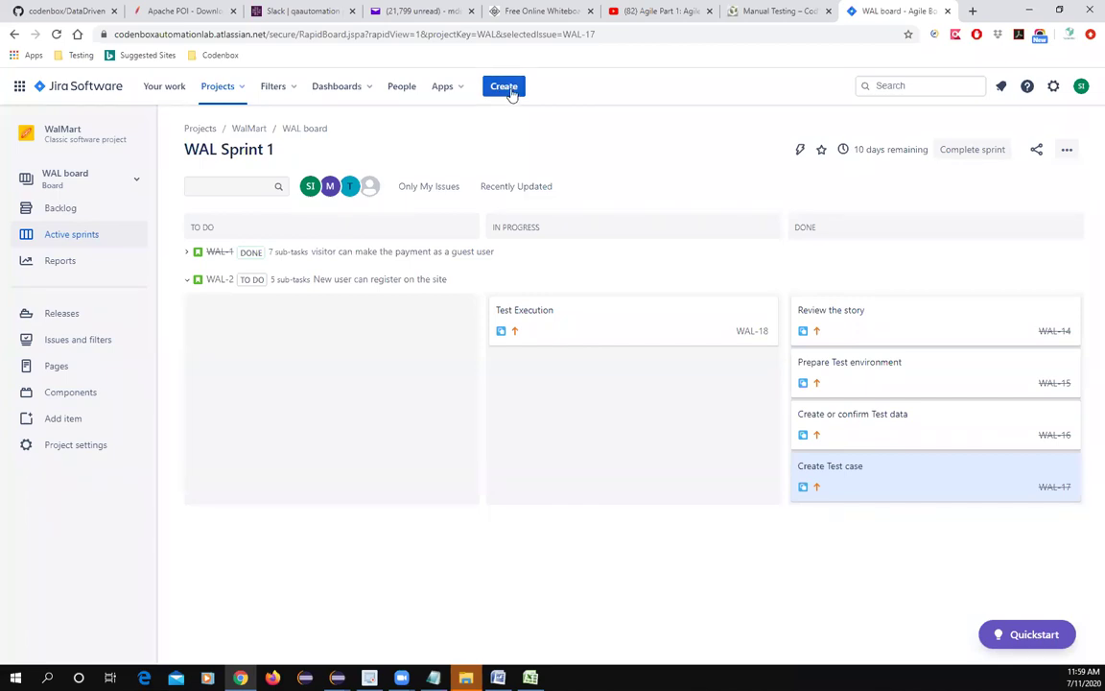
Start a new Bug issue in the WalMart (WAL) project with the summary "Visa payment option is disable"
click(510, 91)
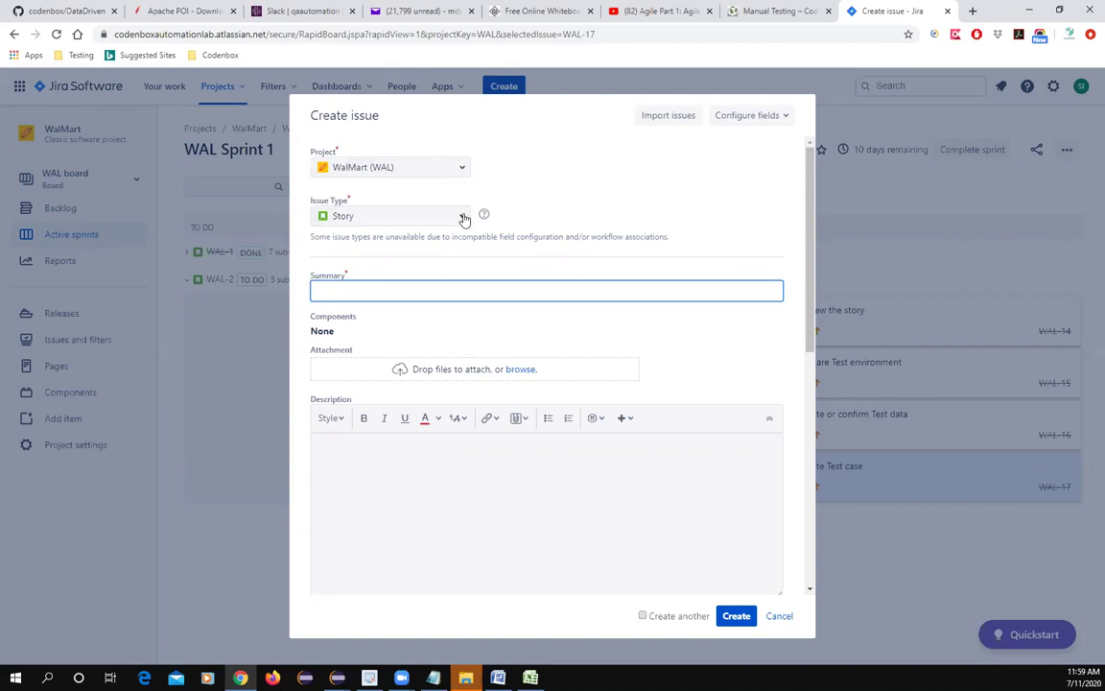
click(460, 216)
click(380, 268)
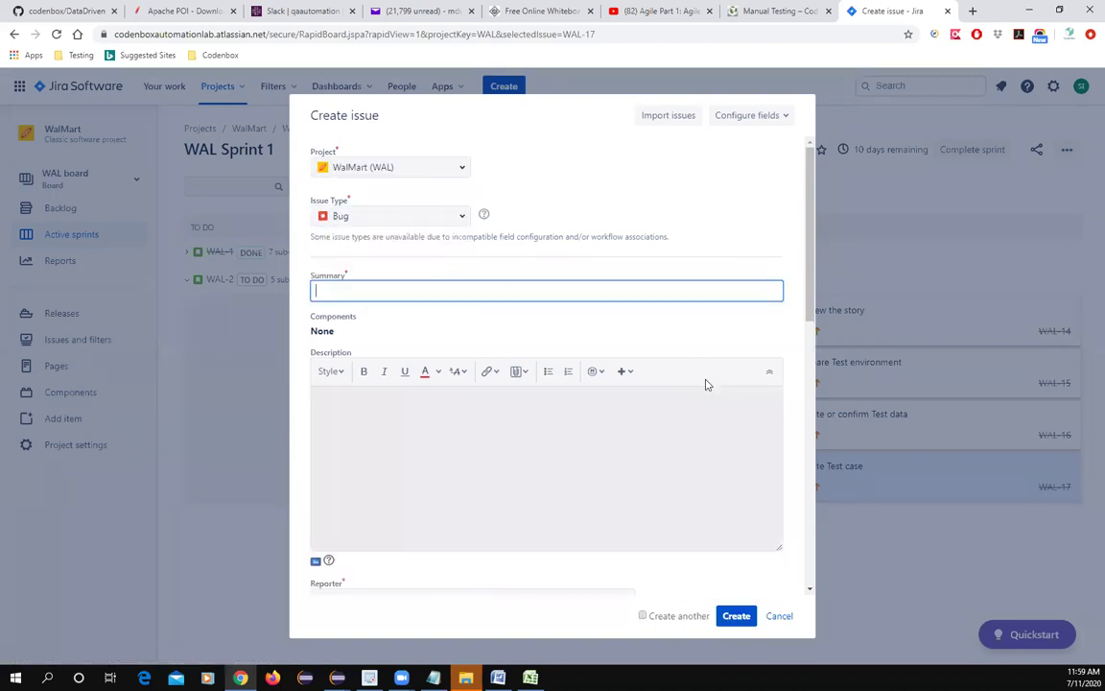
click(361, 291)
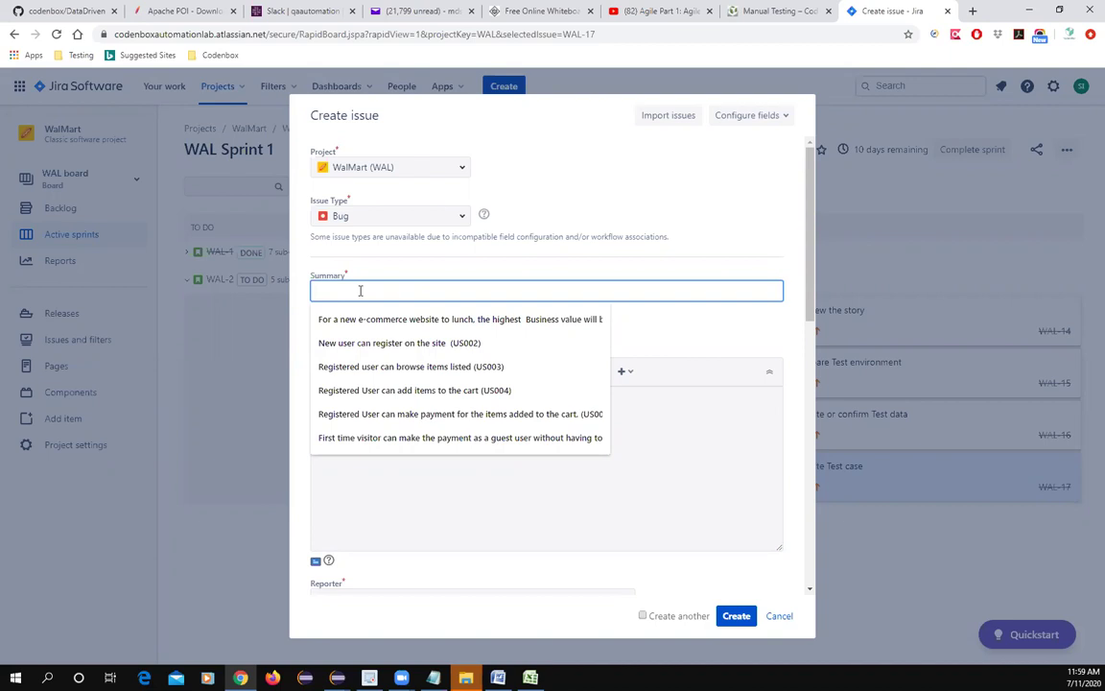
mouse_move(459, 318)
text(Visa payment)
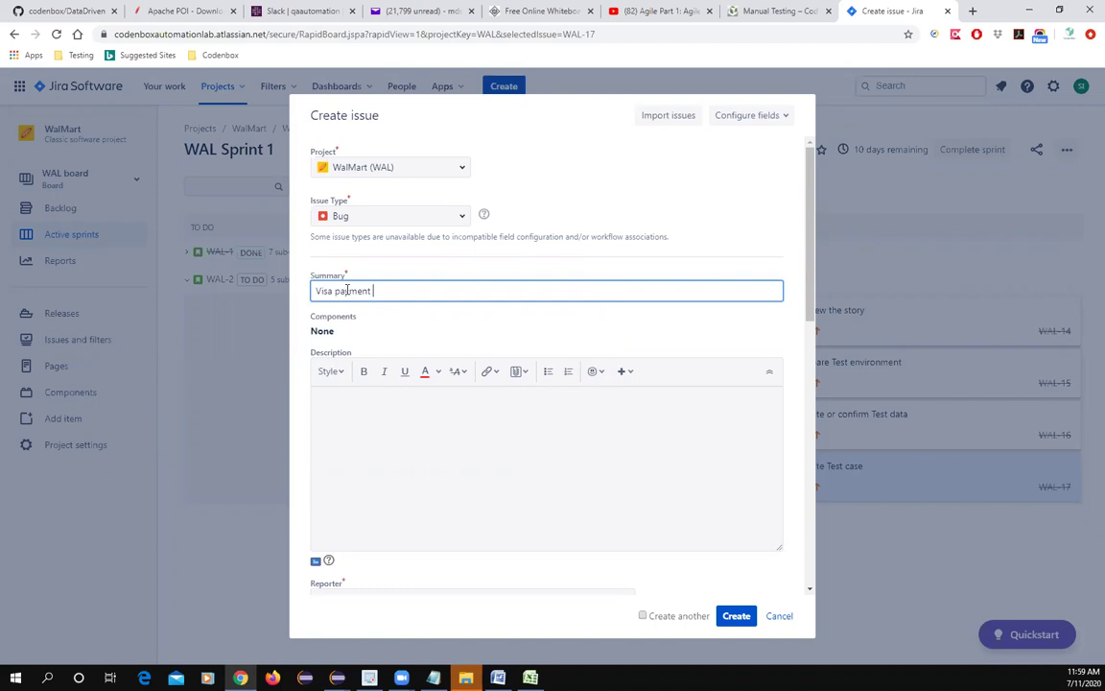
text( option is disable)
click(359, 431)
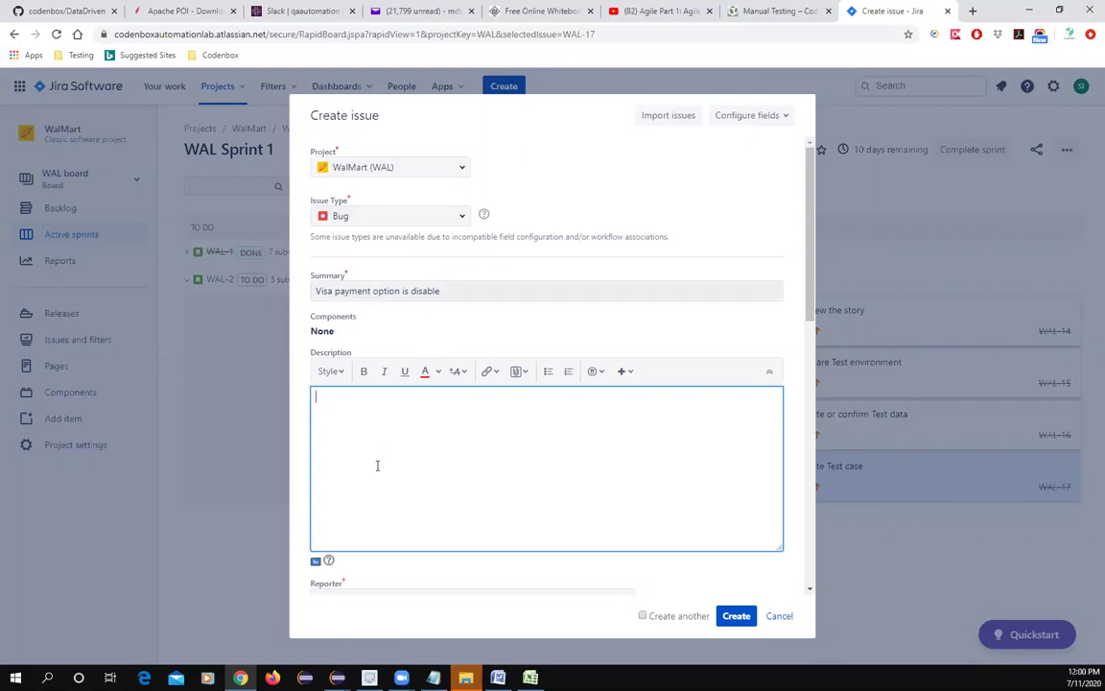
text(-)
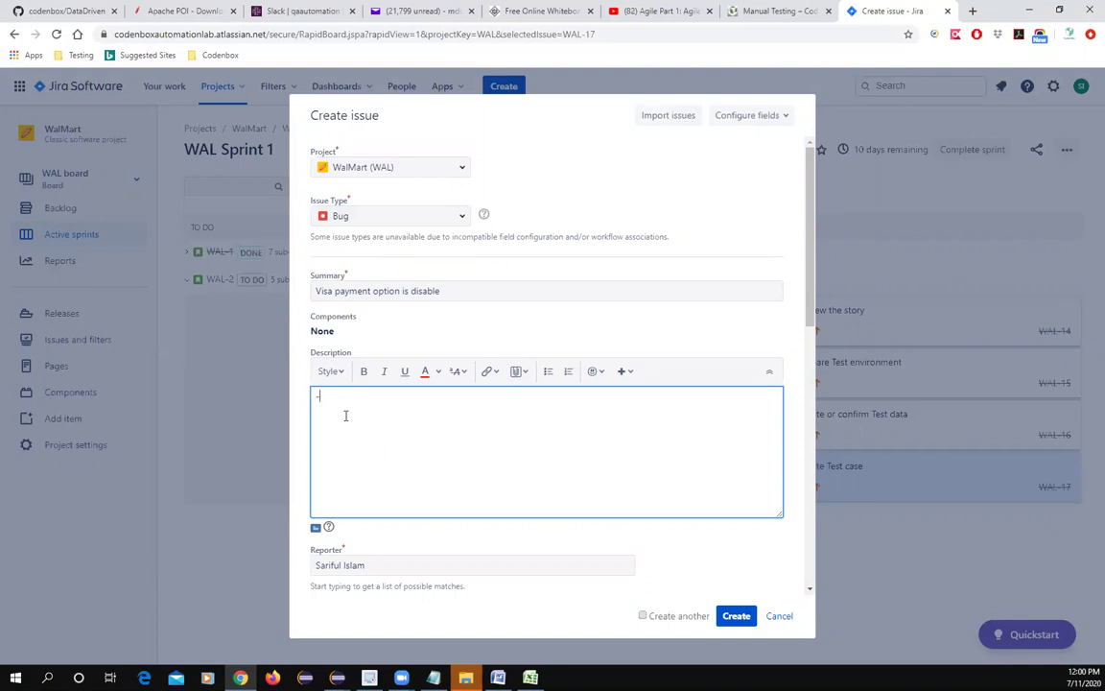
text(got)
text( to)
text( www)
text(.walma)
text(rt.com)
key(Return)
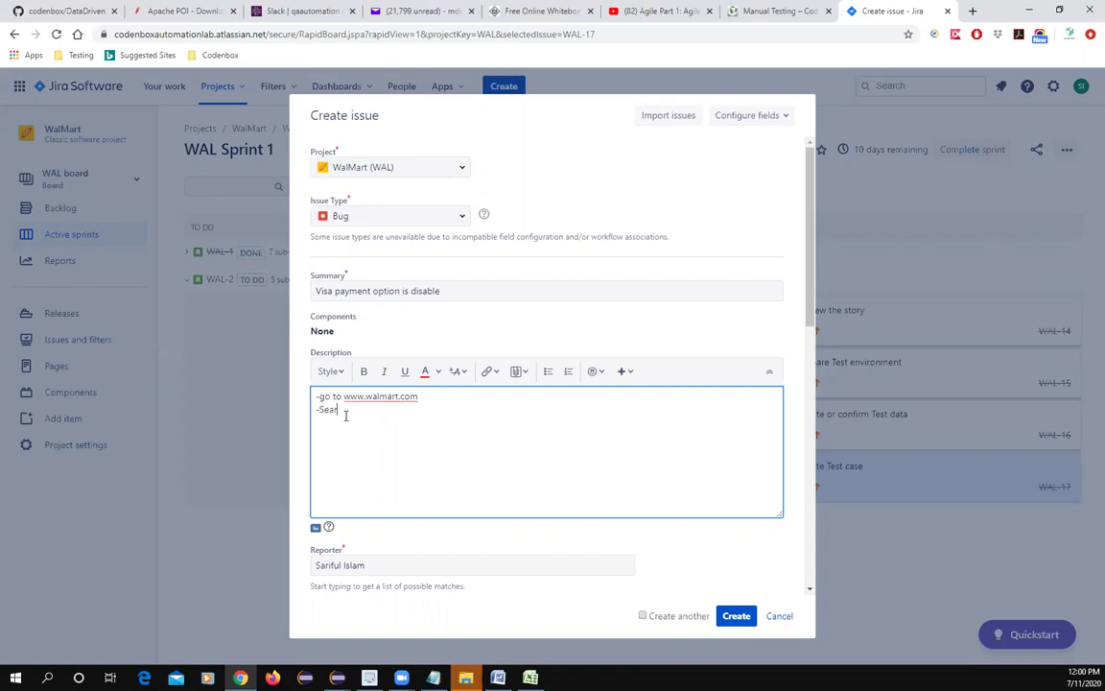
Add the lines "-Search item for Sofa", "-Add the item to cart board" and "-click on pay the item" to the bug description
text(-Search)
text( item )
text(for Sofa -)
text(Ad)
text(d the )
text(item to car)
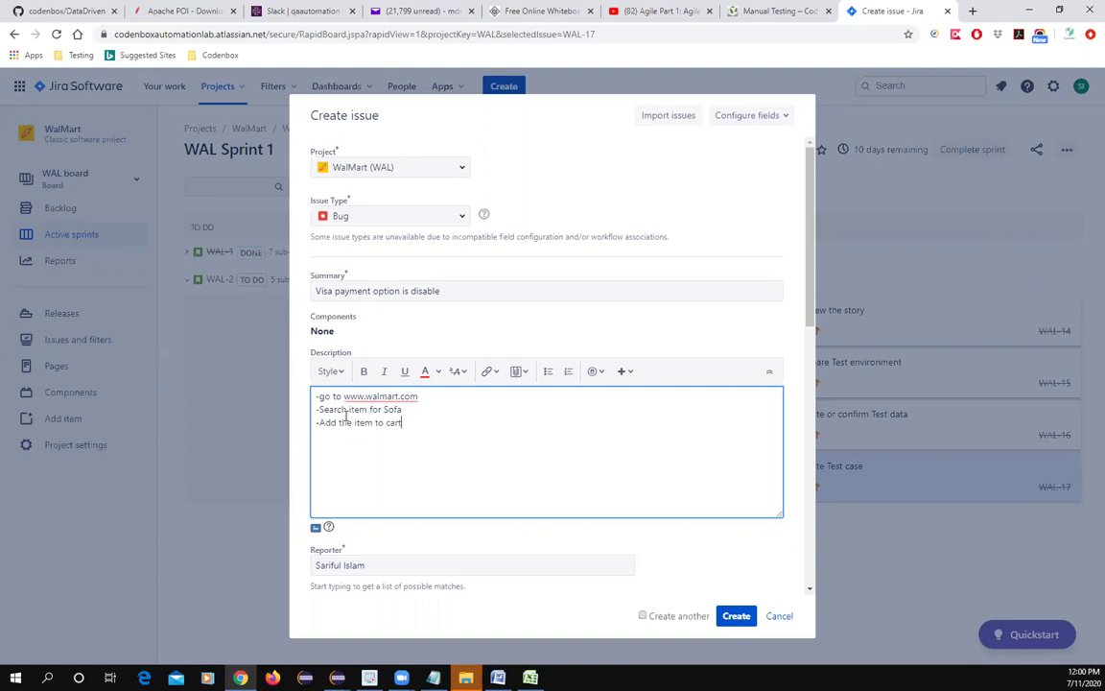
key(Return)
text(-click on pay th ee item)
key(Return)
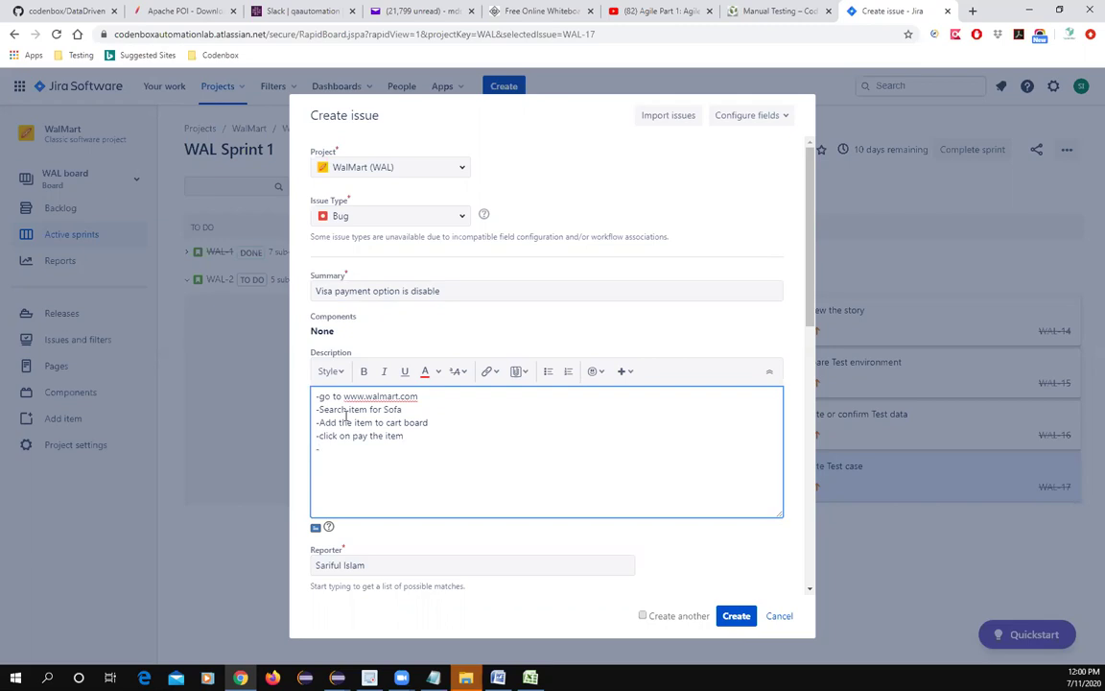
Add the reproduction step "-match total" to the bug description
text(-match )
text(sub)
text(-total)
key(BackSpace)
key(BackSpace)
key(BackSpace)
key(BackSpace)
key(Return)
Add the reproduction step "-Try to select 'Visa card' as a payment option" to the bug description
text(-select)
key(BackSpace)
key(BackSpace)
key(BackSpace)
key(BackSpace)
key(BackSpace)
key(BackSpace)
text(Try to select 'V)
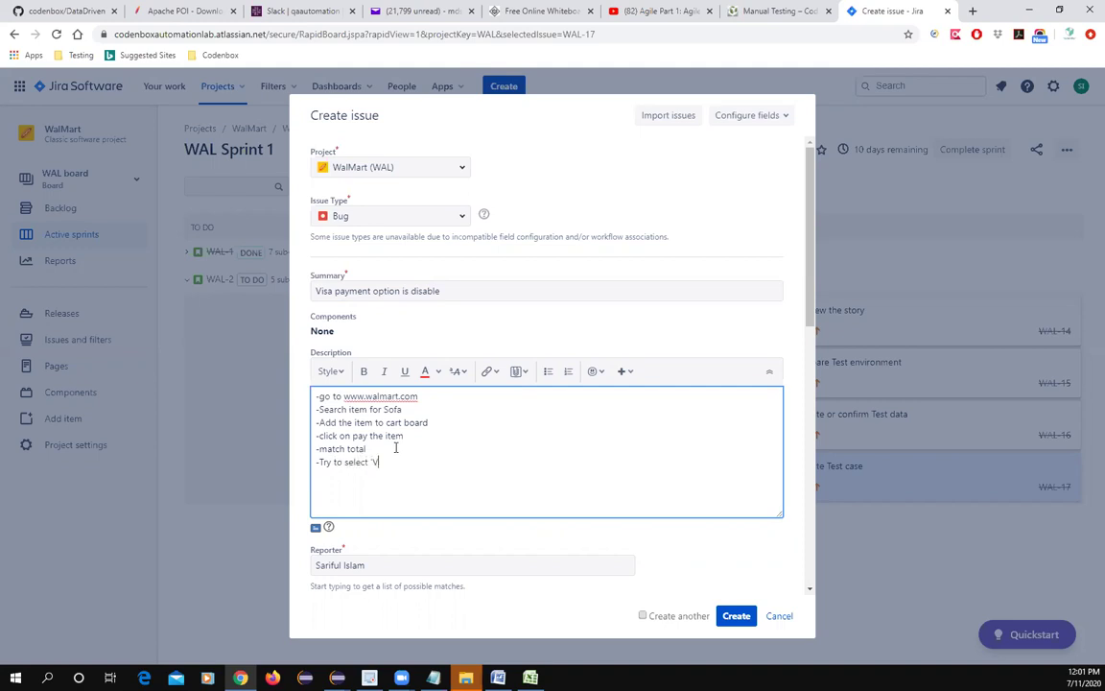
text(isa card' as a payment option )
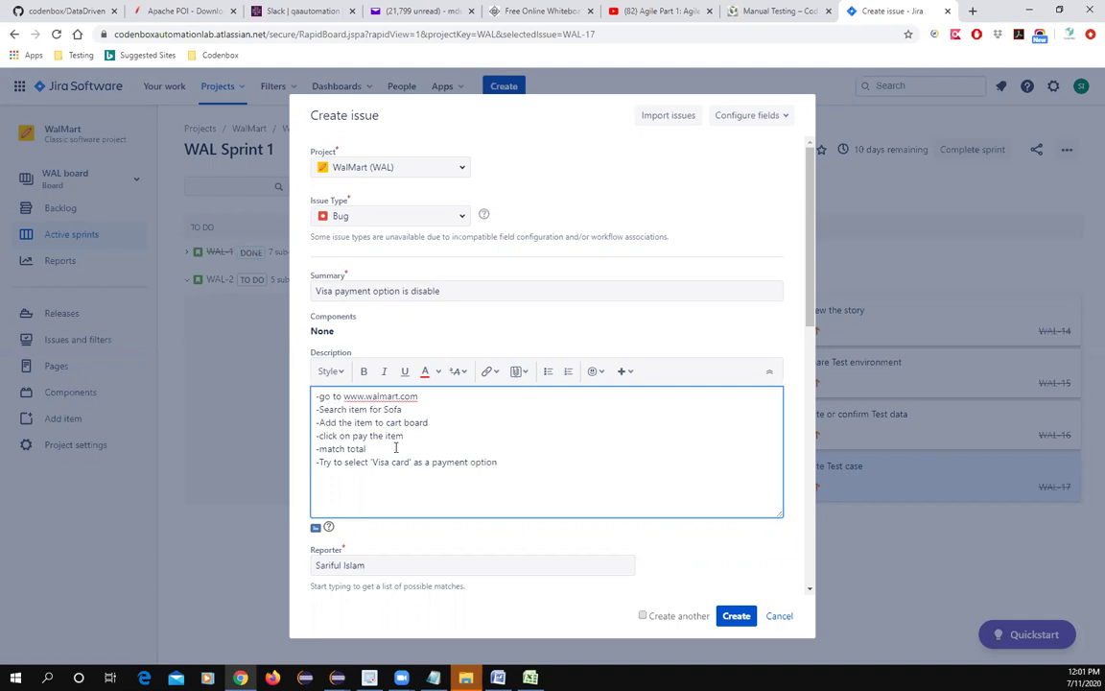
End the bug description with "Then we will notice the visa card option is disable." and select all the description lines
text(Then)
key(BackSpace)
key(BackSpace)
key(BackSpace)
key(BackSpace)
key(BackSpace)
text(Then we will notice the visa card o)
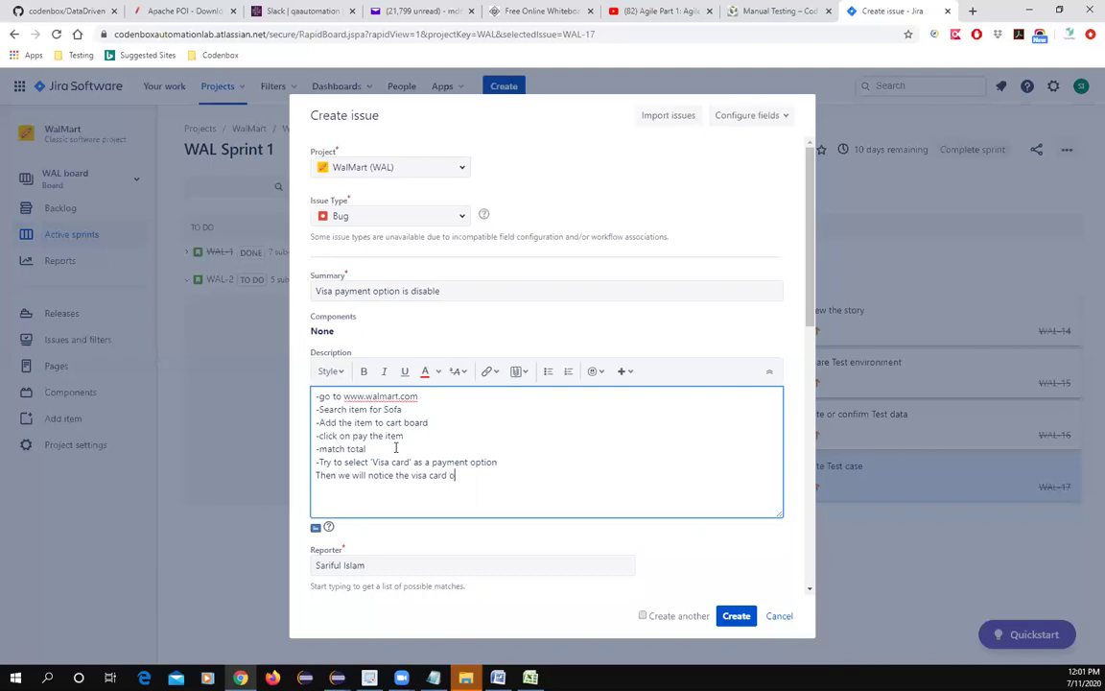
text(ption is disable)
text(.)
key(Return)
key(Return)
scroll(336, 437, down, 2)
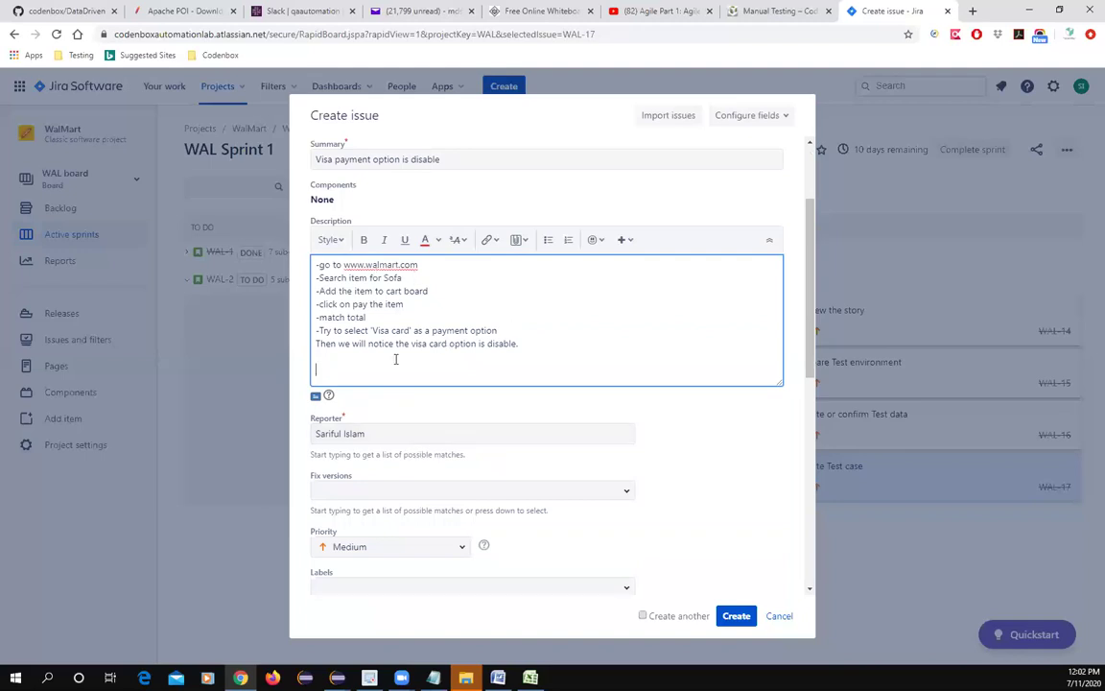
scroll(394, 358, up, 1)
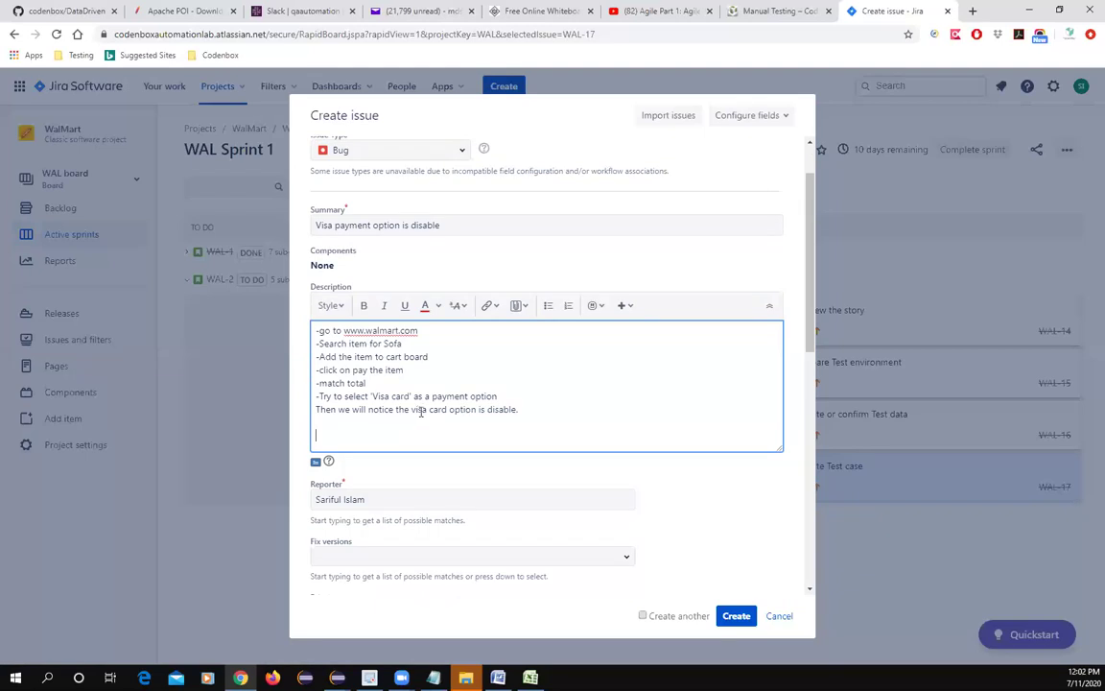
scroll(484, 447, up, 2)
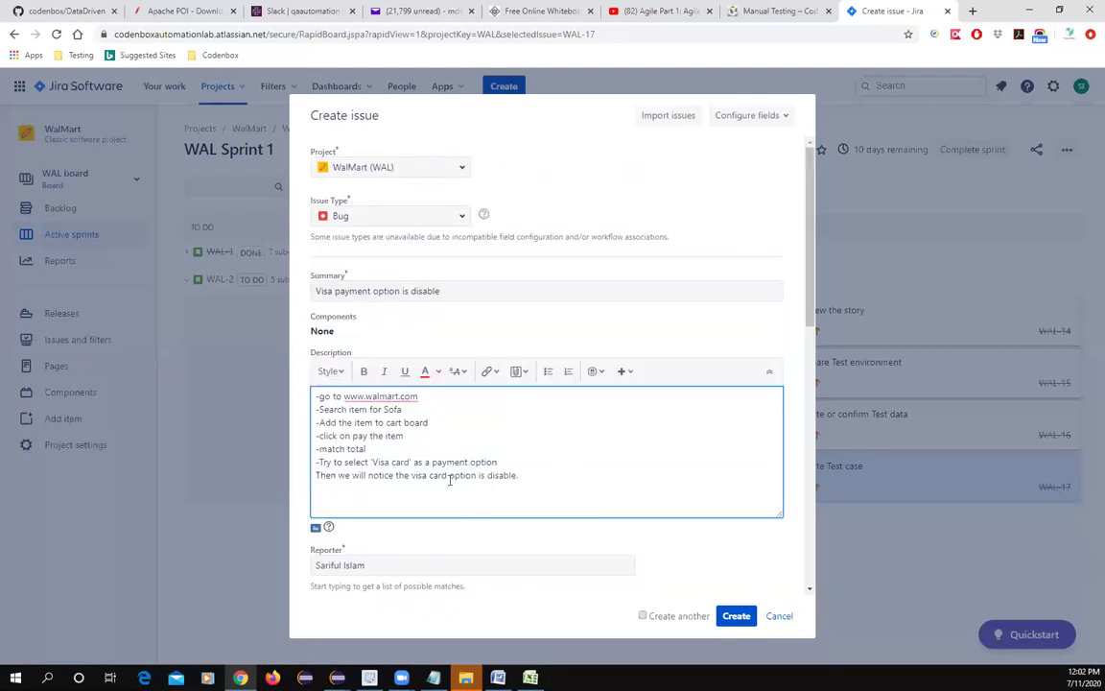
drag(535, 477, 315, 396)
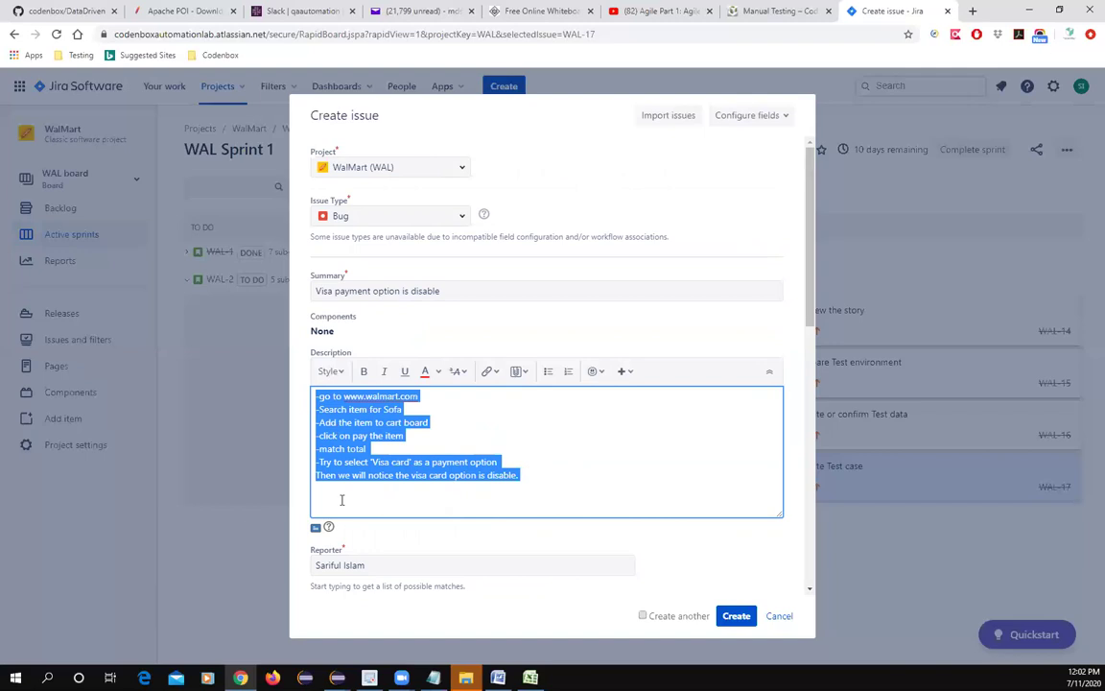
Add the closing line "Make sure the Visa payment option is enable and able to complete the payment." below a blank line in the bug description
click(528, 475)
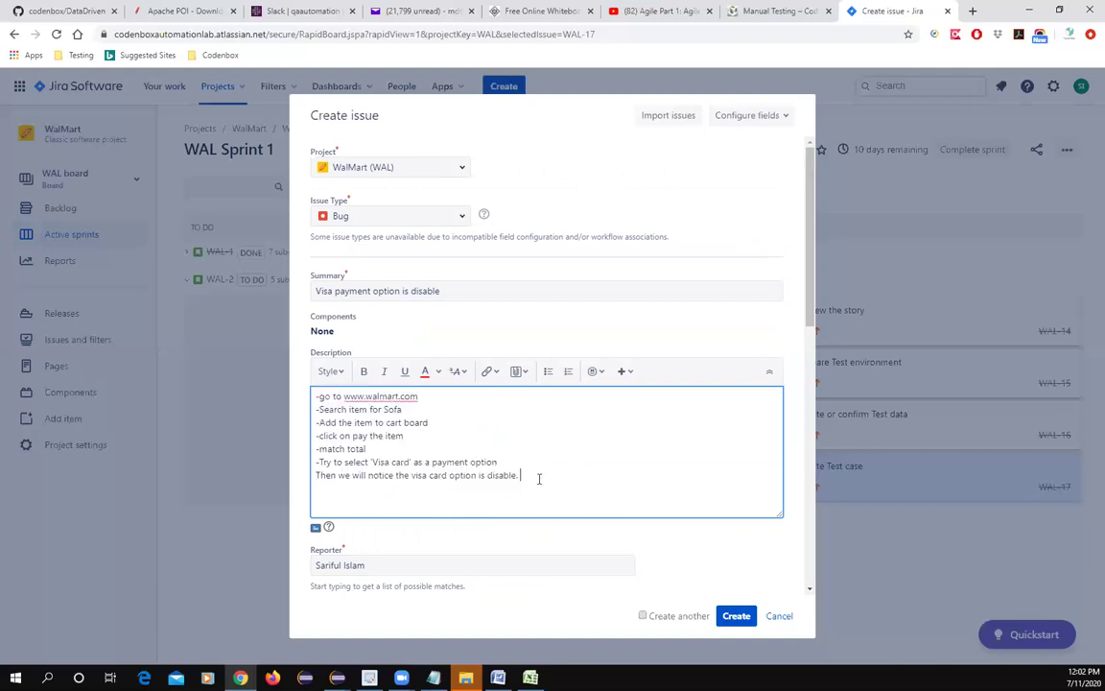
key(Return)
key(Return)
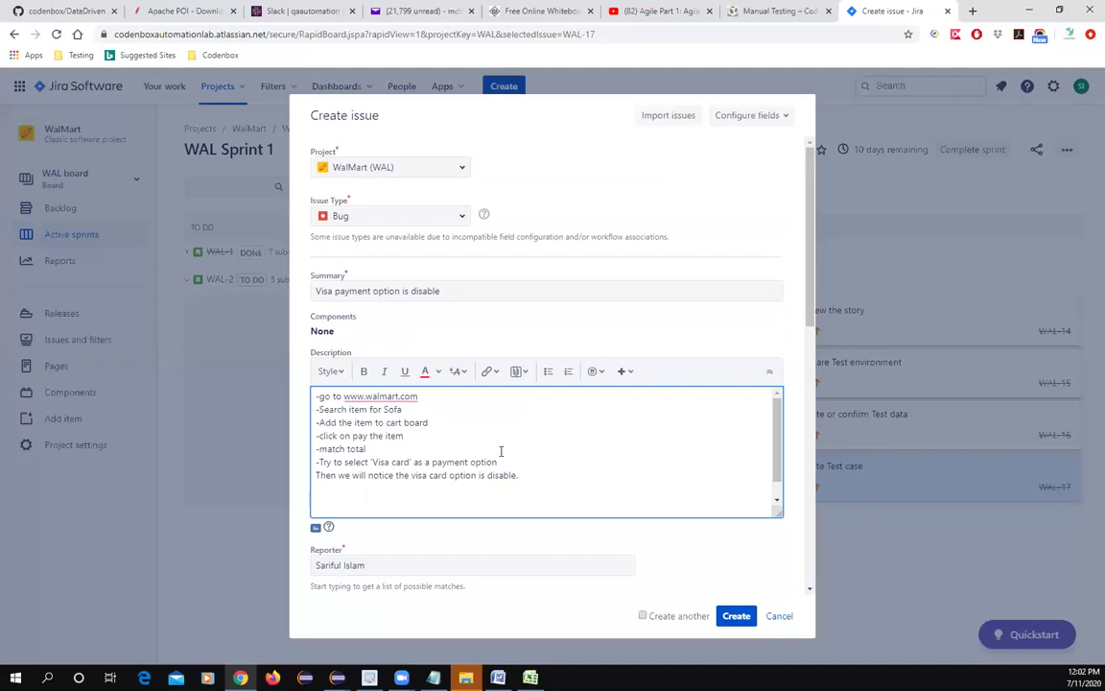
text(make)
key(BackSpace)
key(BackSpace)
key(BackSpace)
text(Make sure the Visa payment op)
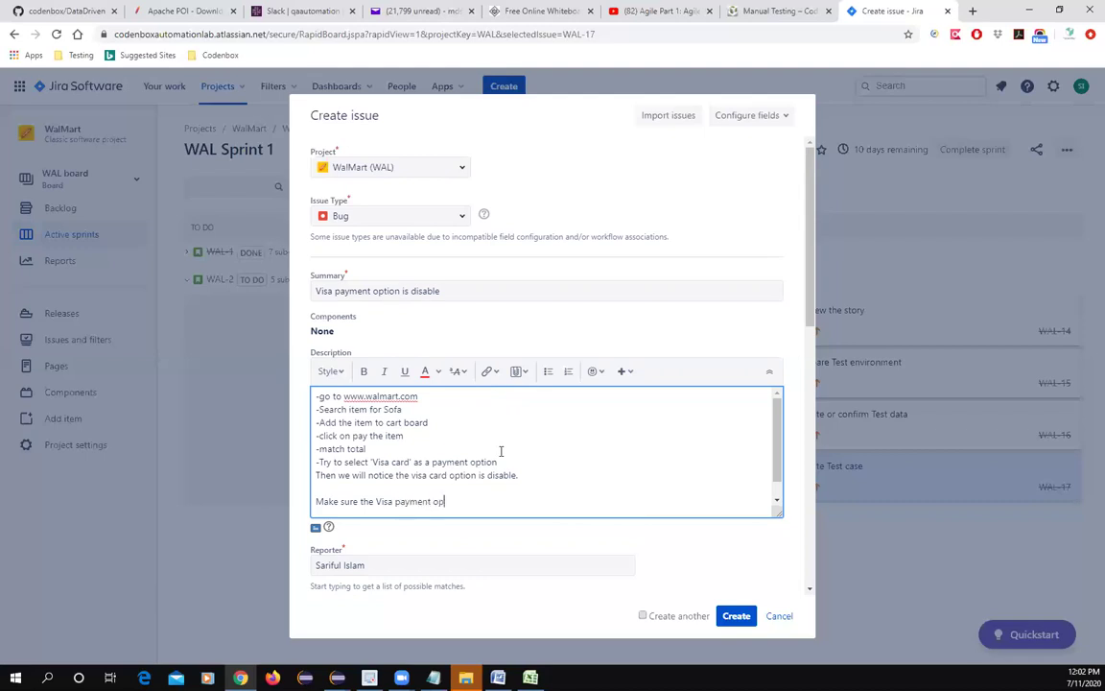
text(tion is enable )
text(and )
text(ale)
text(ble to )
text(com)
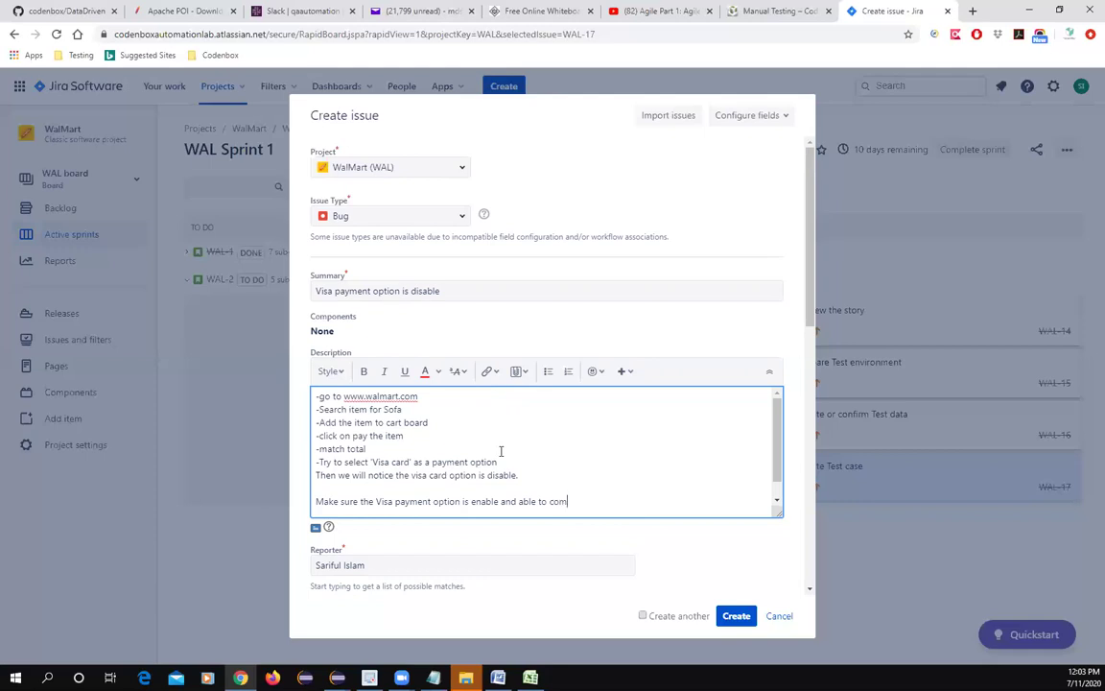
text(plete the payment.)
Review the reproduction steps and the expected payment behaviour written in the bug description
drag(519, 477, 310, 406)
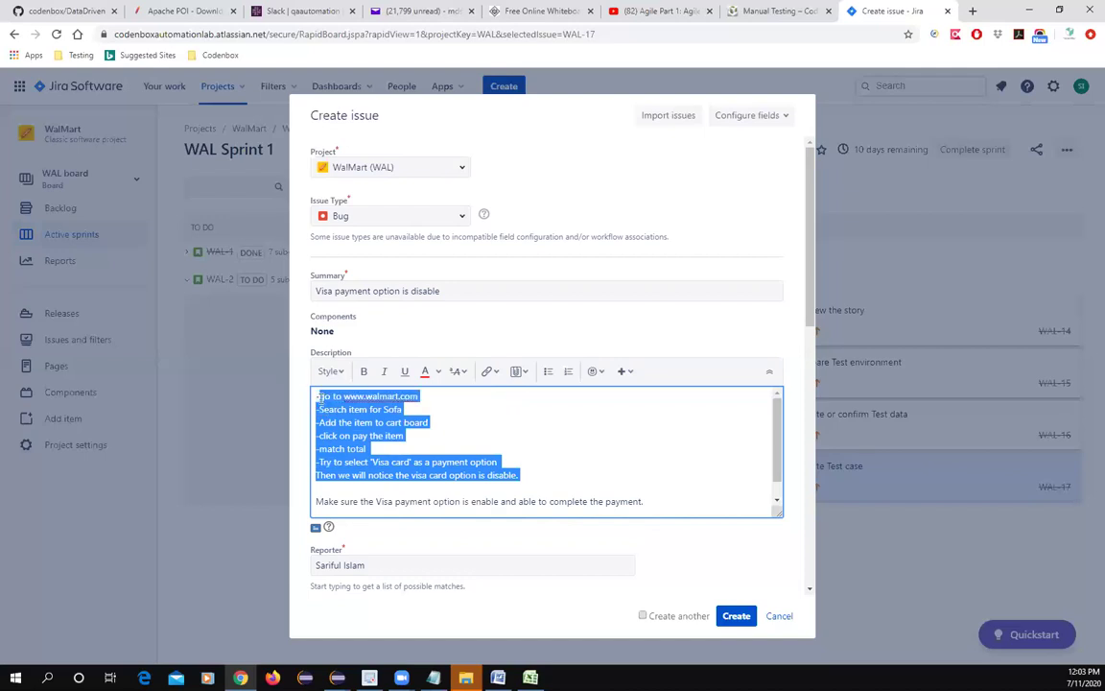
drag(650, 499, 376, 501)
click(314, 487)
triple_click(313, 488)
click(470, 501)
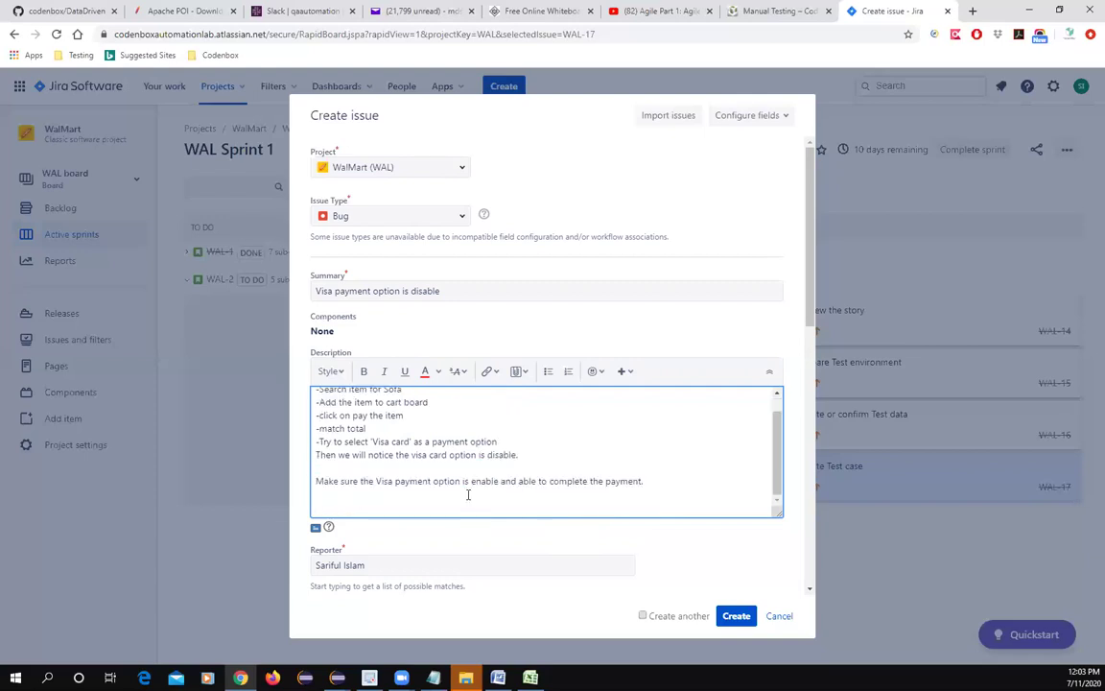
scroll(412, 475, up, 1)
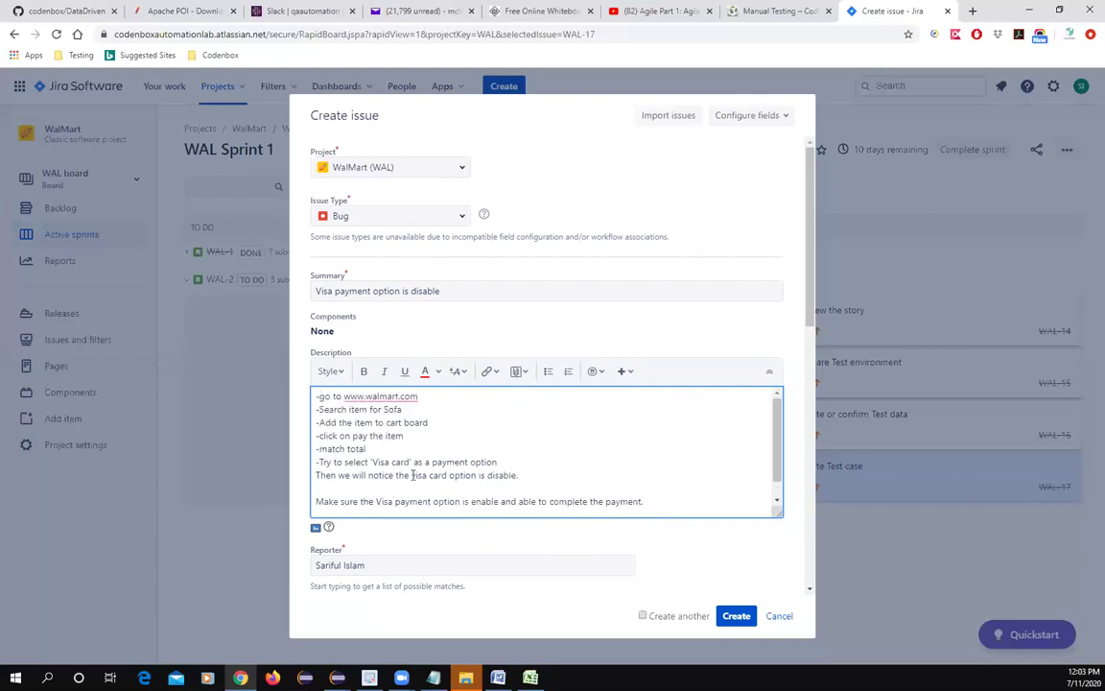
drag(520, 475, 511, 475)
drag(405, 452, 281, 357)
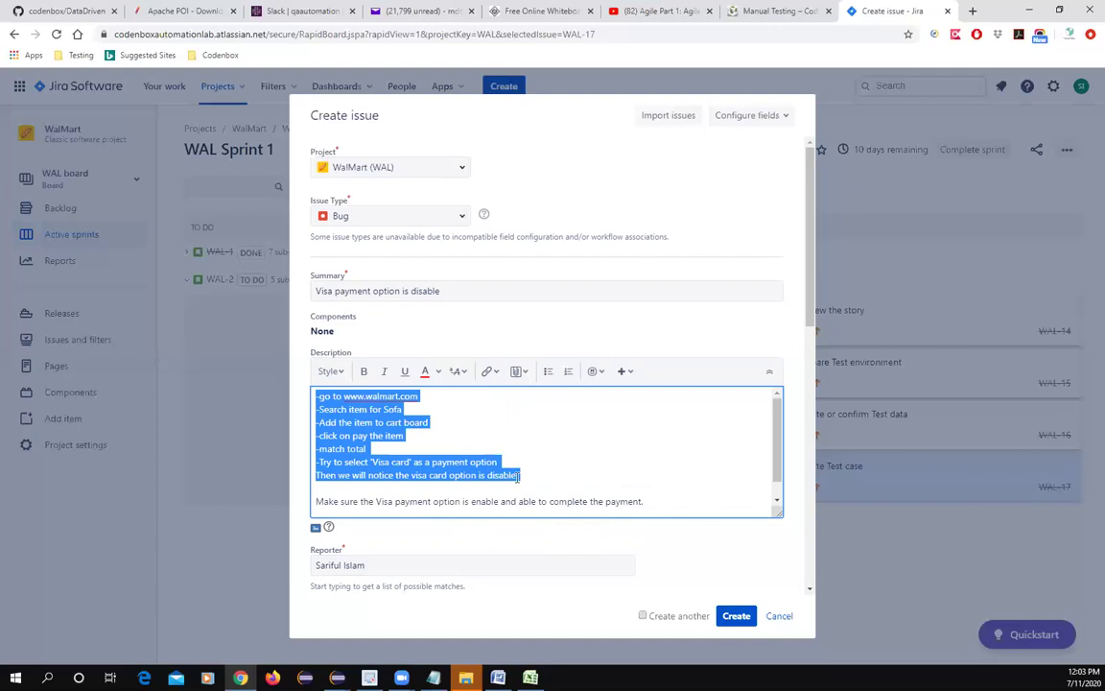
Set the bug's fix version to V1.1 and its priority to Highest
scroll(543, 444, down, 3)
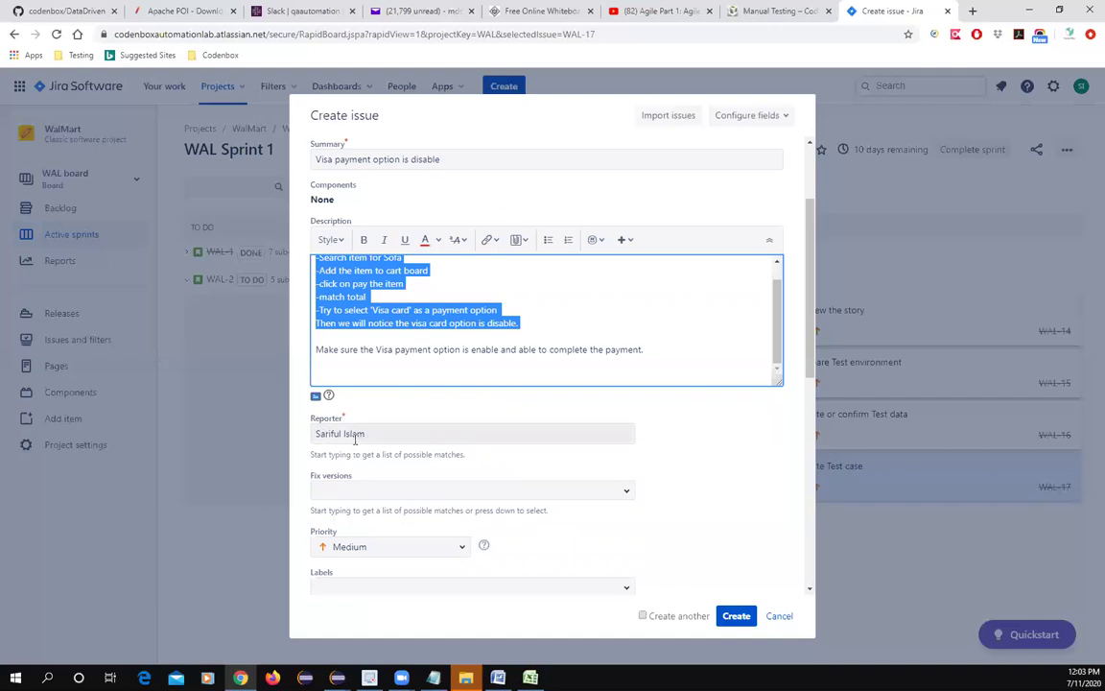
scroll(384, 451, down, 3)
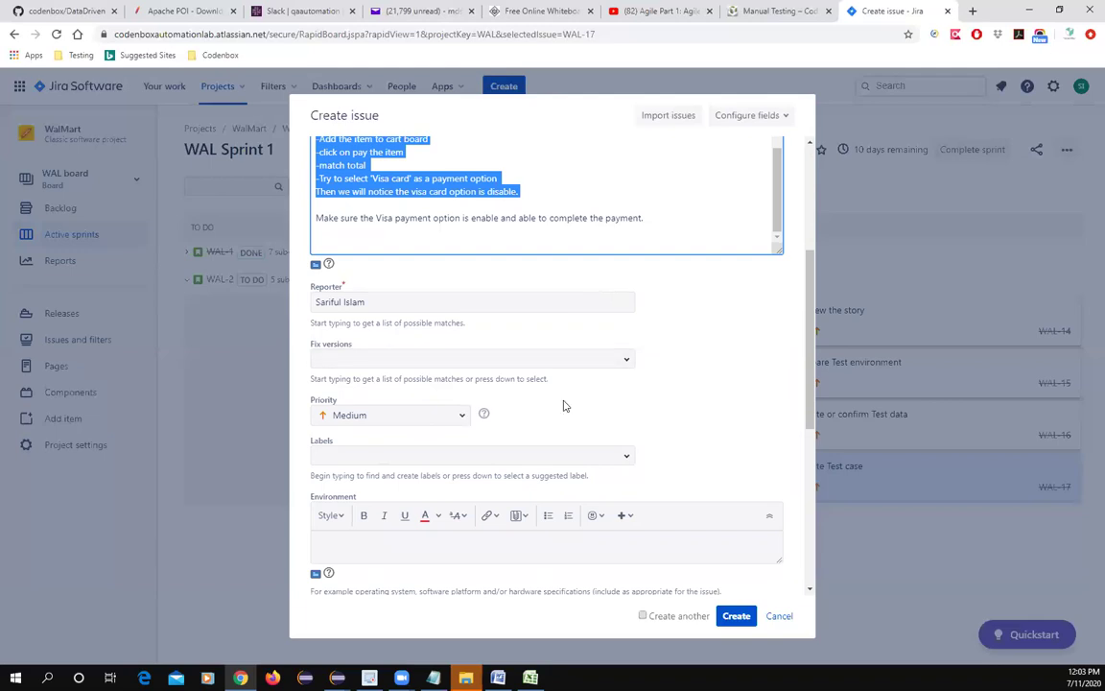
click(627, 359)
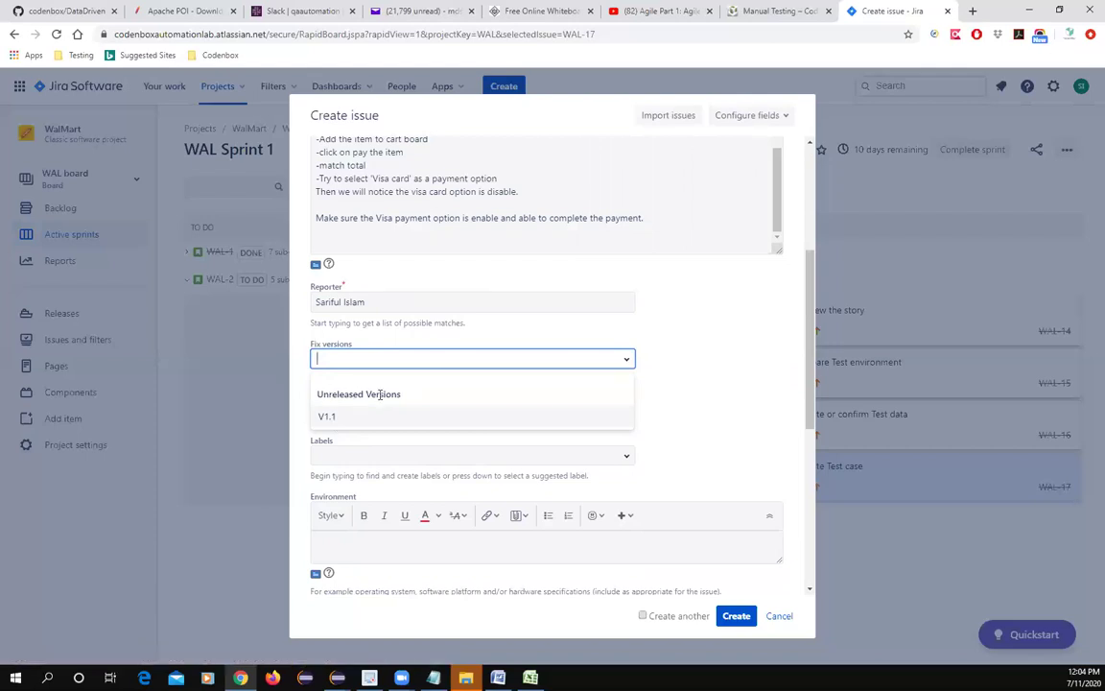
click(338, 421)
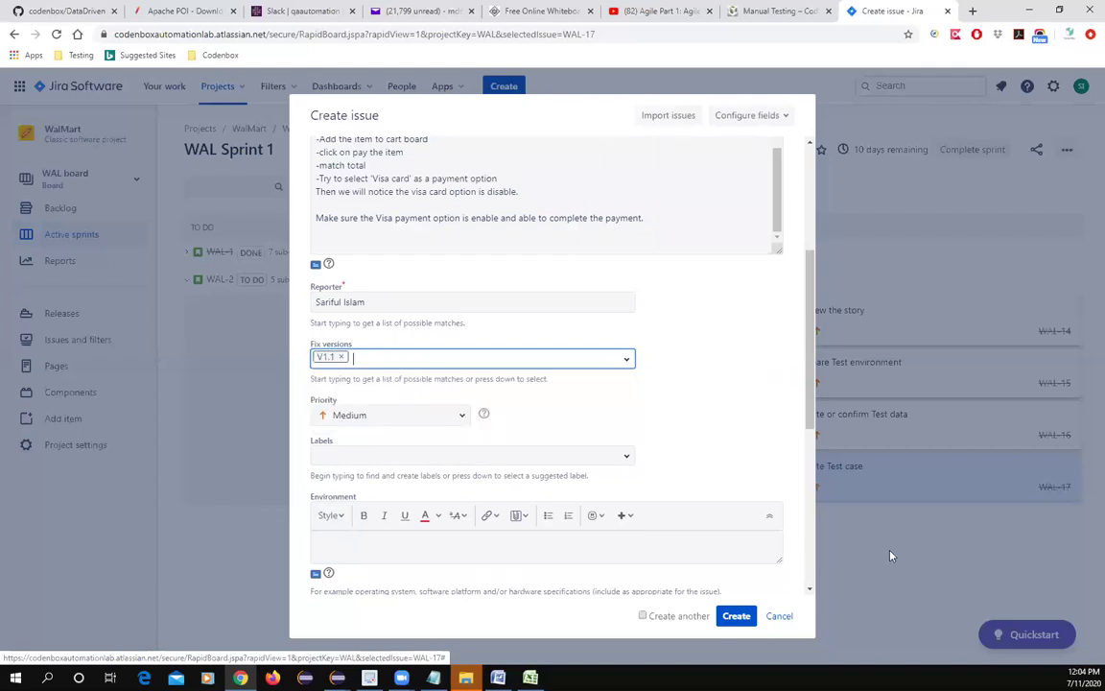
click(461, 416)
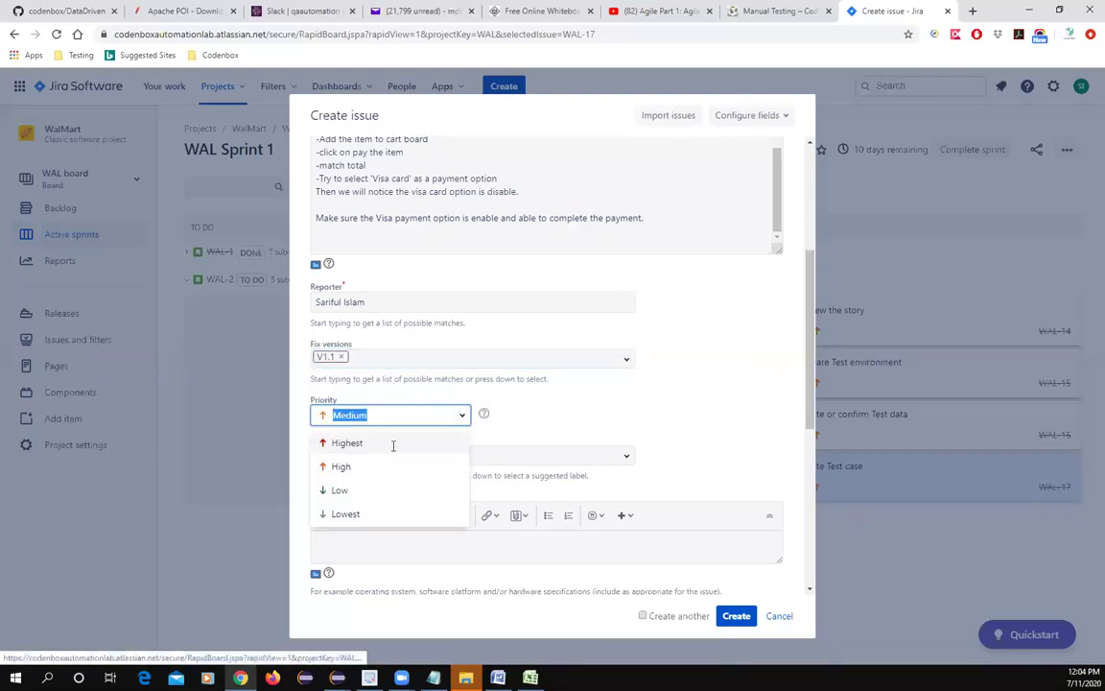
click(384, 445)
click(677, 419)
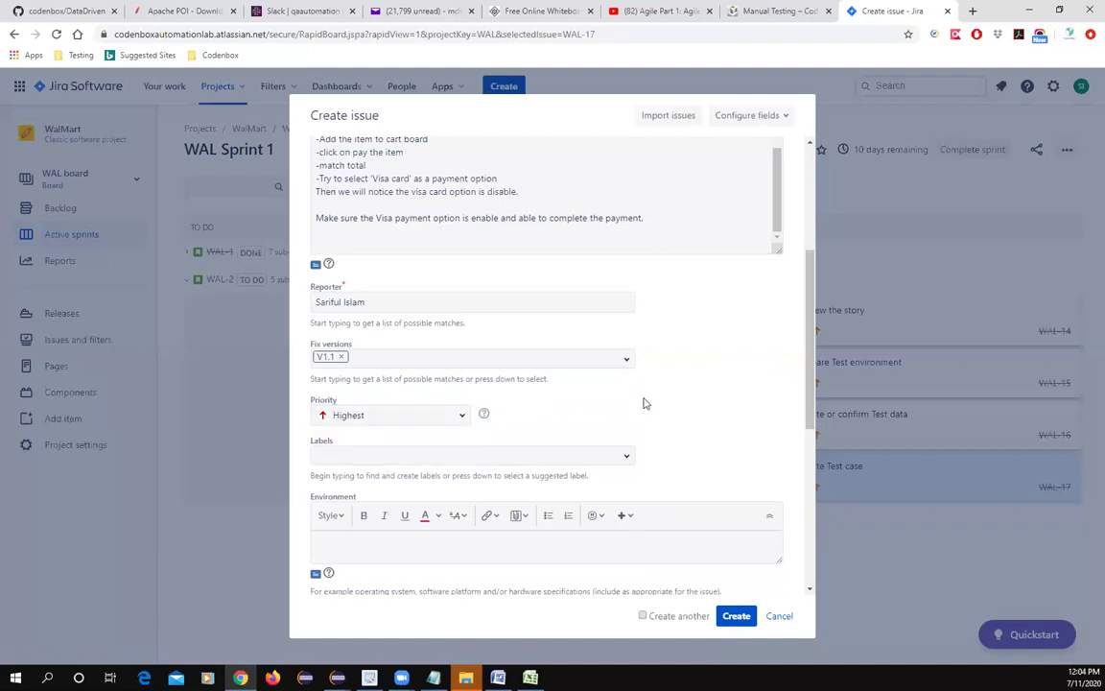
Fill in the bug's environment with "Windows OS 10, Mac OS 13.1" and "Chrome, IE" on a second line
scroll(672, 411, down, 2)
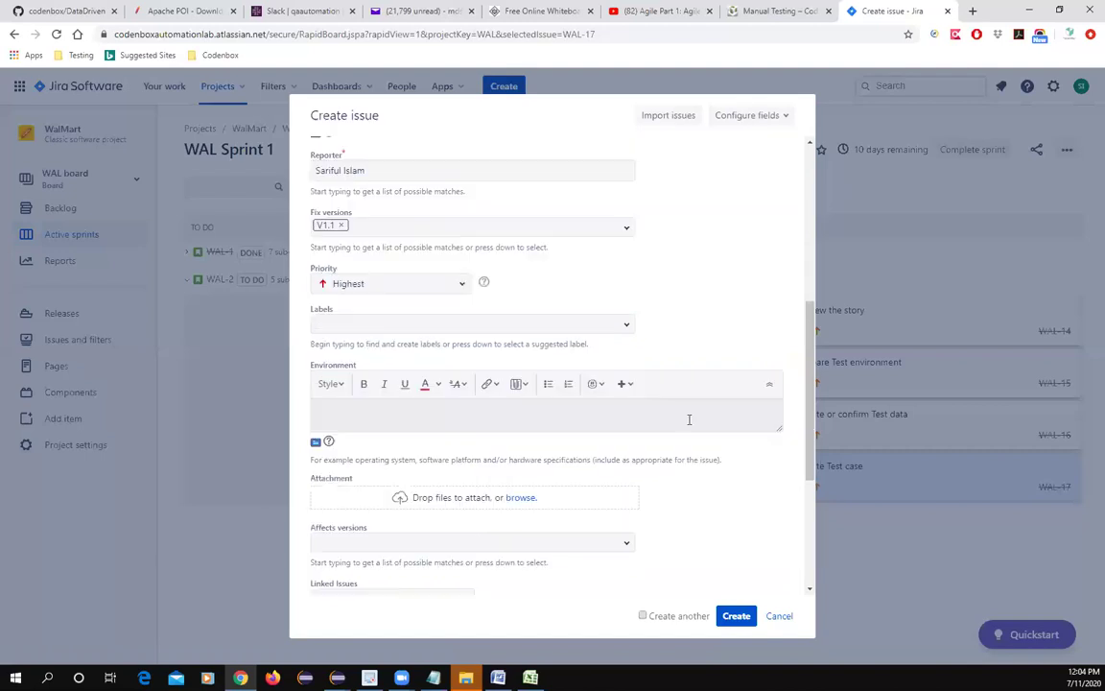
click(389, 418)
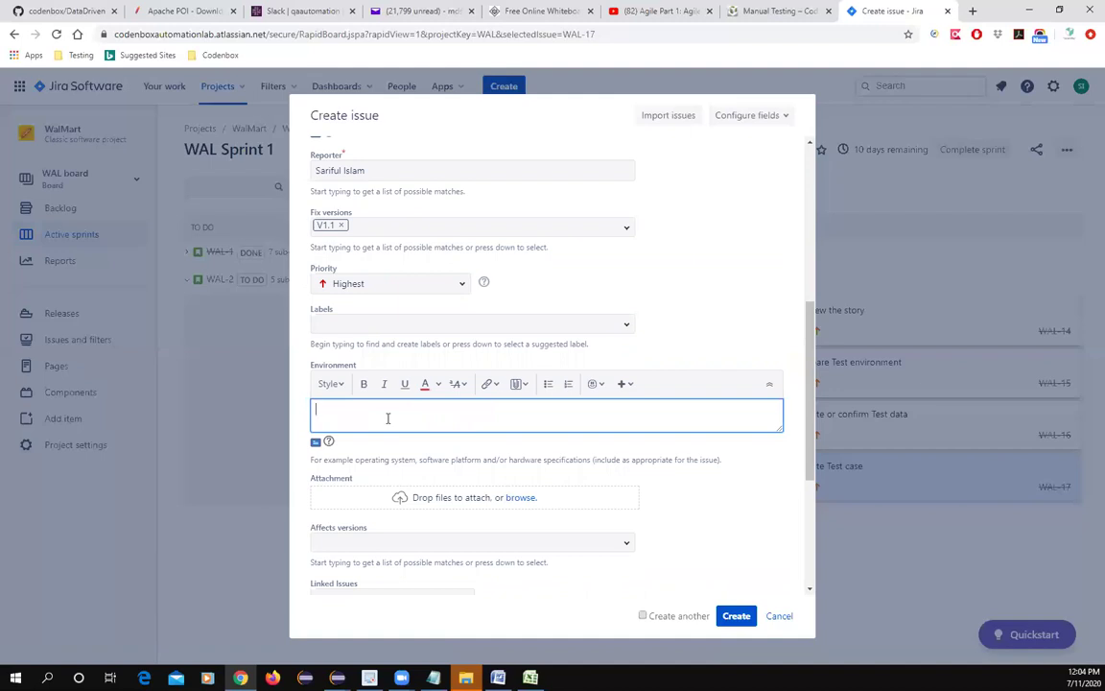
text(Windows OS 10, Mac OS 13.1)
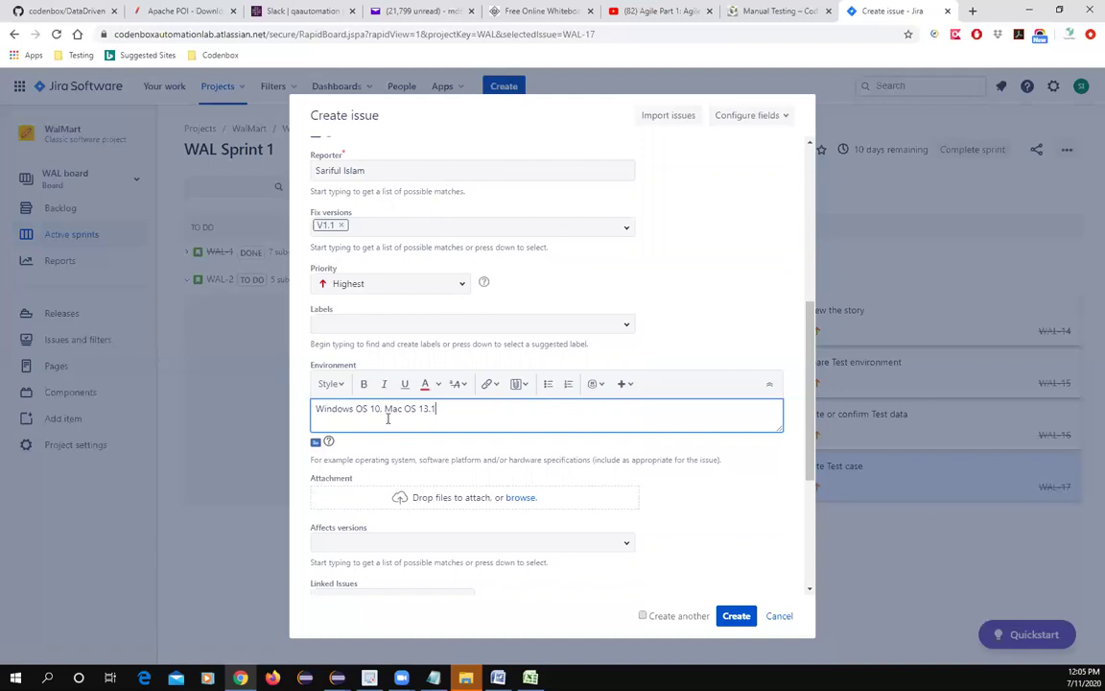
key(Return)
text(Chrome ,IE)
key(End)
Set the bug's affected version to V1.1
scroll(413, 443, down, 2)
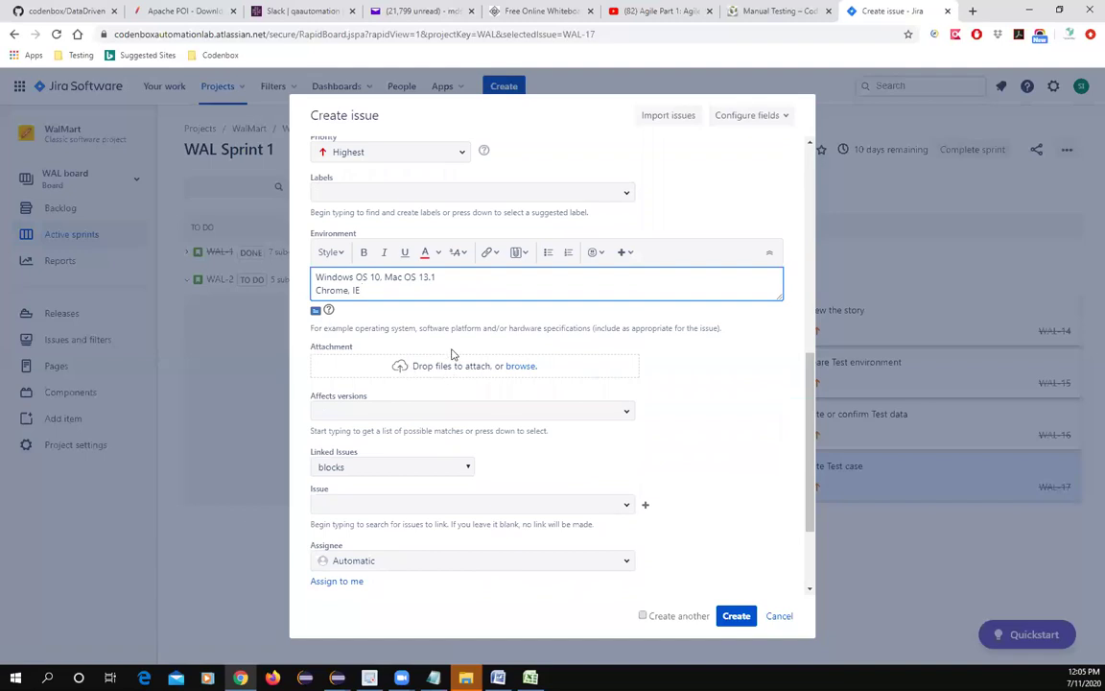
click(627, 412)
click(344, 470)
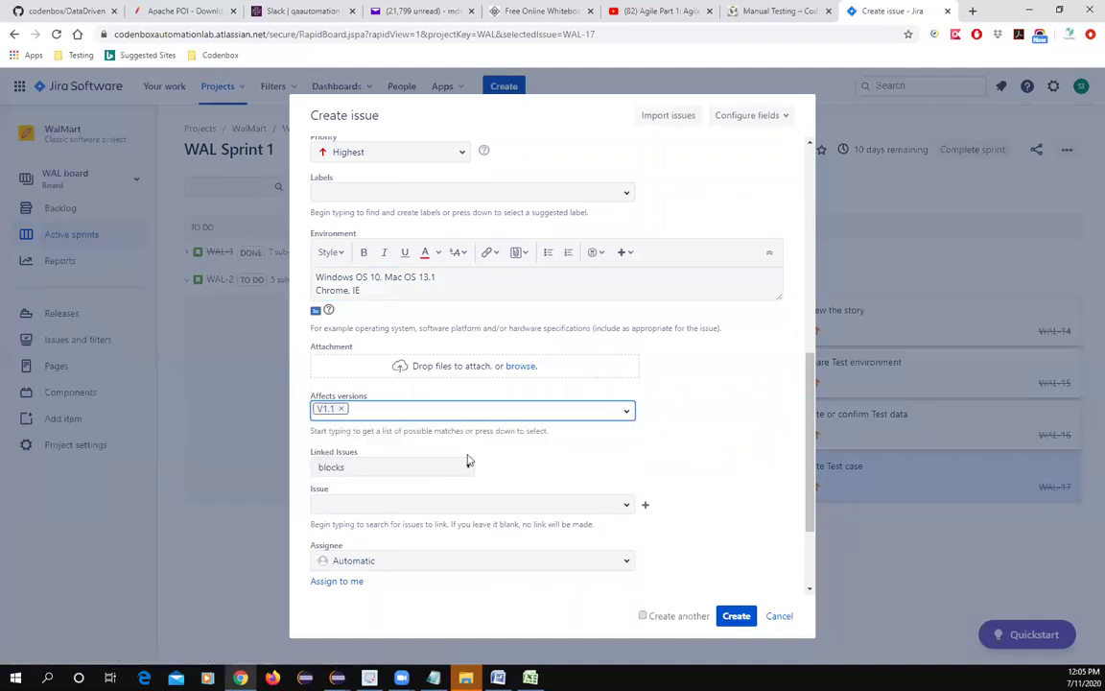
scroll(498, 454, down, 3)
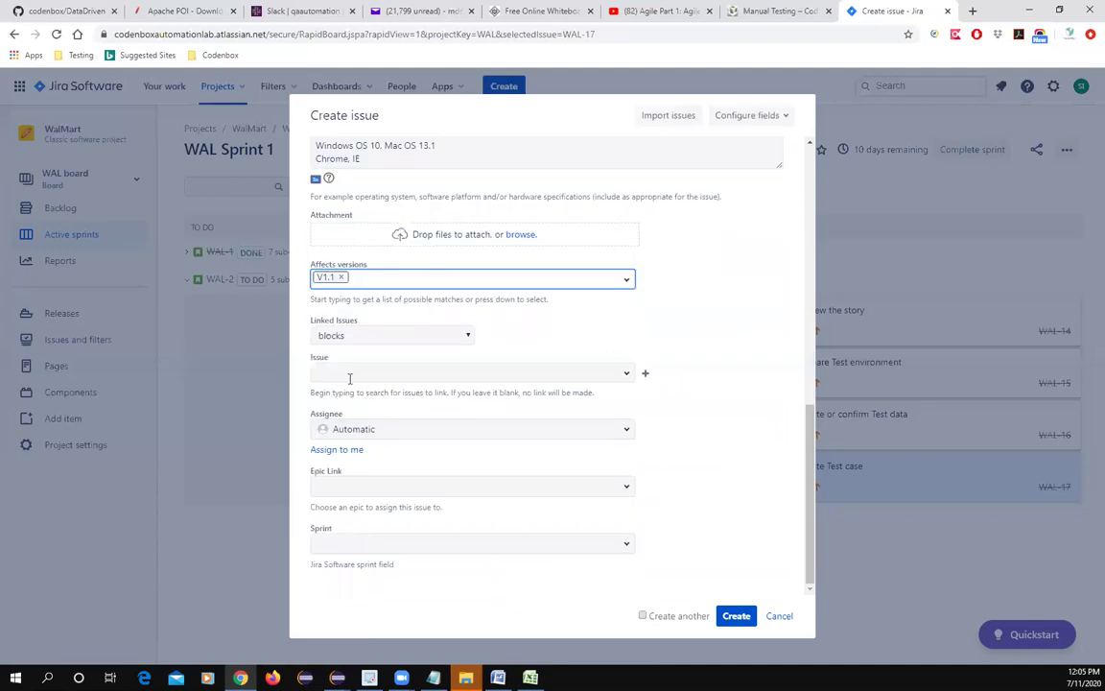
click(627, 376)
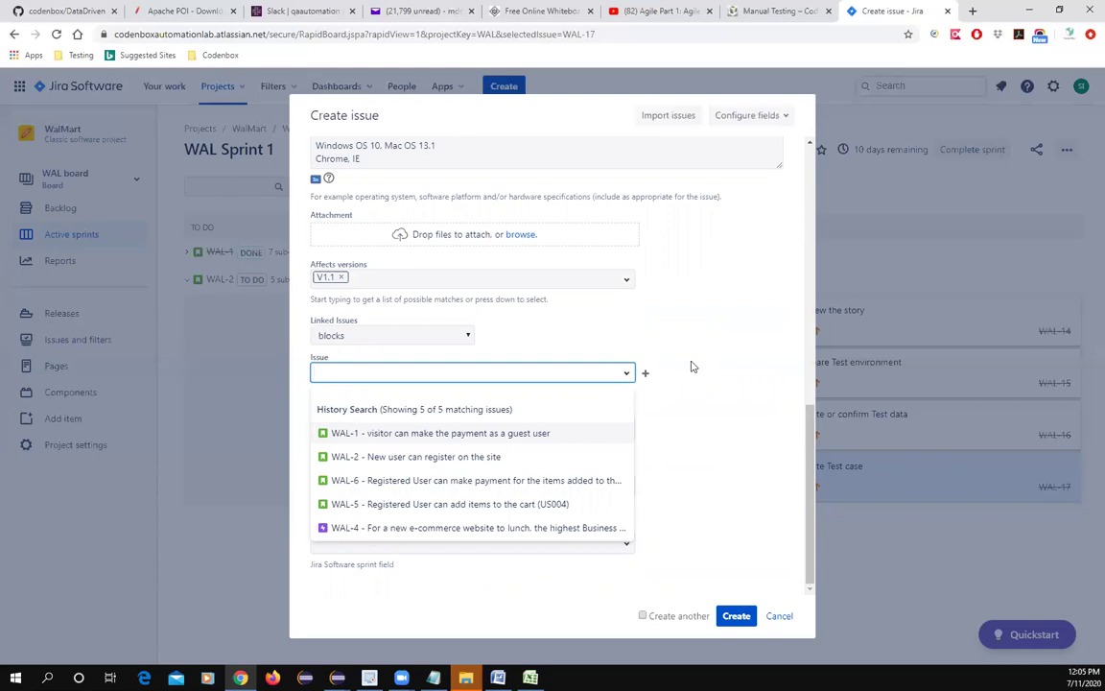
click(679, 419)
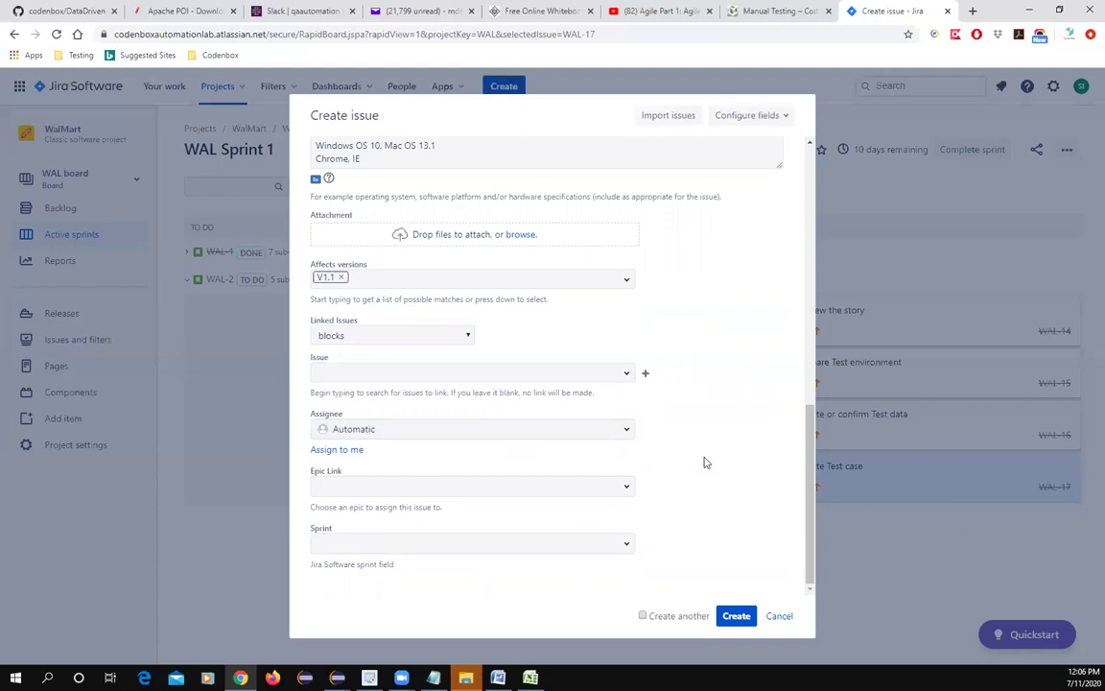
Link the bug to the epic WalMart_Epic_001 and place it in WAL Sprint 1
click(628, 490)
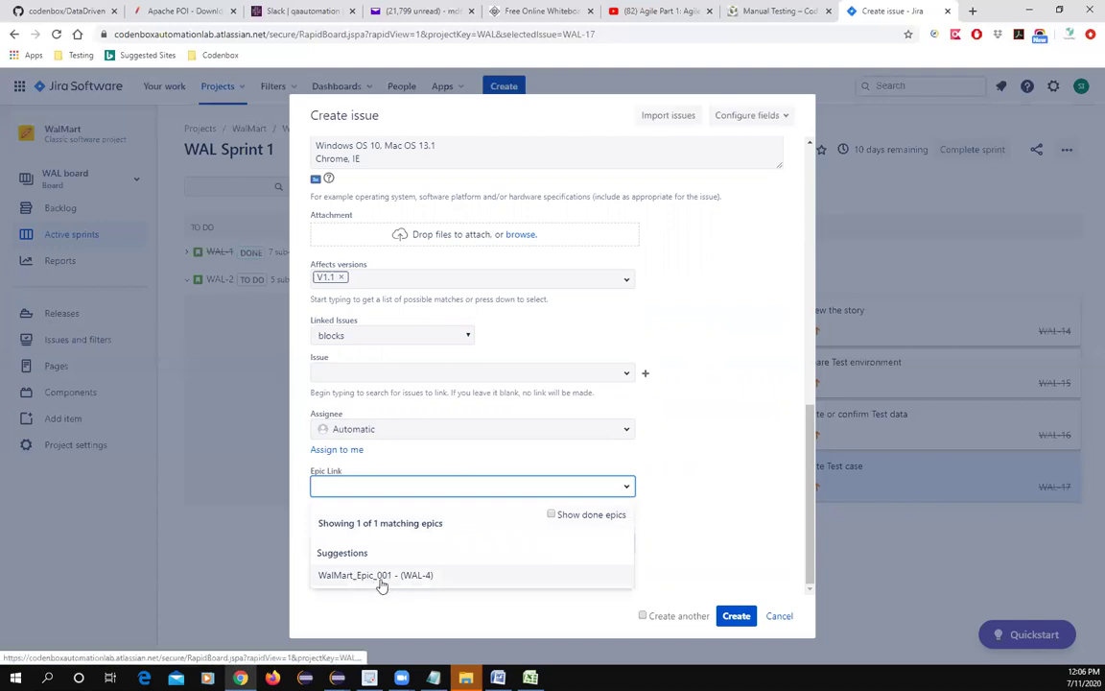
click(371, 577)
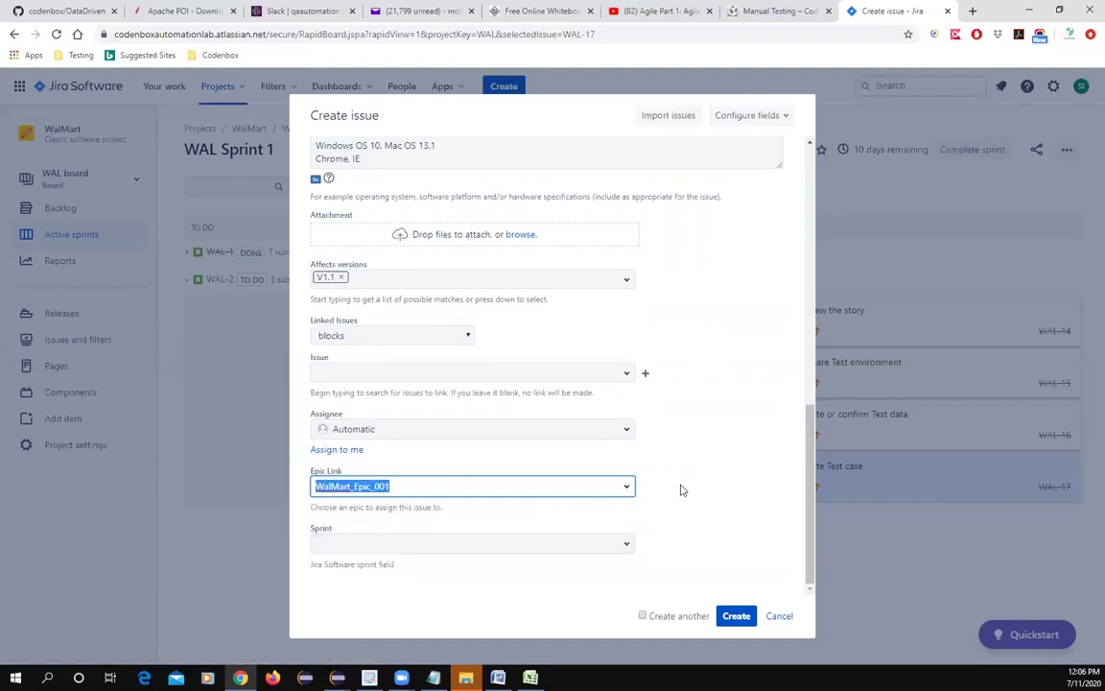
click(628, 555)
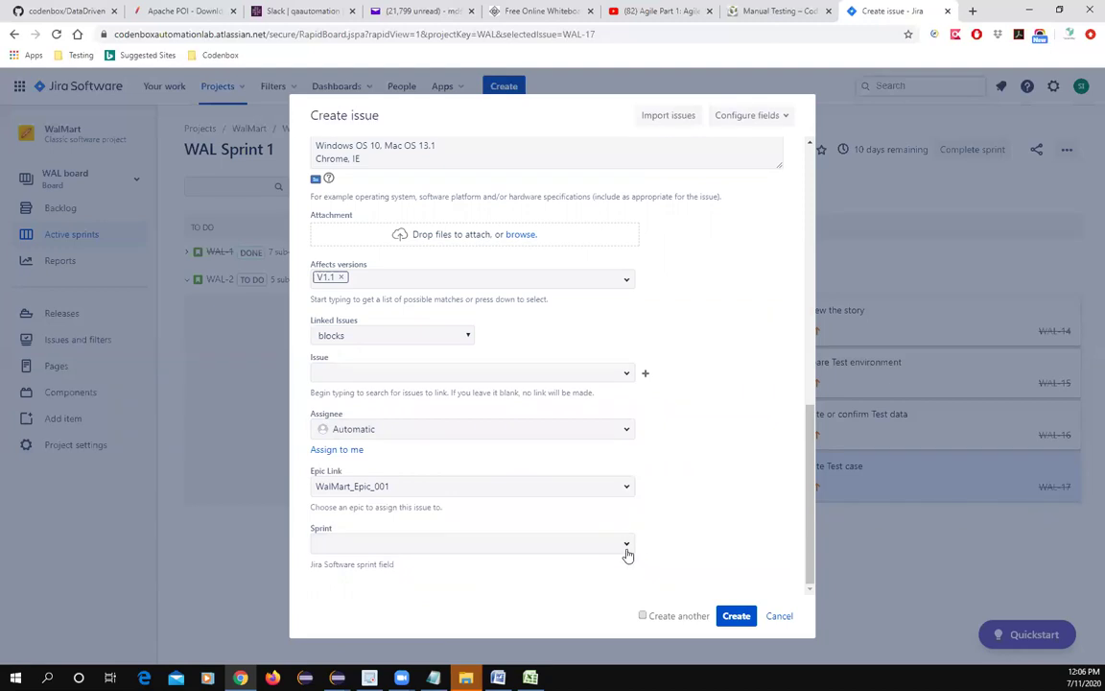
click(628, 555)
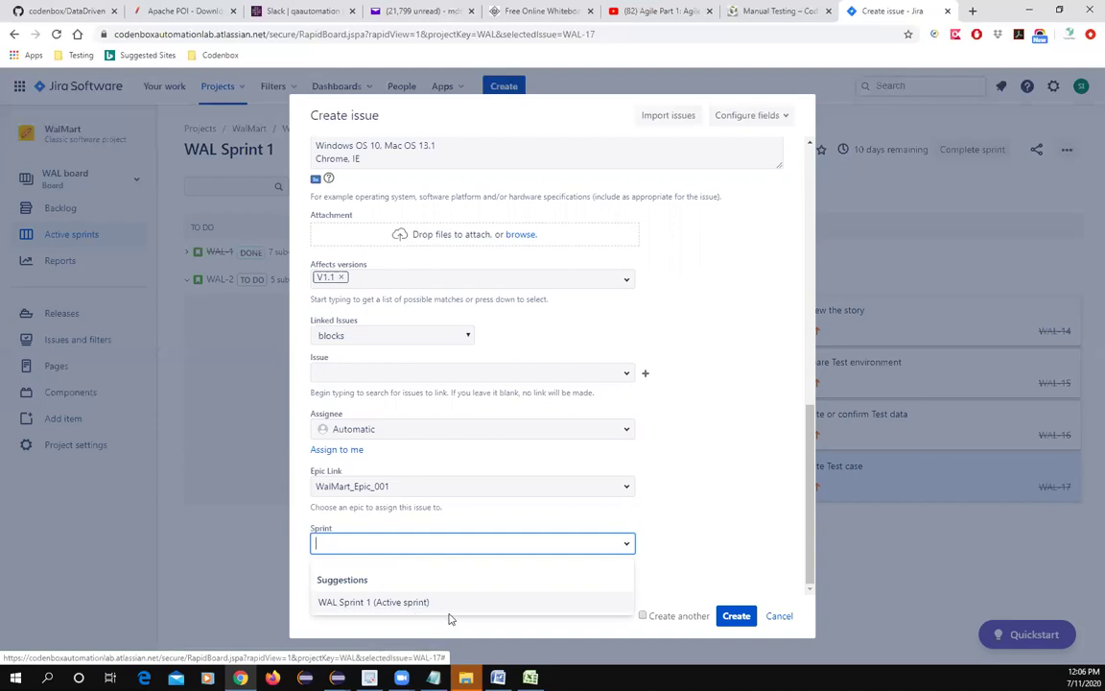
click(715, 528)
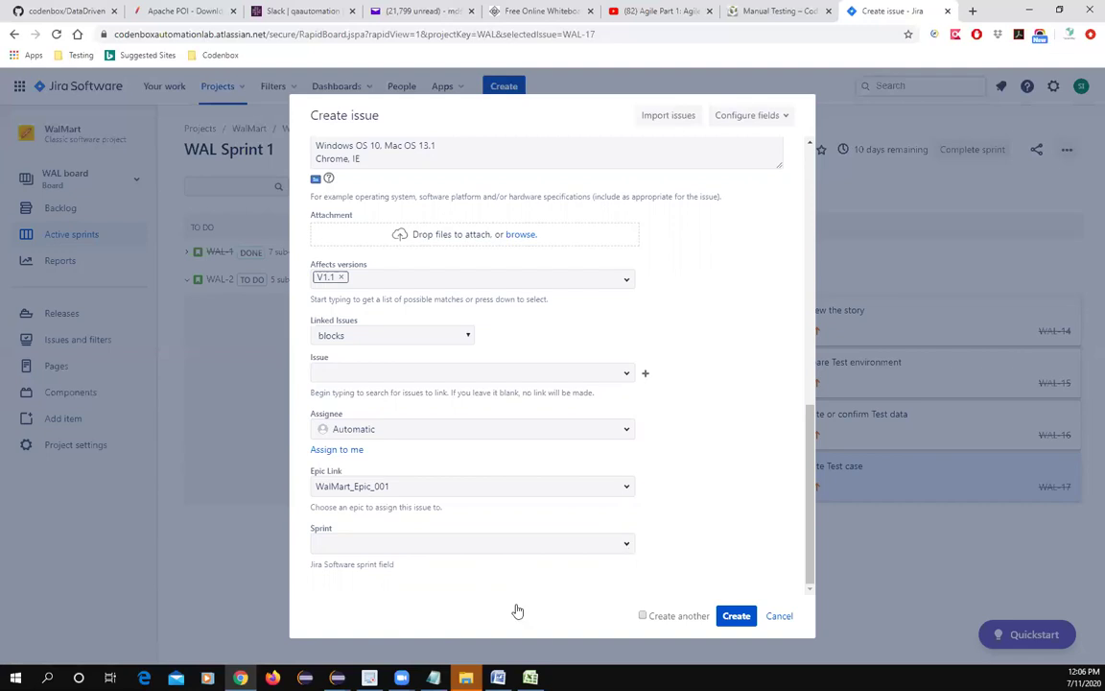
click(388, 545)
click(370, 604)
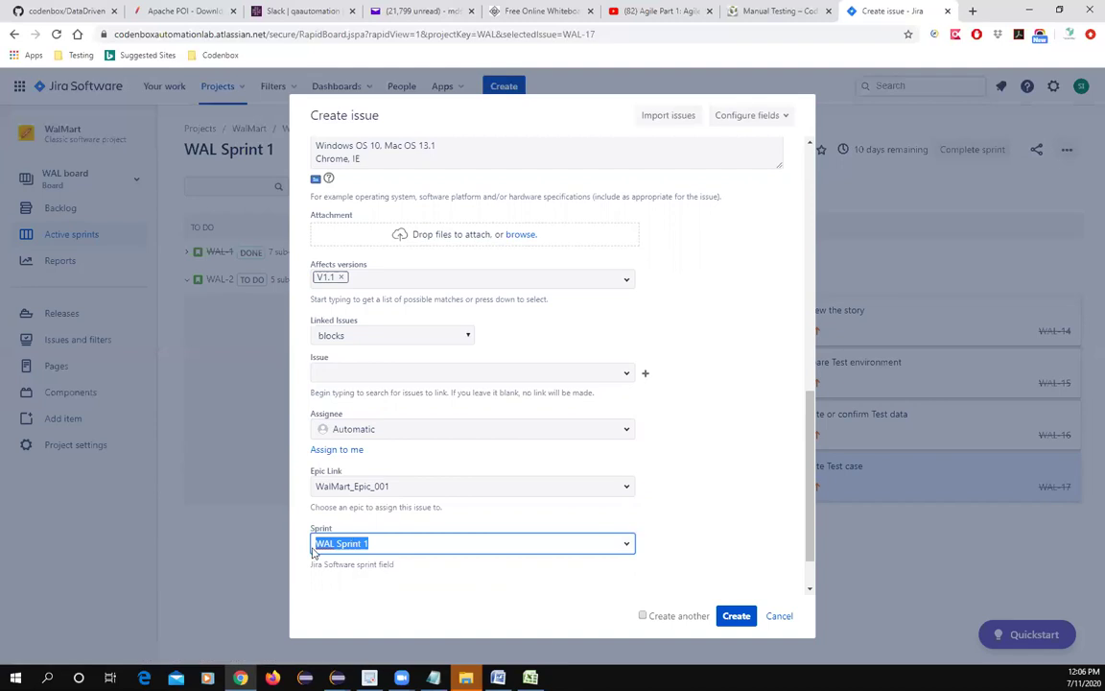
Create the Visa payment bug and assign it to the team member with the purple M avatar
click(733, 622)
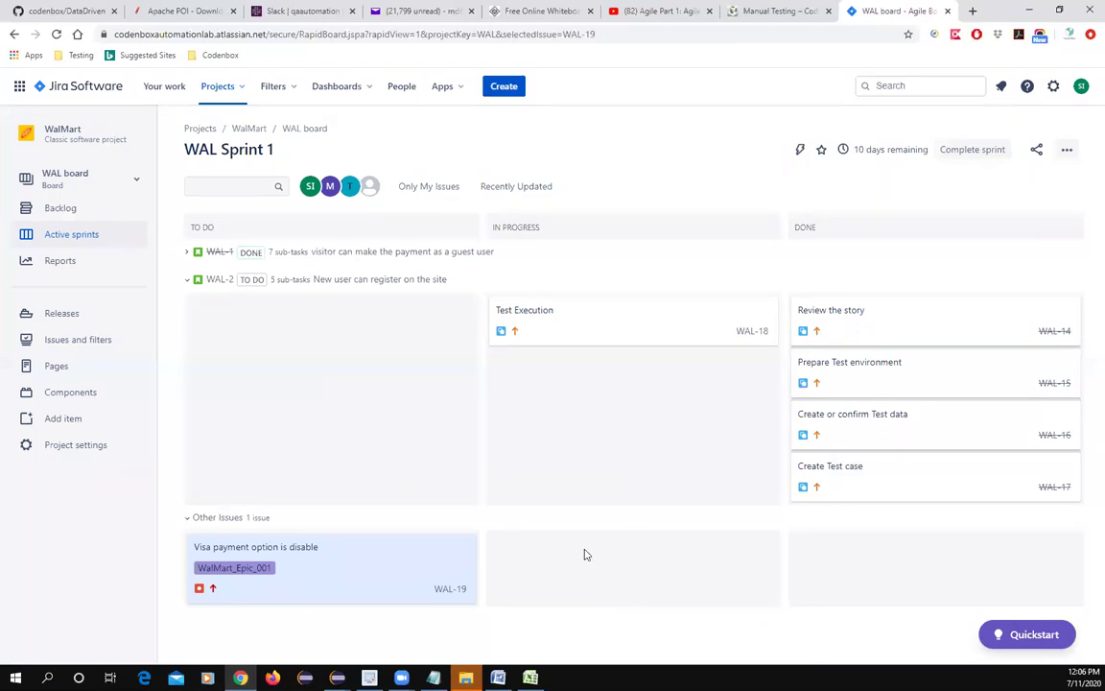
click(343, 572)
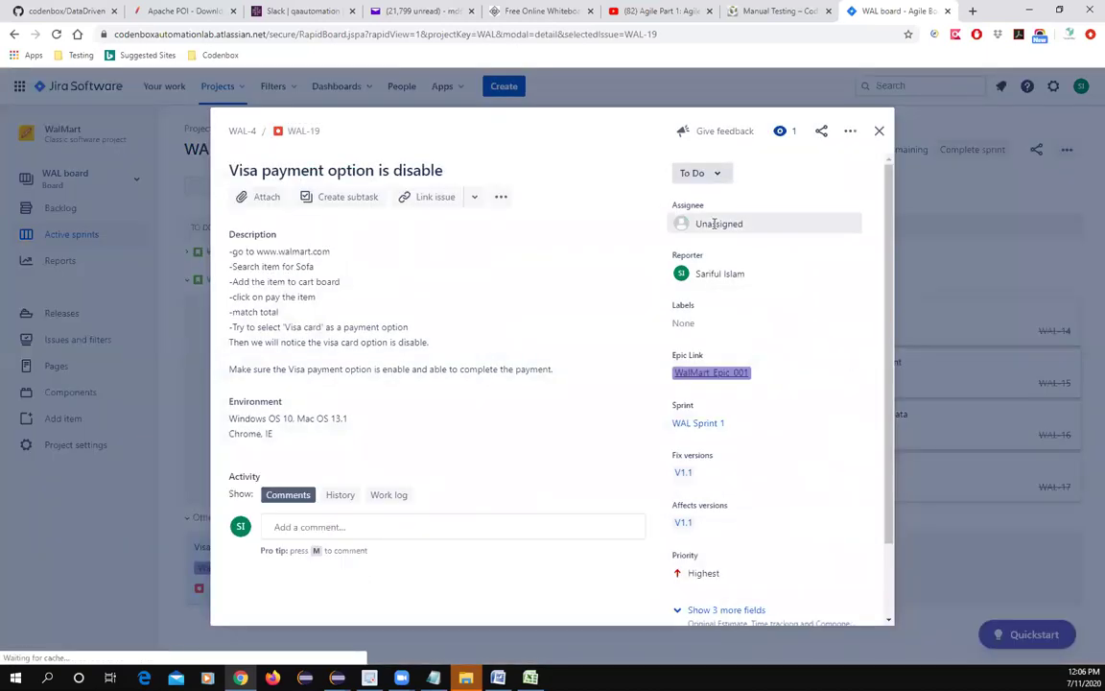
click(718, 223)
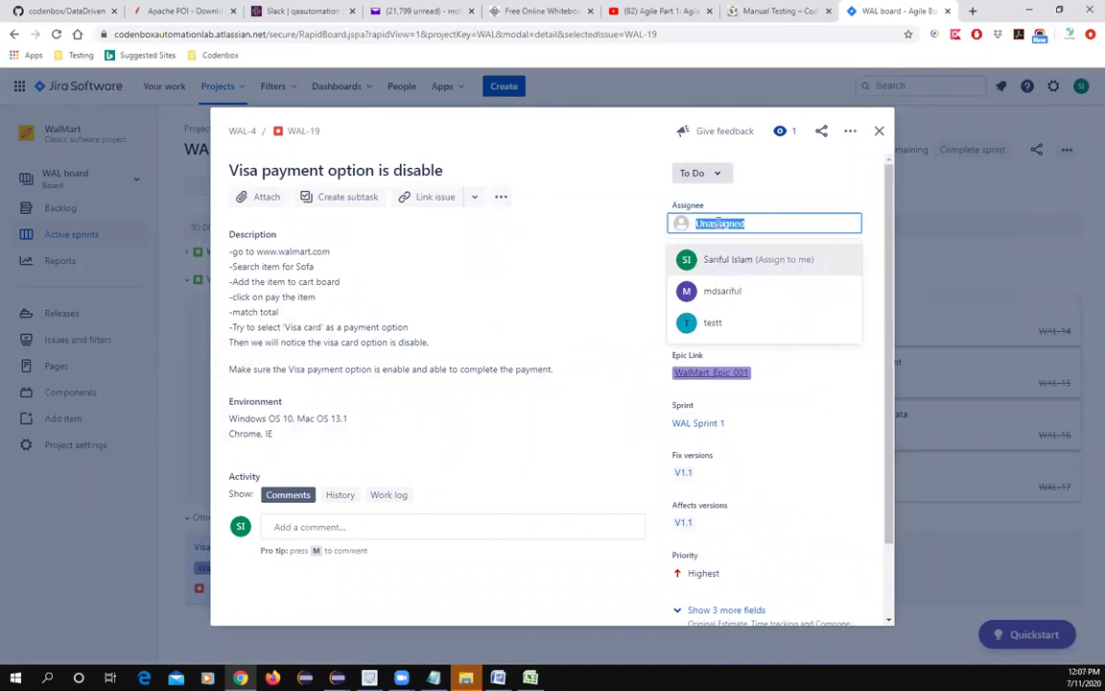
click(732, 292)
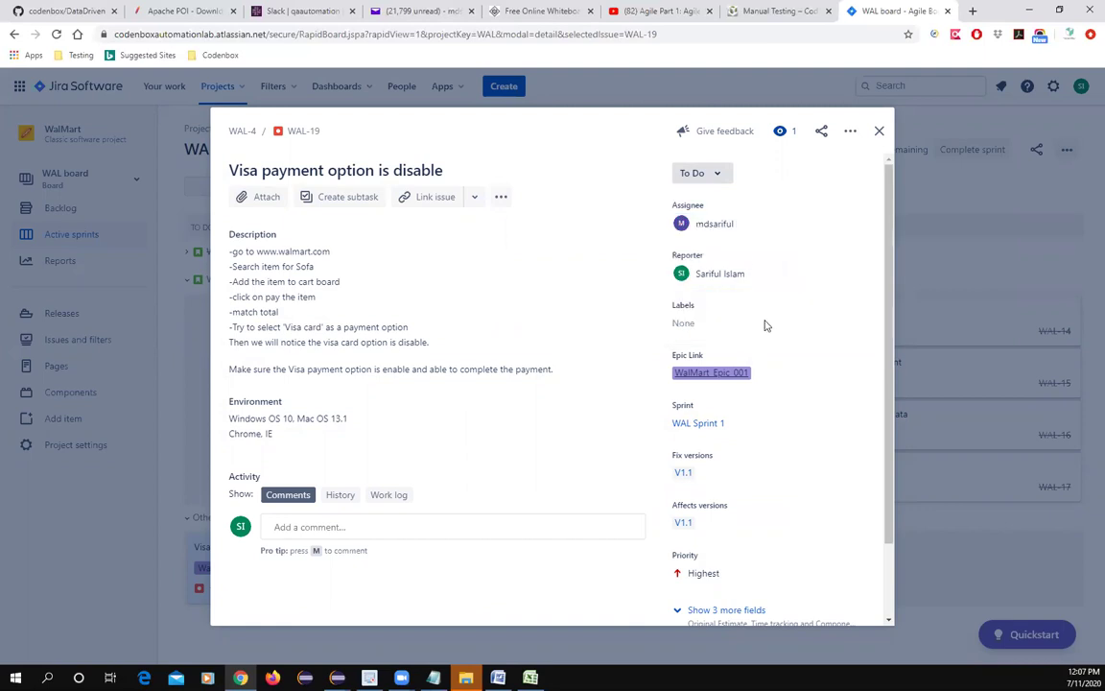
click(881, 133)
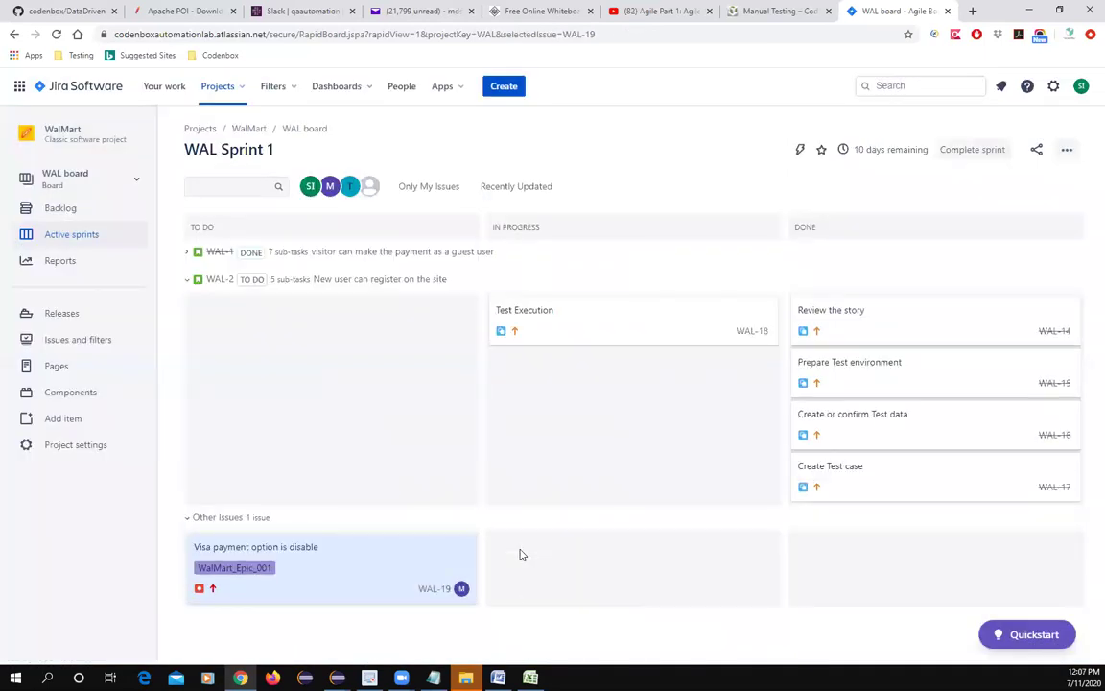
Open the Visa payment bug's details and add a subtask named "reproduce the bug"
click(347, 582)
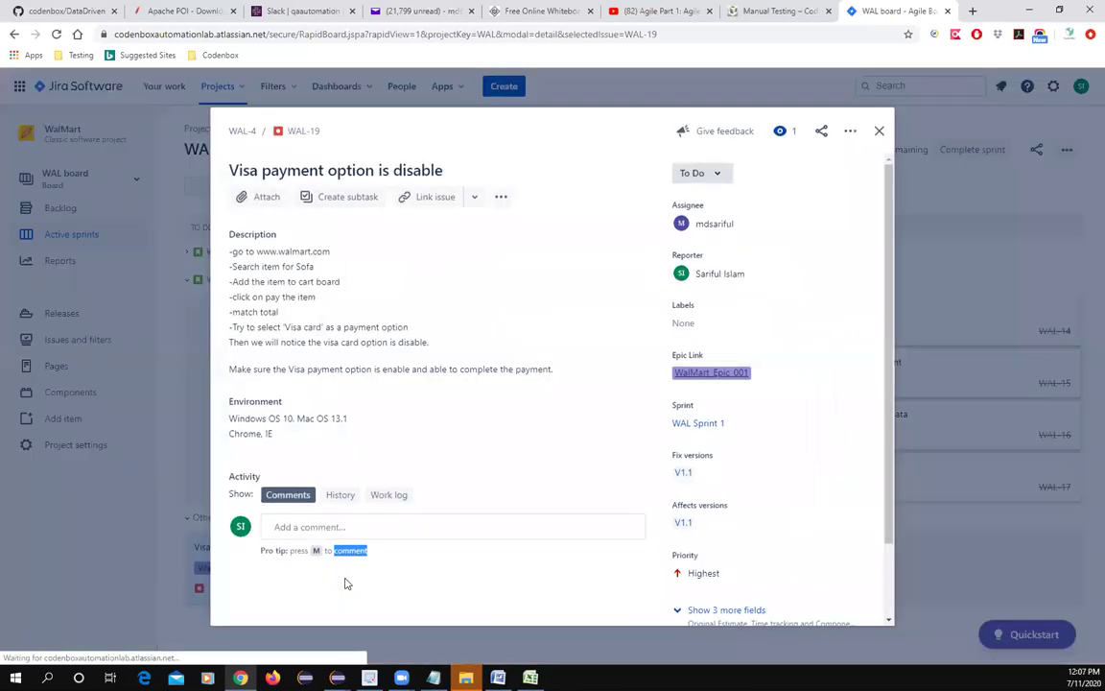
click(338, 198)
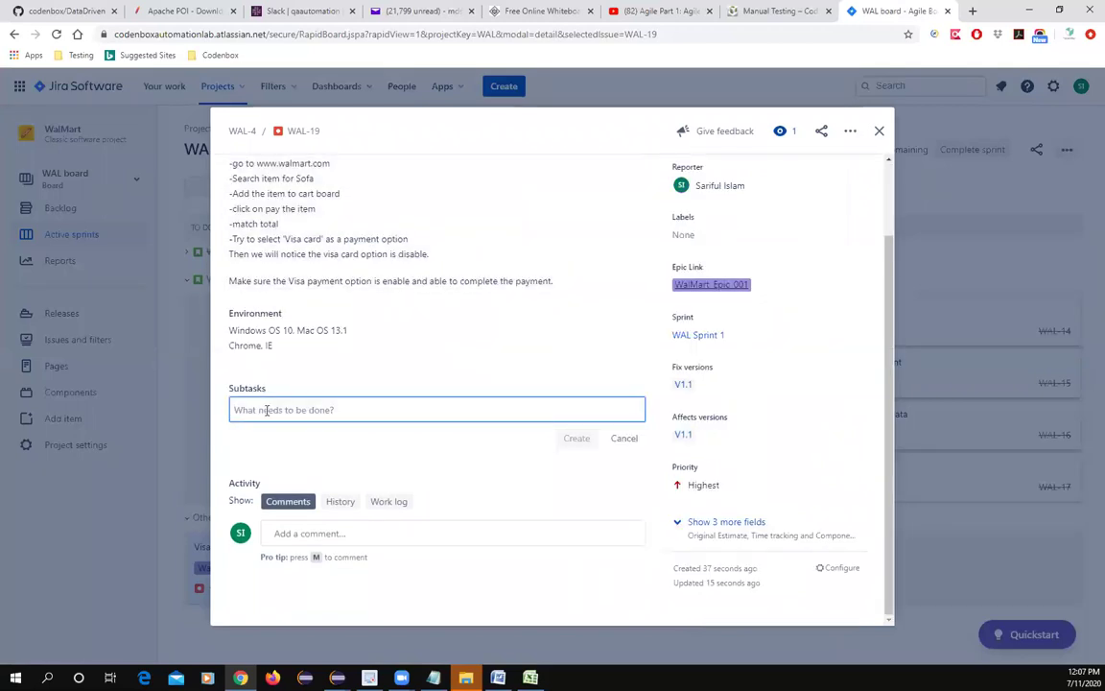
text(Verify the)
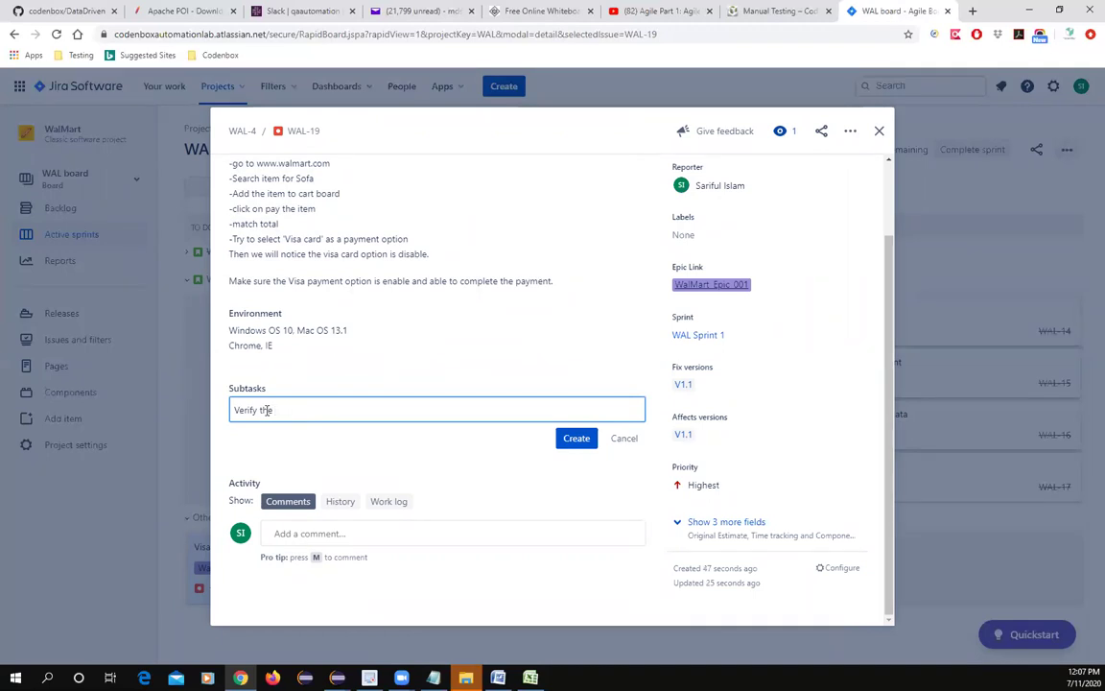
key(BackSpace)
key(BackSpace)
key(BackSpace)
key(BackSpace)
text(reproduce the)
key(BackSpace)
key(BackSpace)
key(BackSpace)
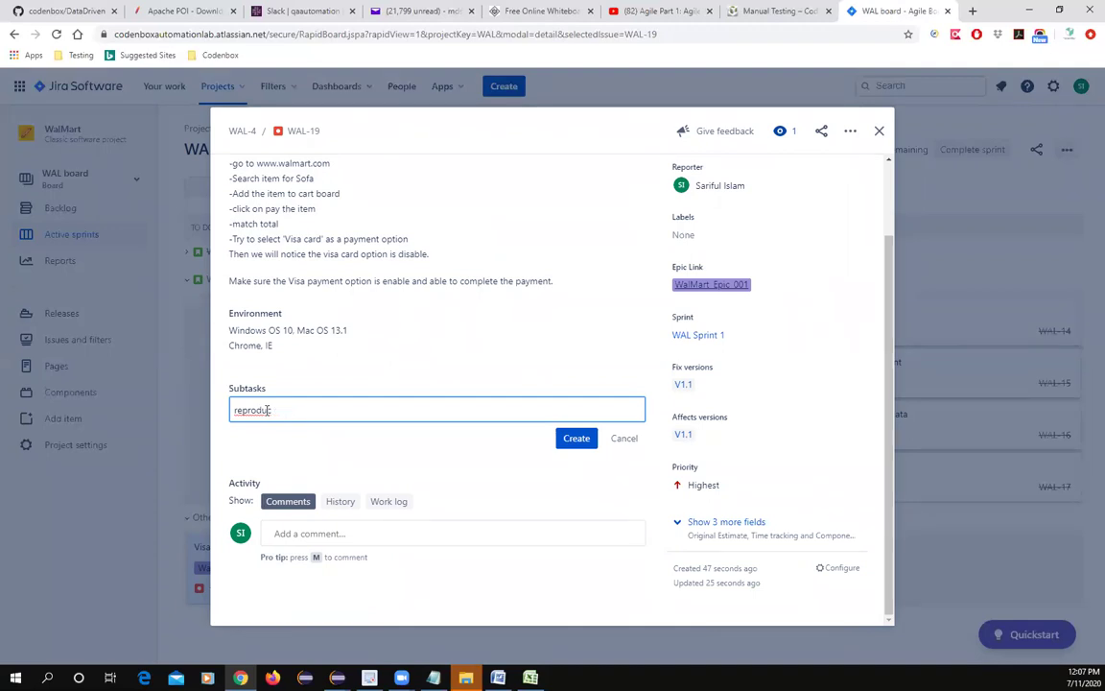
text(the )
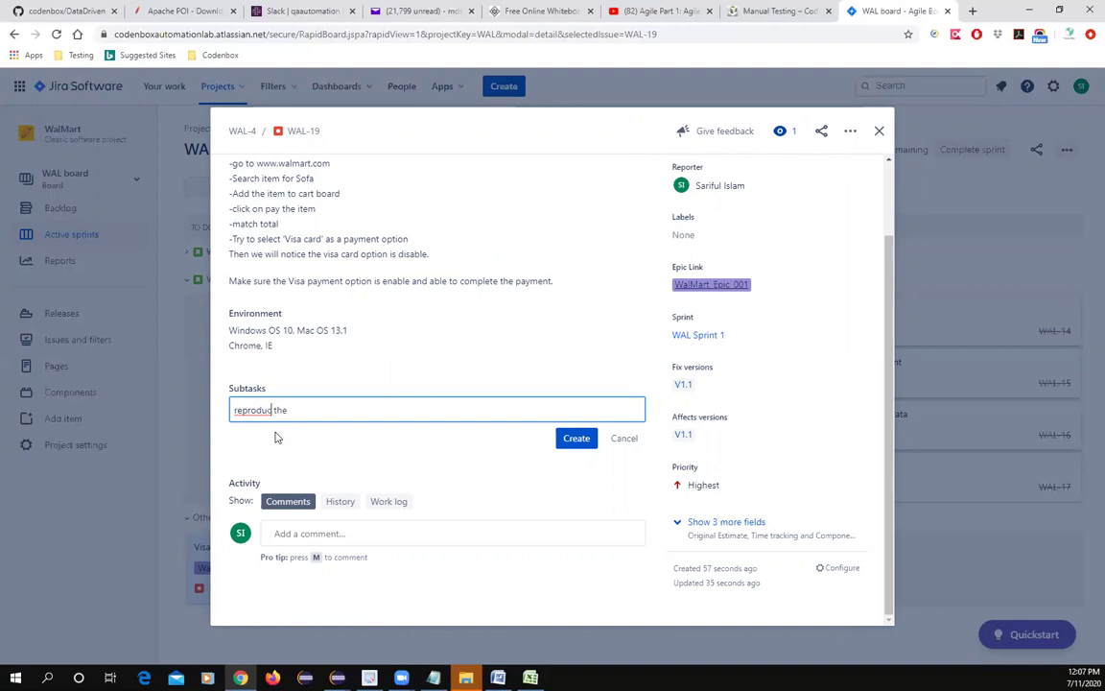
text(e)
click(575, 439)
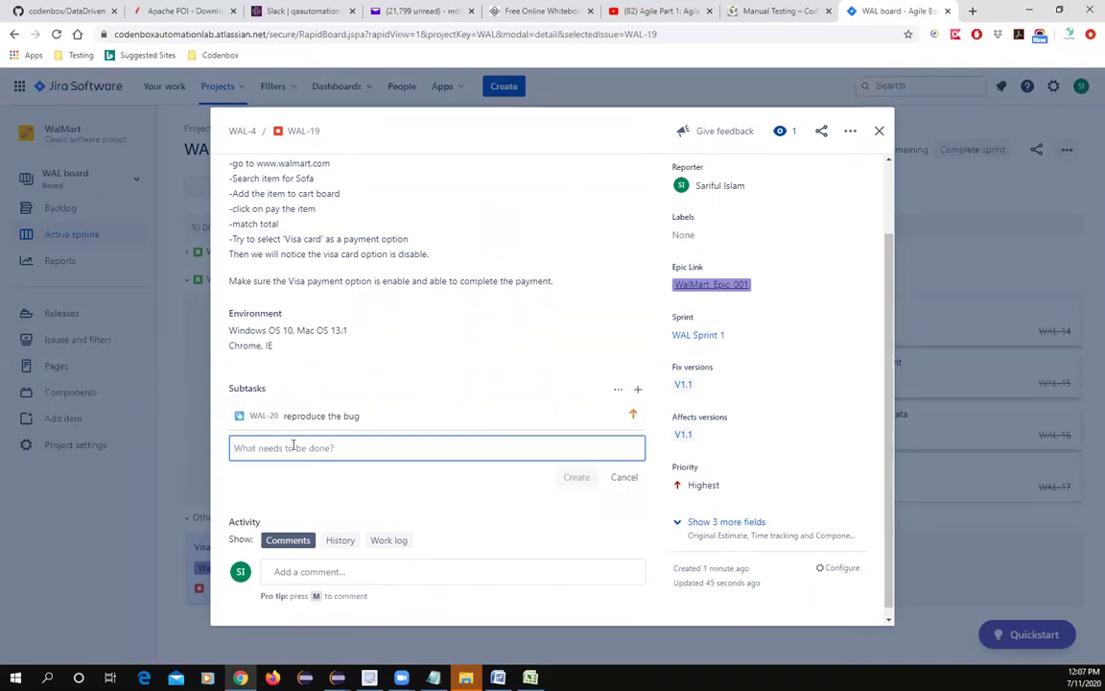
Add the subtasks "re-code" and "Fix the bug & unit test" to the Visa payment bug
text(re)
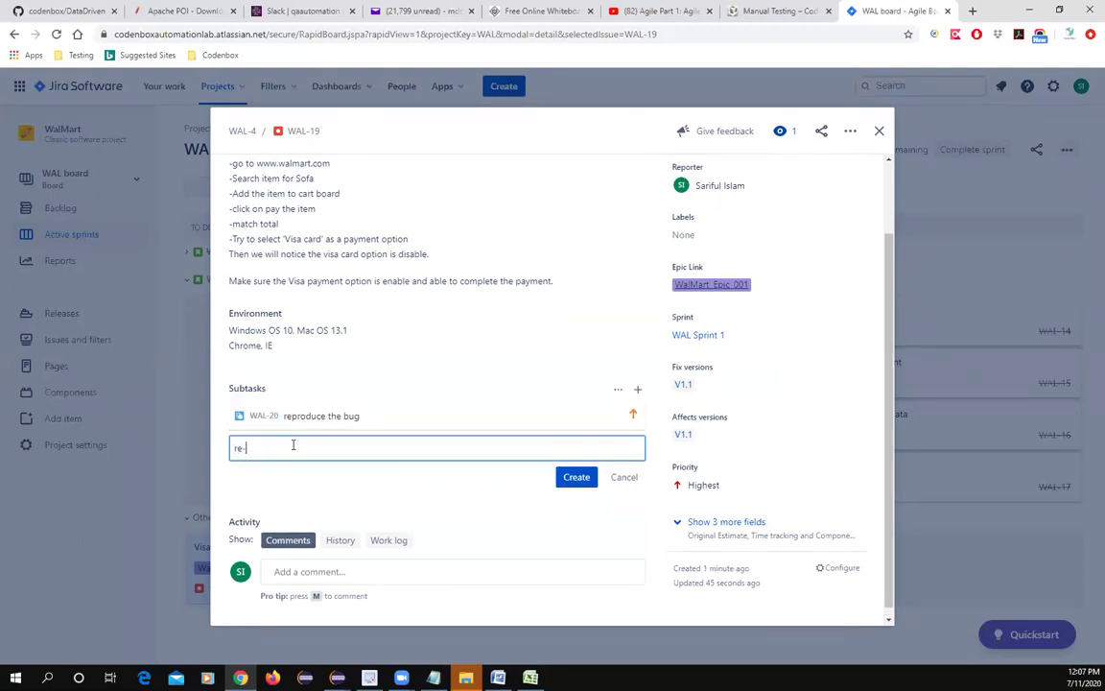
text(-code)
click(577, 477)
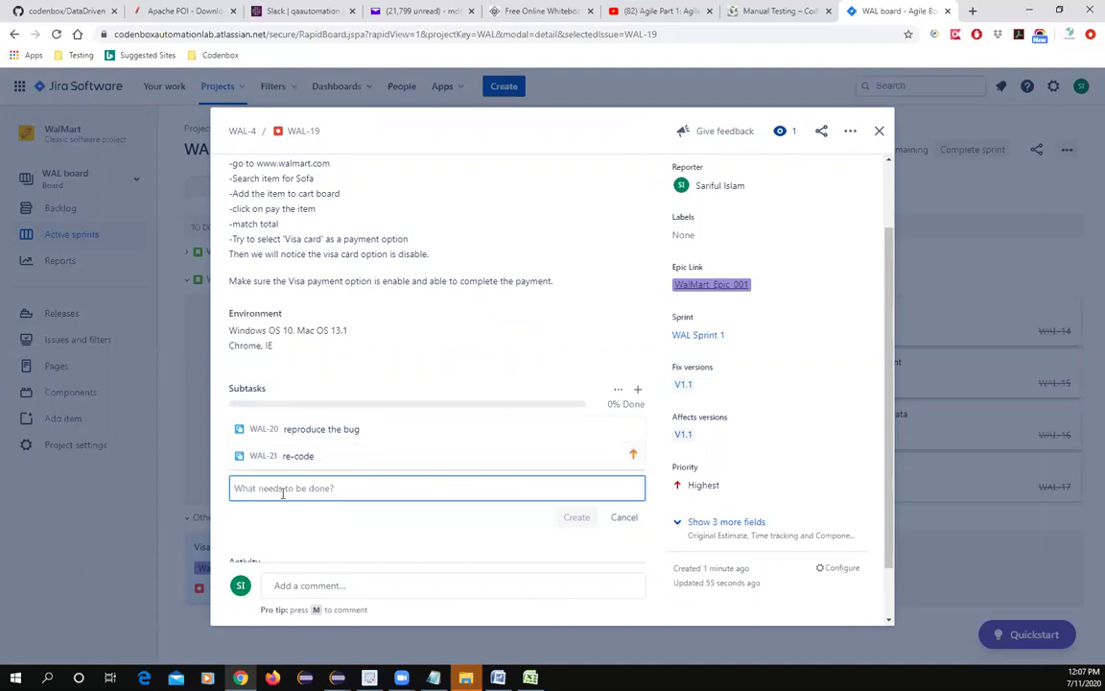
text(Fix the)
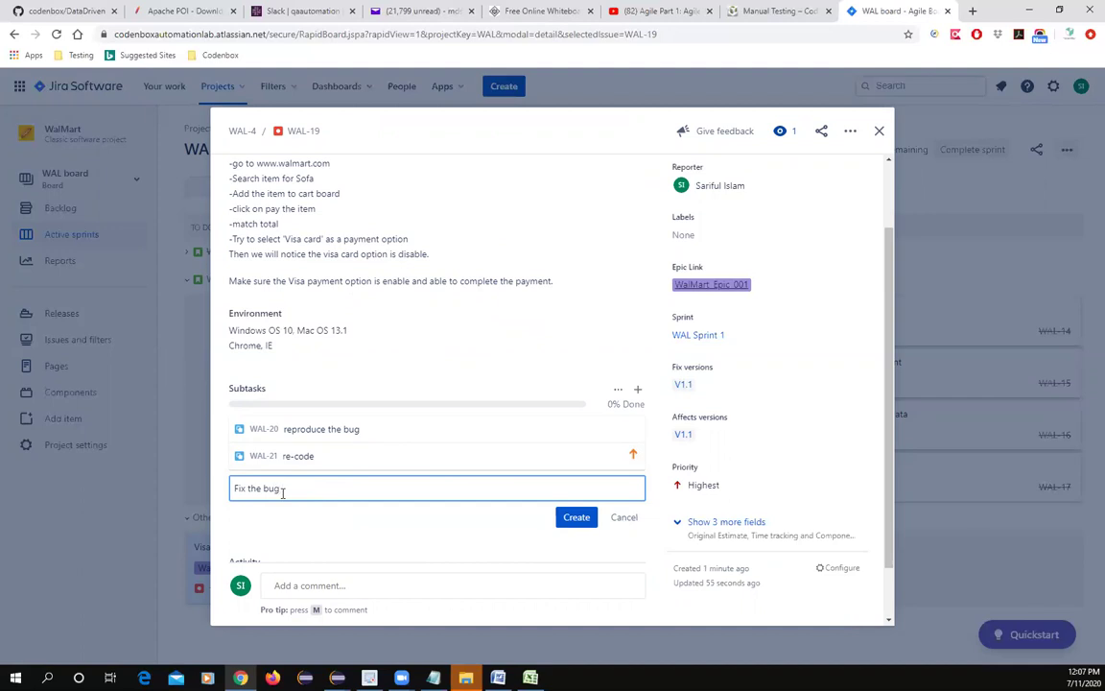
text(bug & unit test)
click(575, 516)
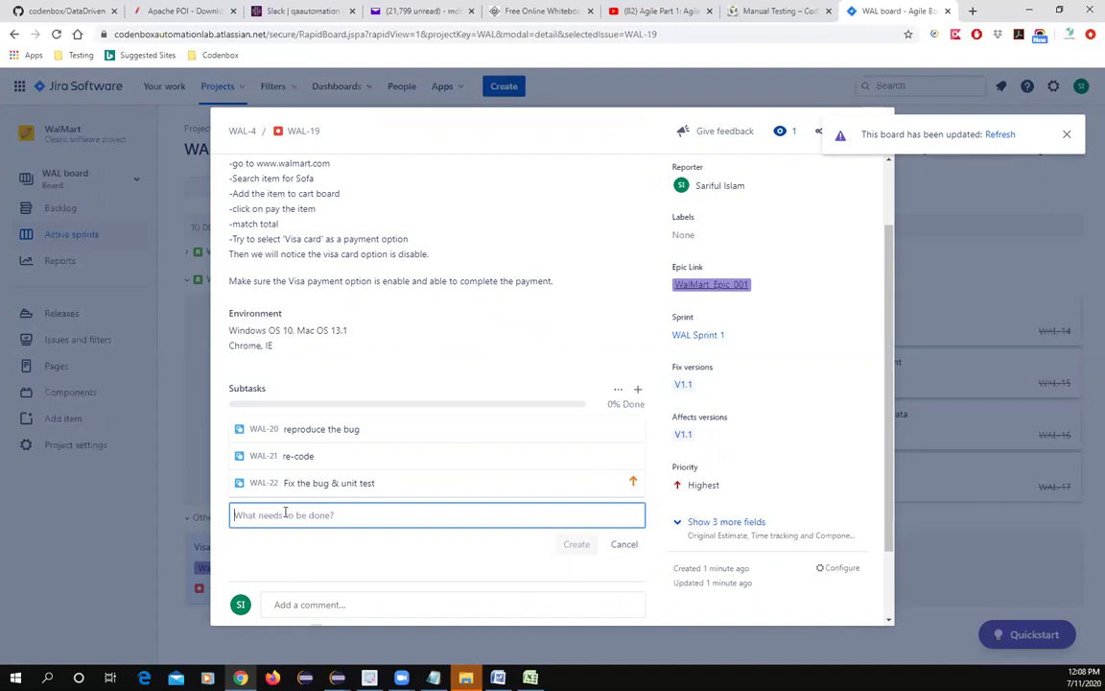
Add a "Re-test" subtask to the Visa payment bug and close the bug's details
text(Re)
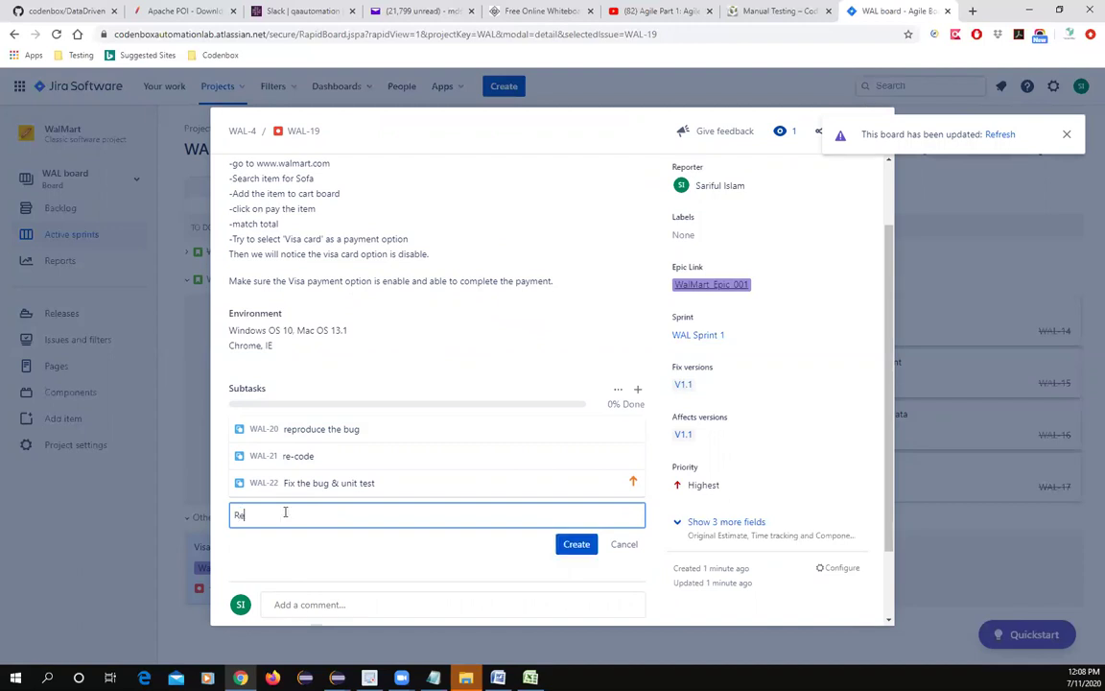
text(-test)
click(575, 544)
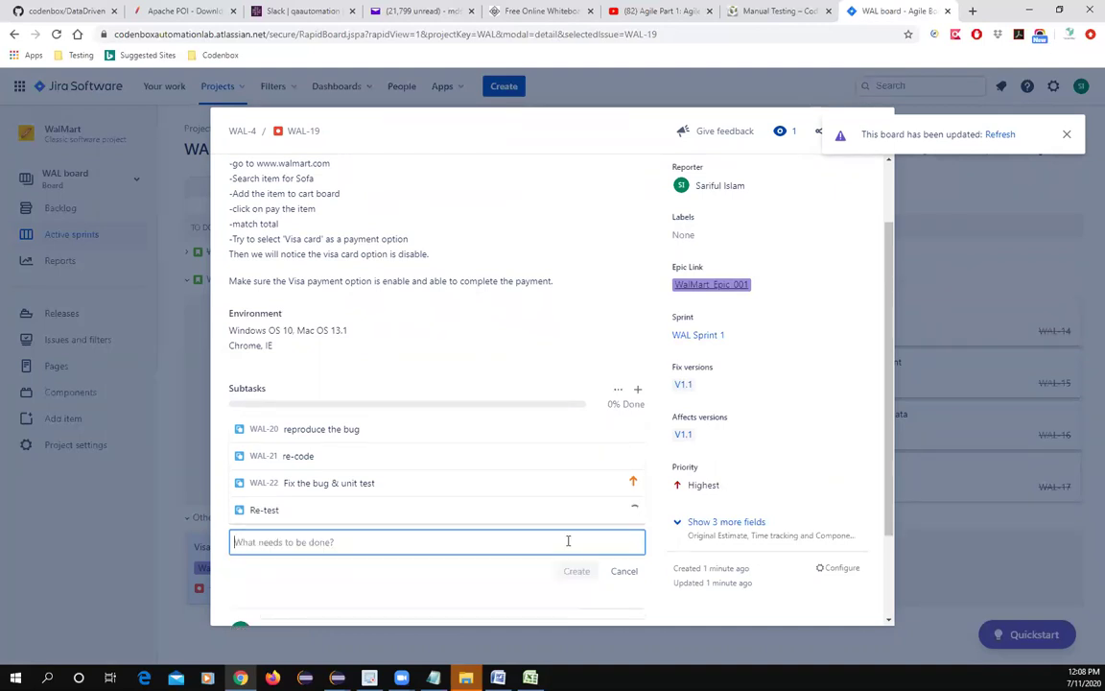
click(1066, 135)
click(878, 130)
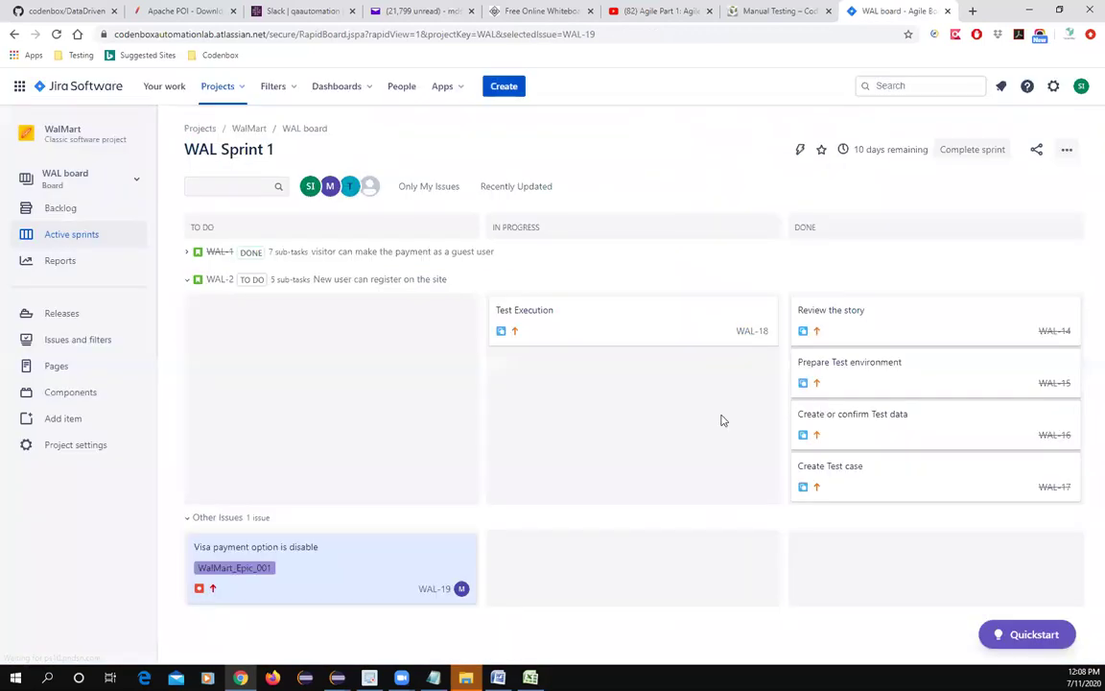
Move the Test Execution subtask of WAL-2 to Done and update the parent story to match
scroll(537, 518, down, 2)
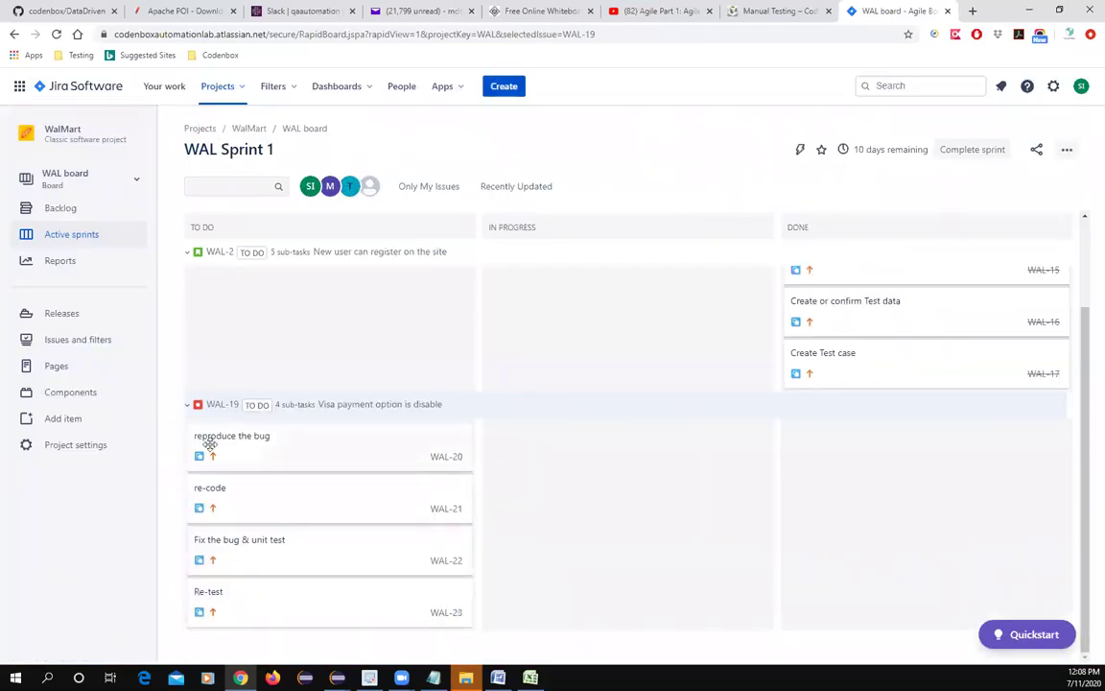
scroll(524, 550, up, 2)
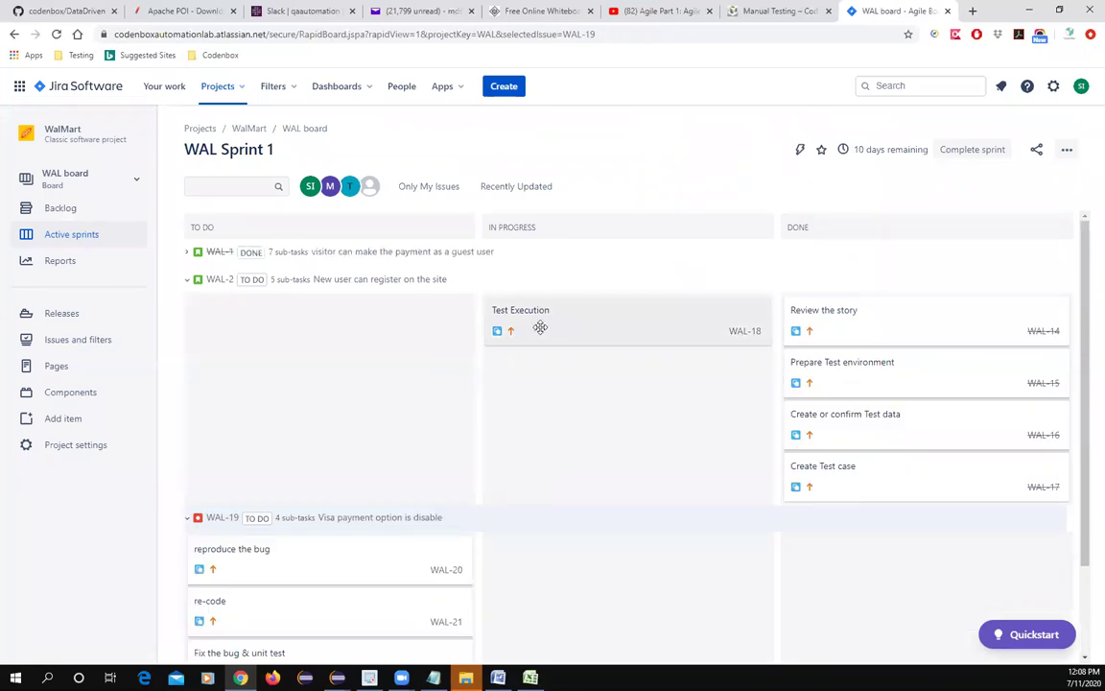
drag(600, 328, 845, 403)
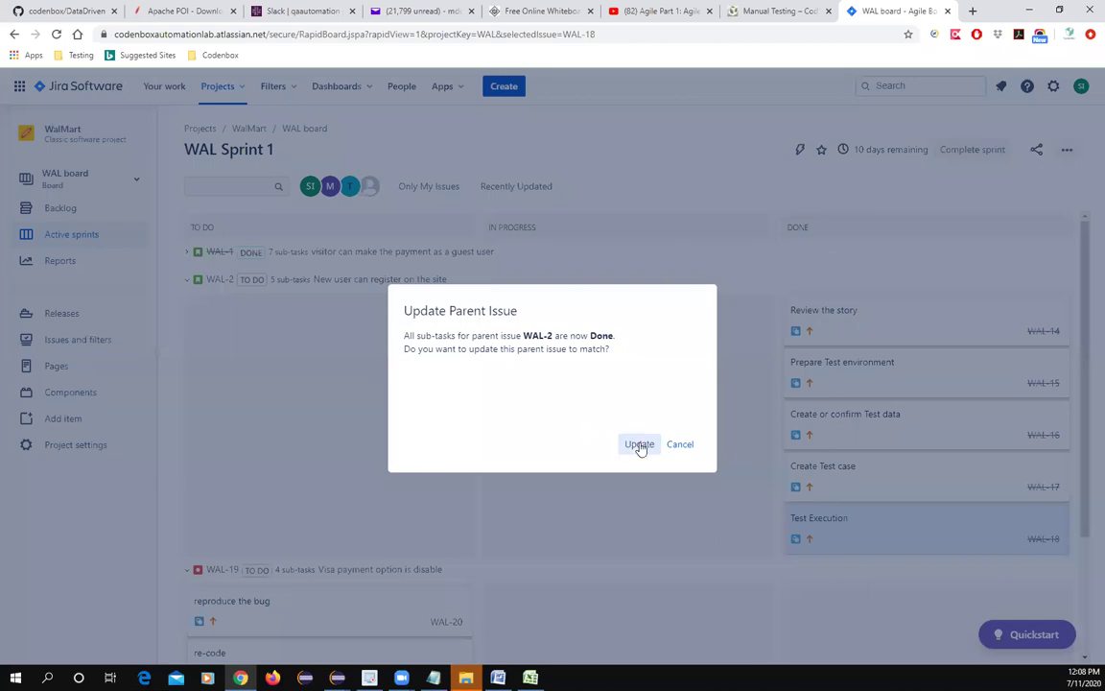
click(638, 445)
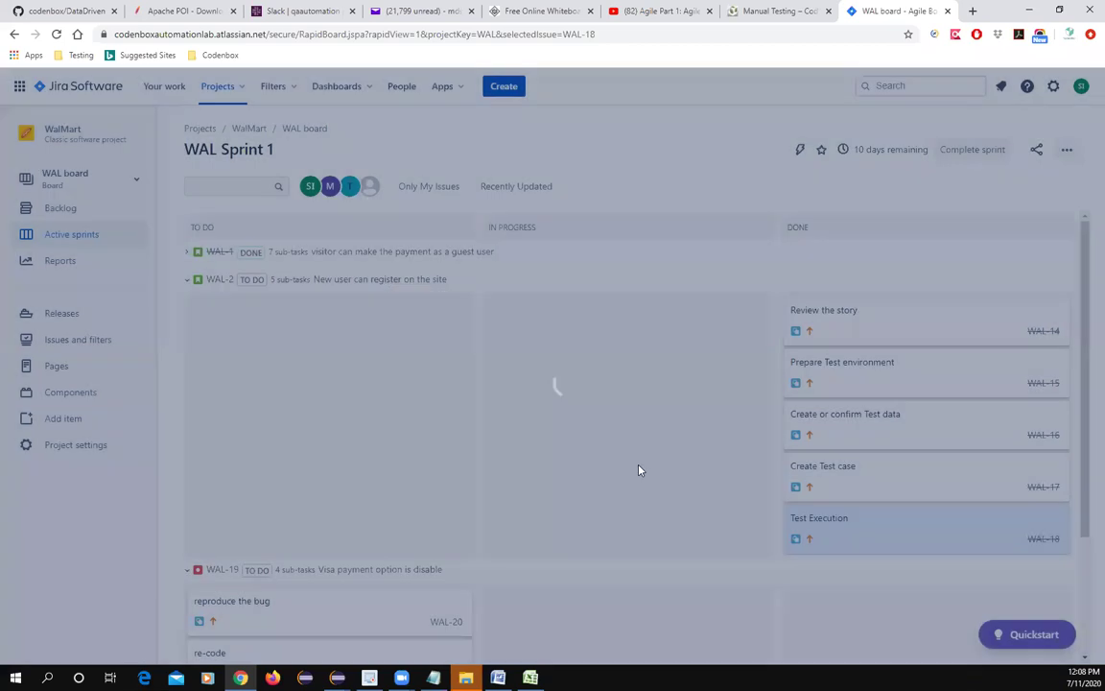
Move the Visa payment bug's four subtasks from To Do to In Progress
scroll(579, 488, down, 2)
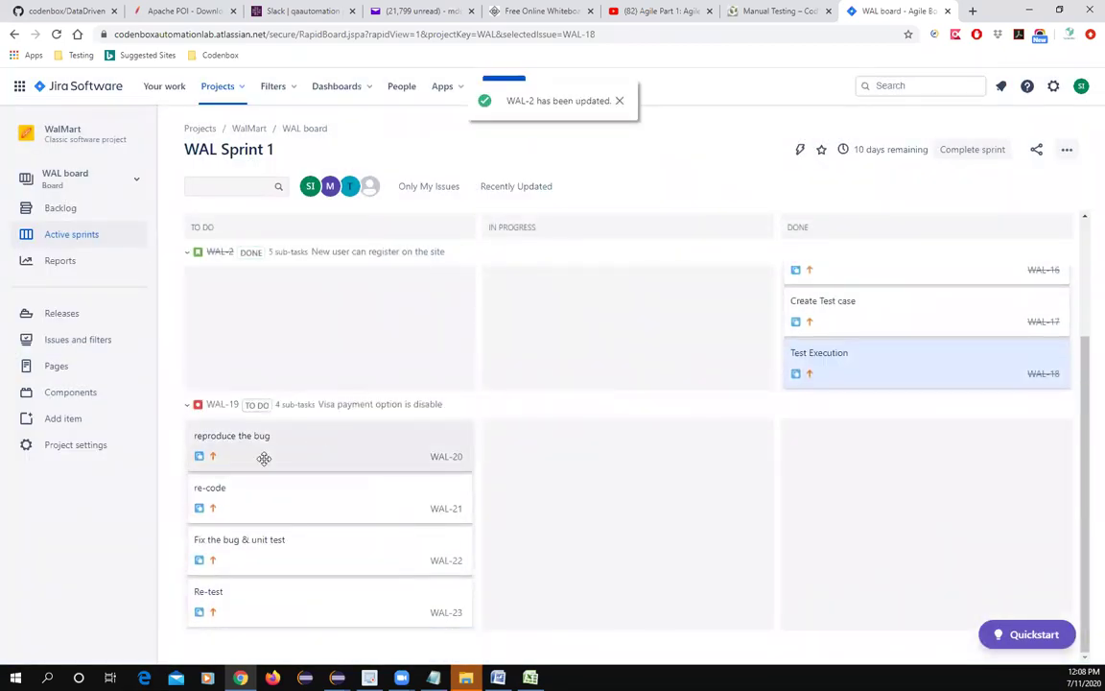
drag(269, 444, 518, 552)
drag(311, 555, 633, 534)
drag(299, 535, 631, 584)
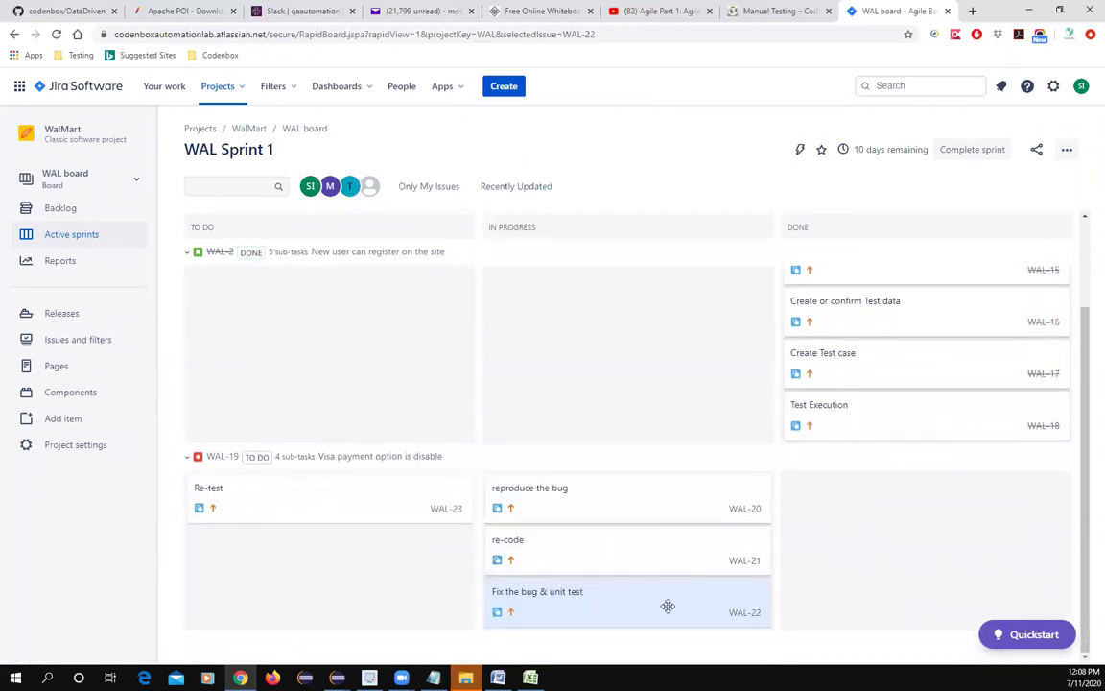
drag(293, 498, 582, 596)
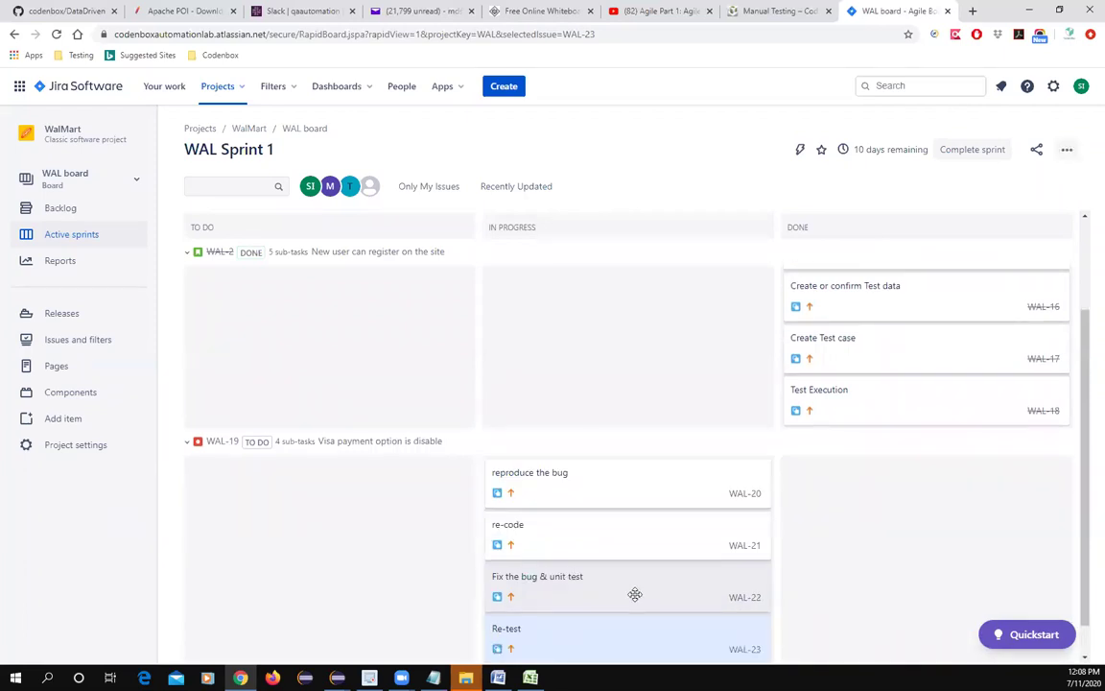
Move the Visa payment bug's four subtasks to Done and update the parent bug WAL-19 to match
drag(552, 456, 864, 531)
drag(679, 552, 864, 579)
drag(661, 607, 912, 576)
drag(634, 538, 908, 566)
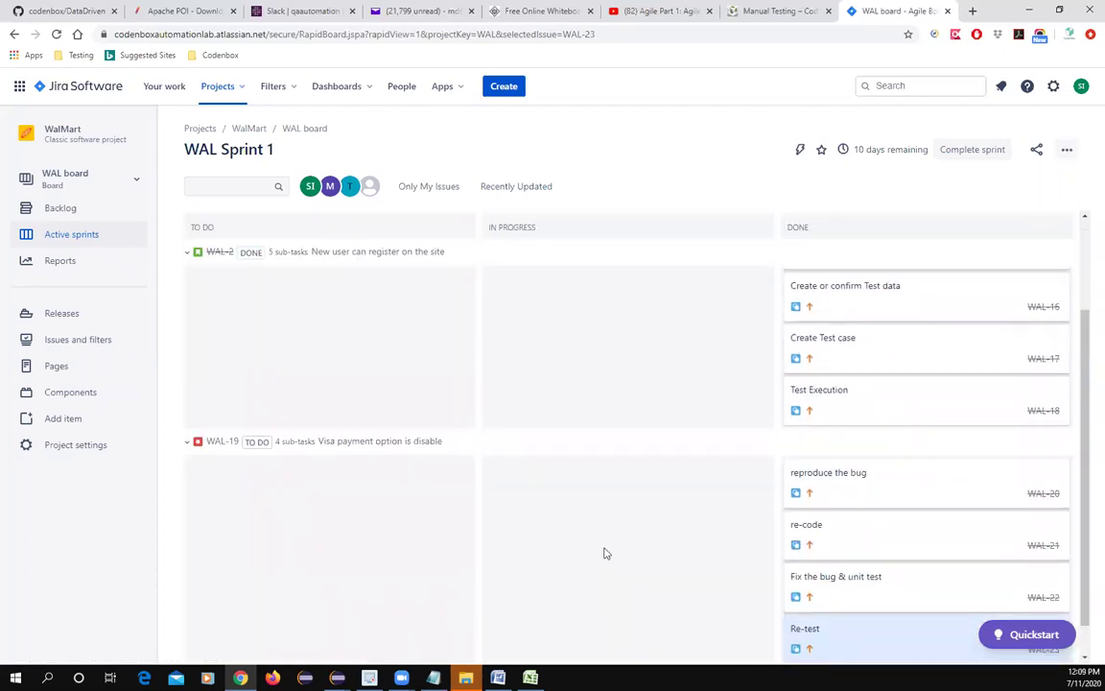
click(634, 447)
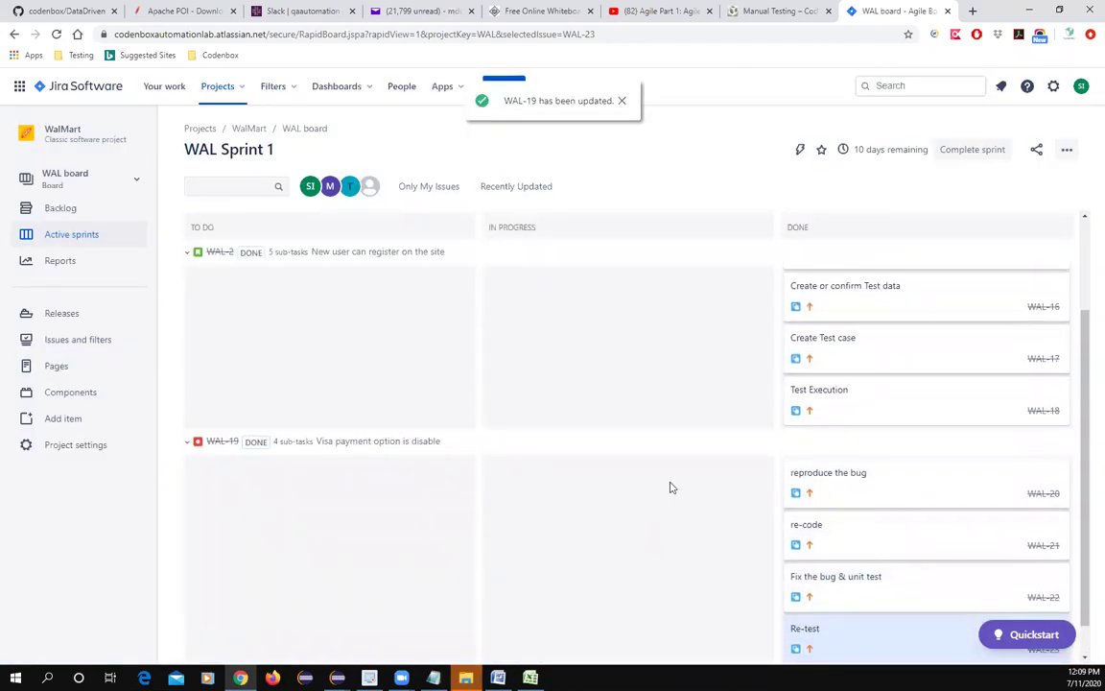
Complete WAL Sprint 1 from its board and confirm the completion
scroll(595, 444, up, 2)
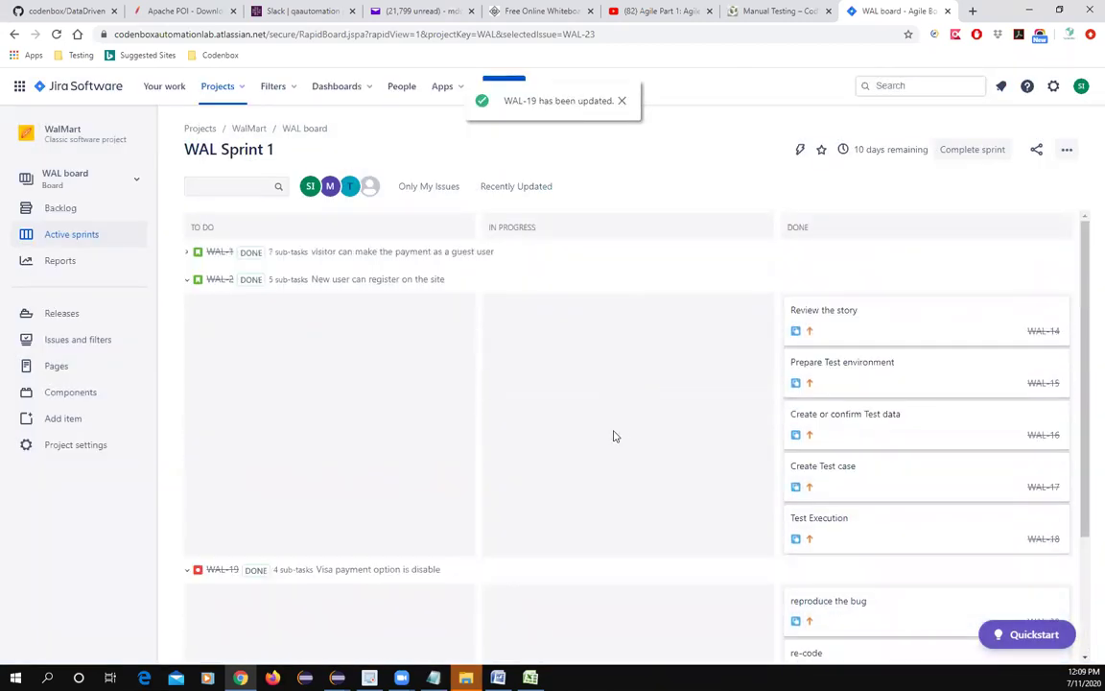
scroll(600, 427, down, 2)
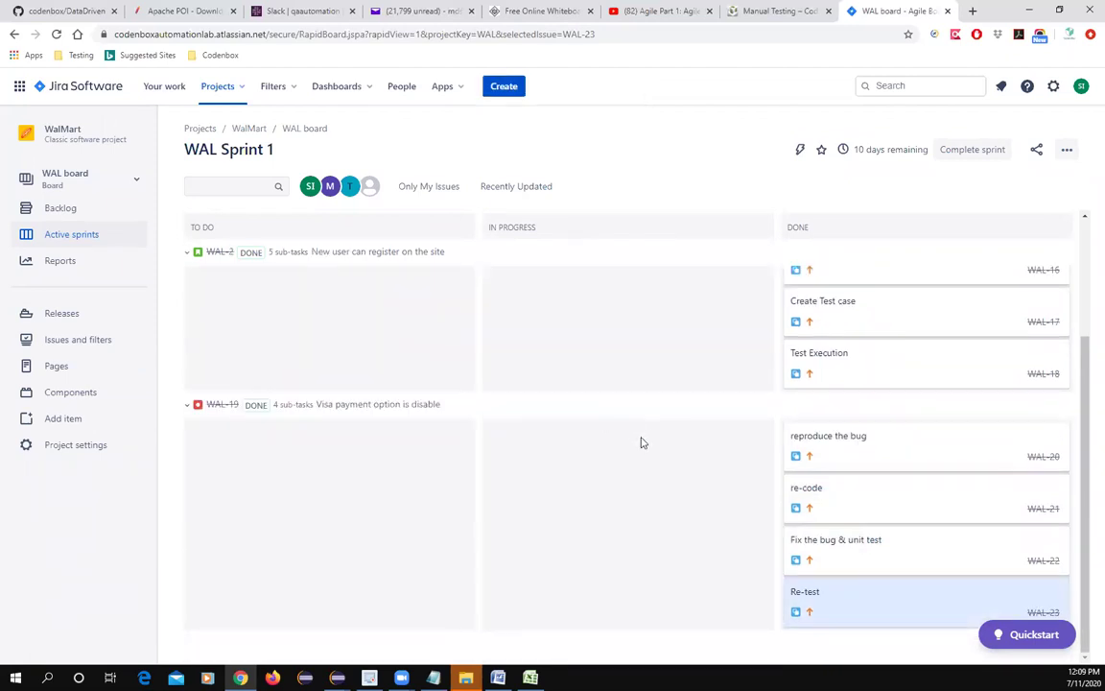
scroll(531, 479, up, 2)
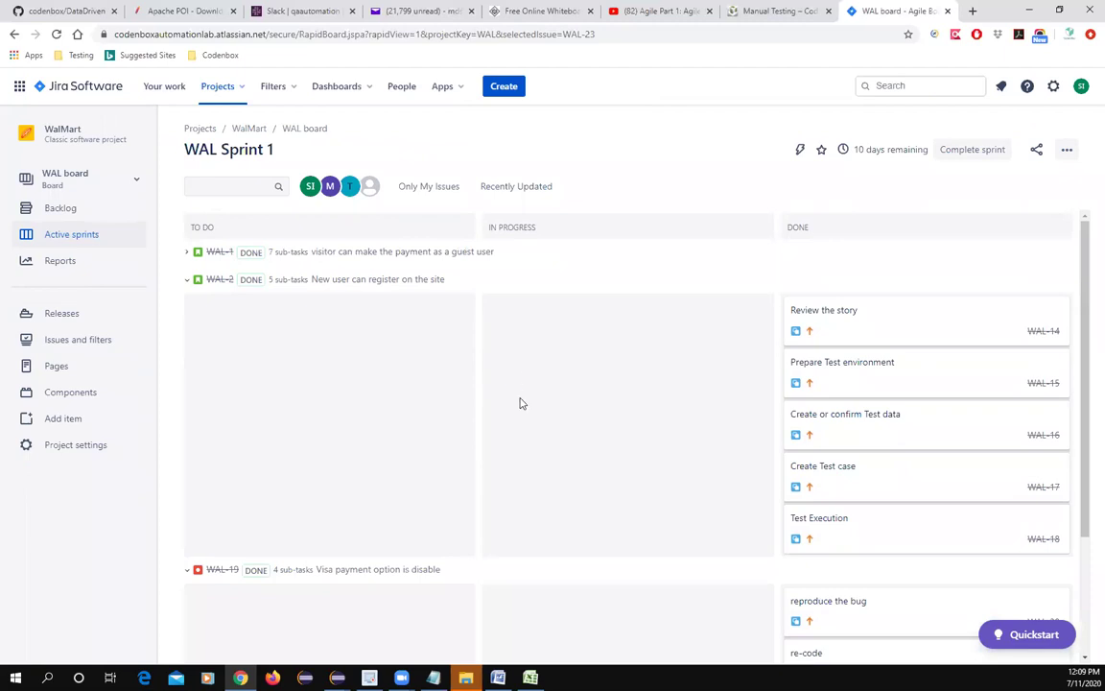
scroll(523, 415, down, 2)
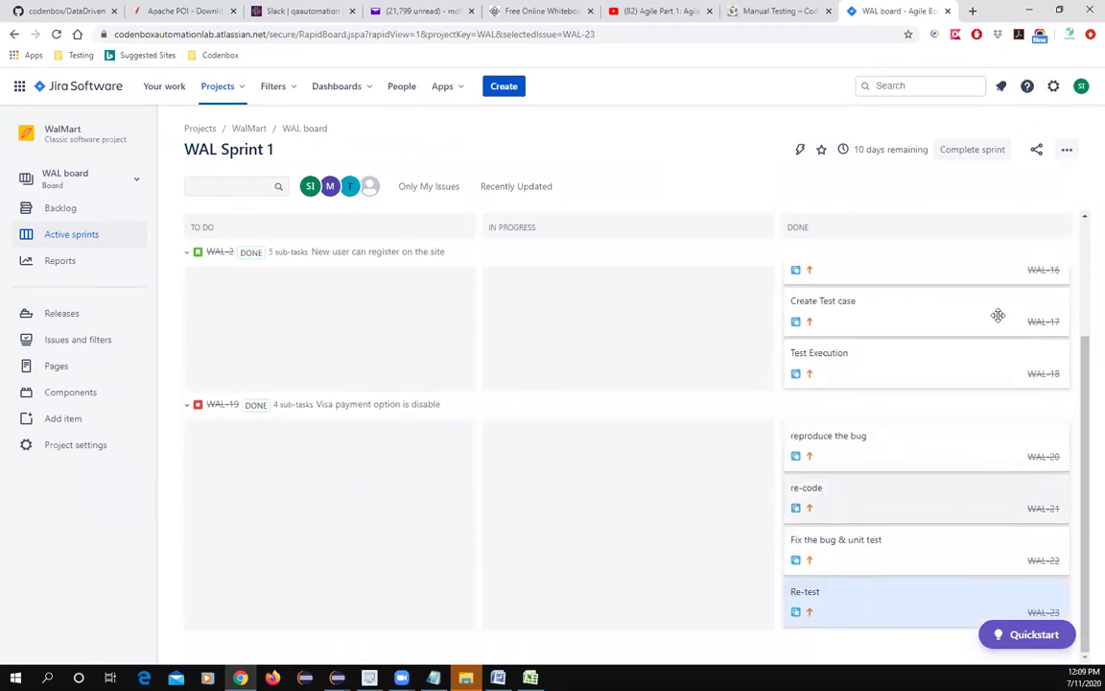
scroll(851, 294, up, 2)
scroll(782, 269, down, 2)
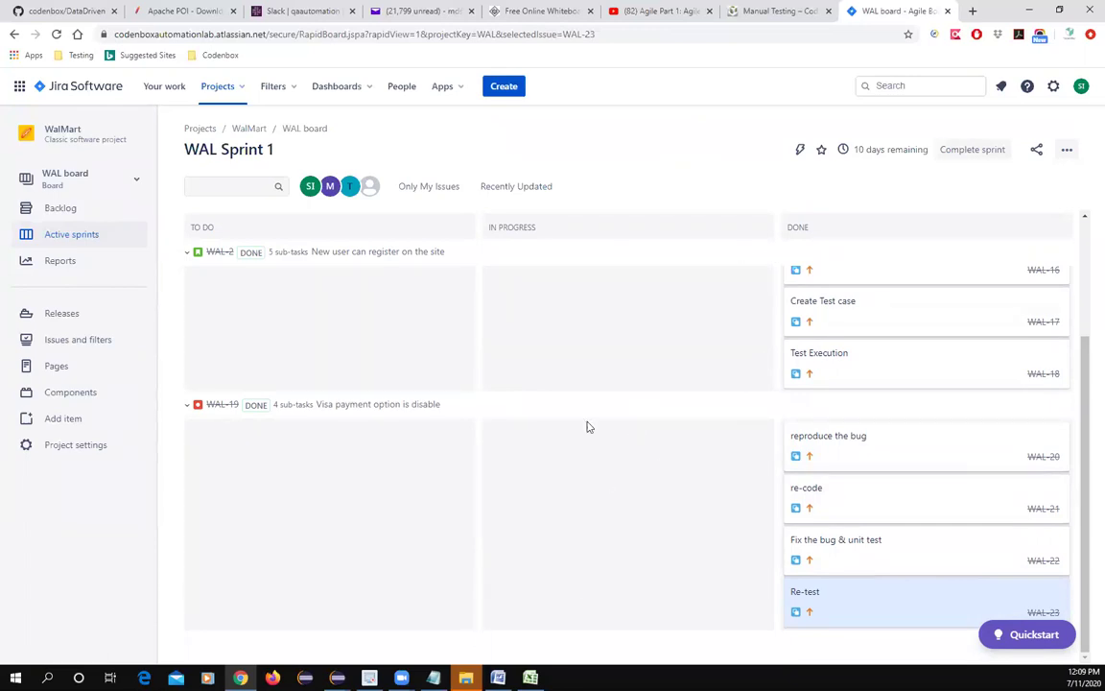
mouse_move(902, 153)
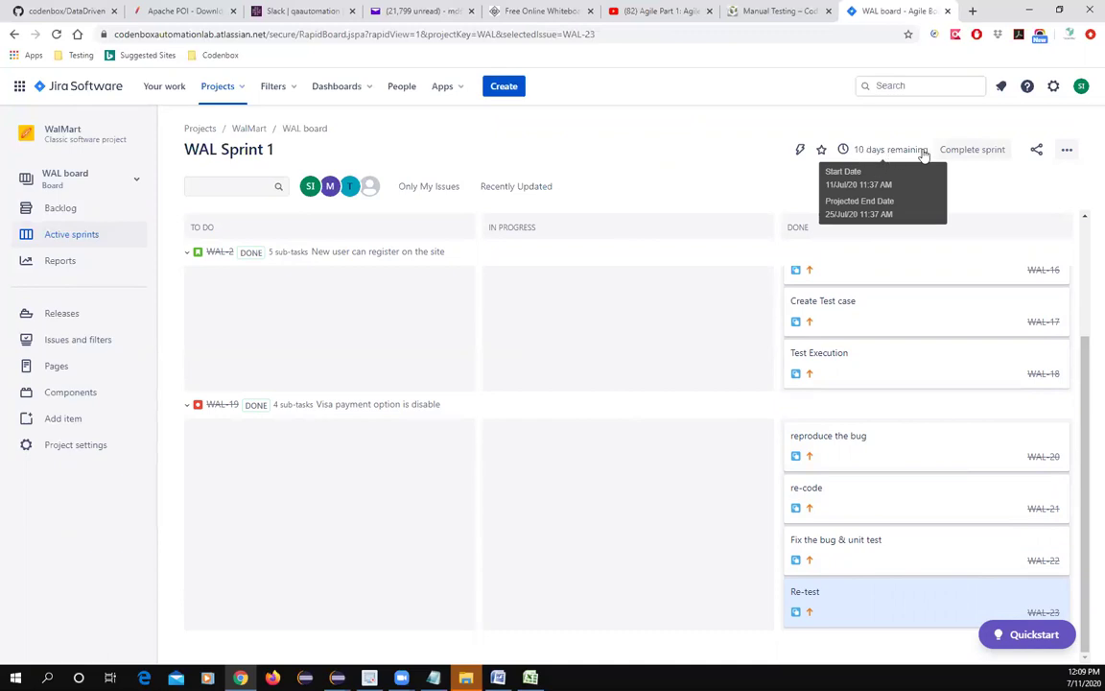
click(974, 151)
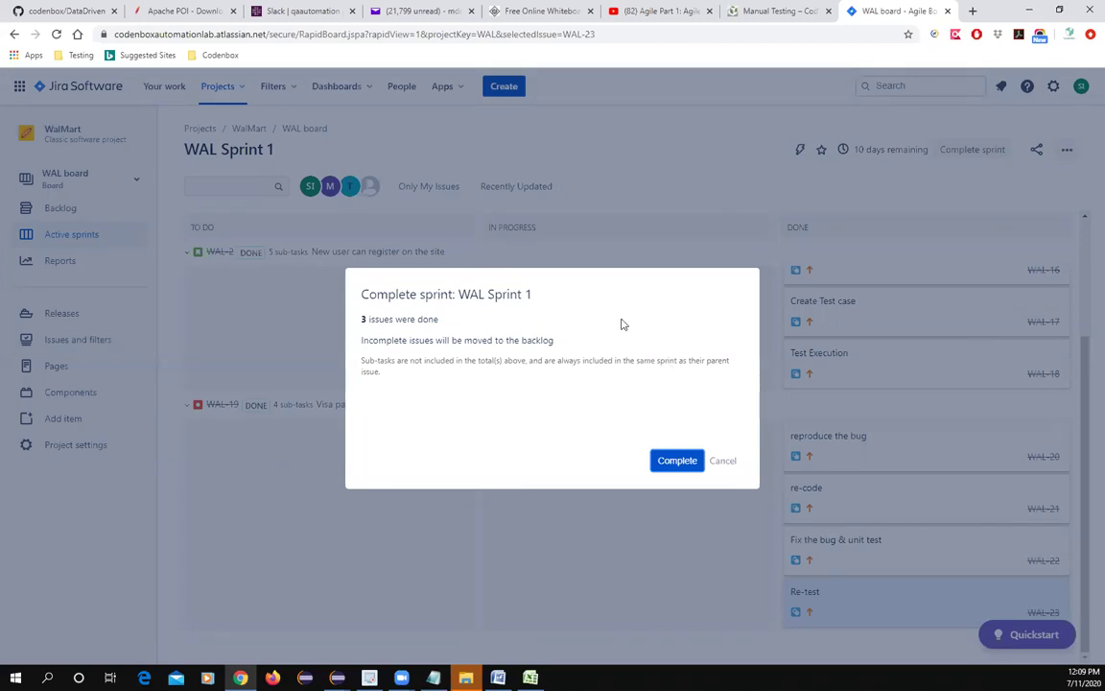
click(676, 464)
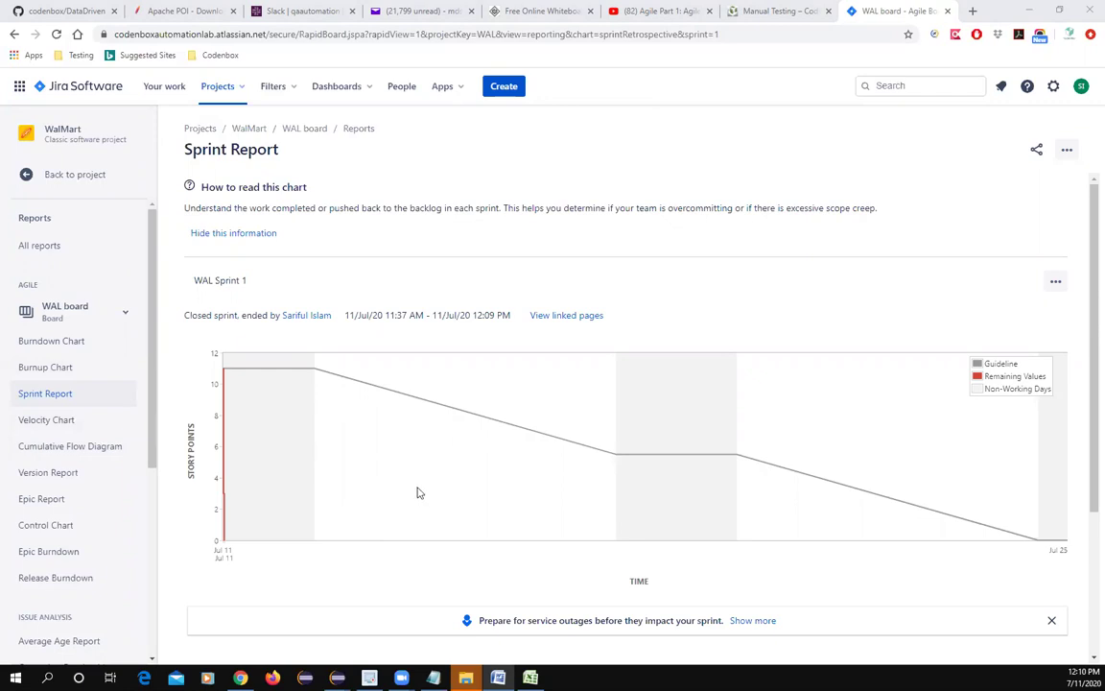
Examine the Sprint Report's story point chart and the completed issues in the Status Report for WAL Sprint 1
scroll(412, 490, down, 2)
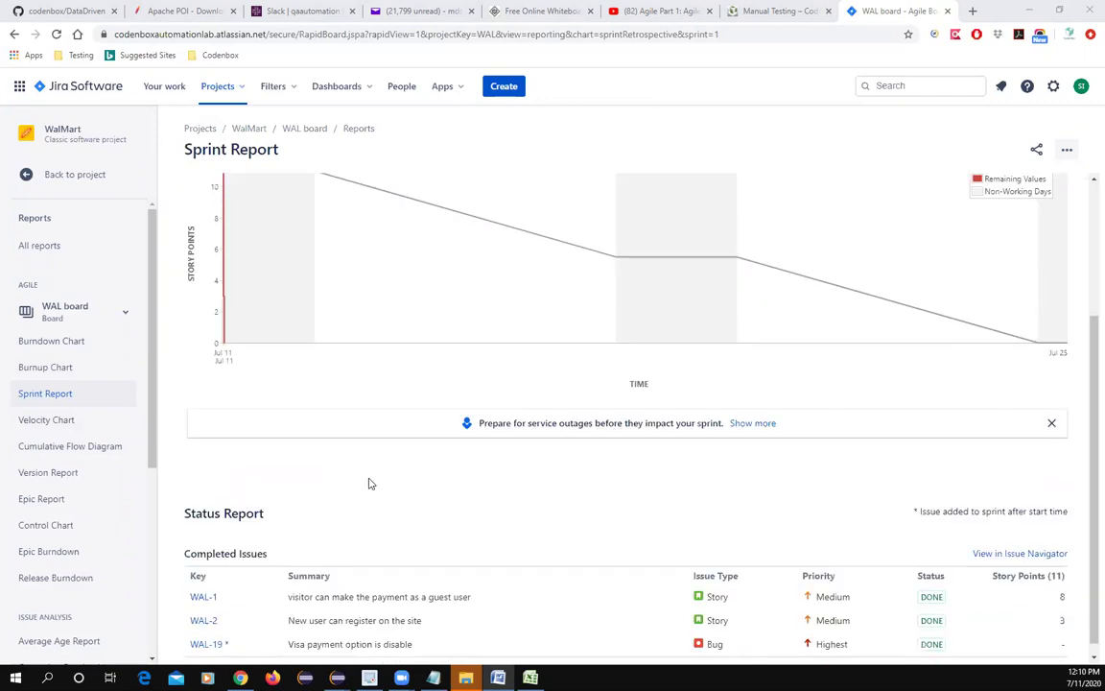
scroll(369, 477, down, 1)
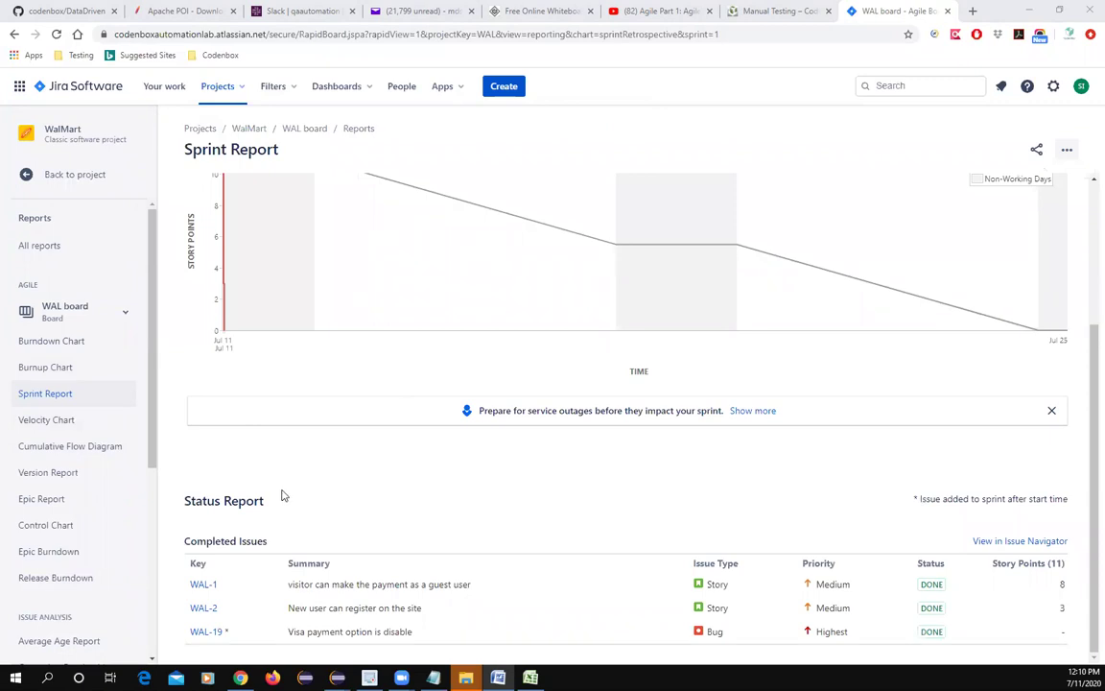
click(35, 399)
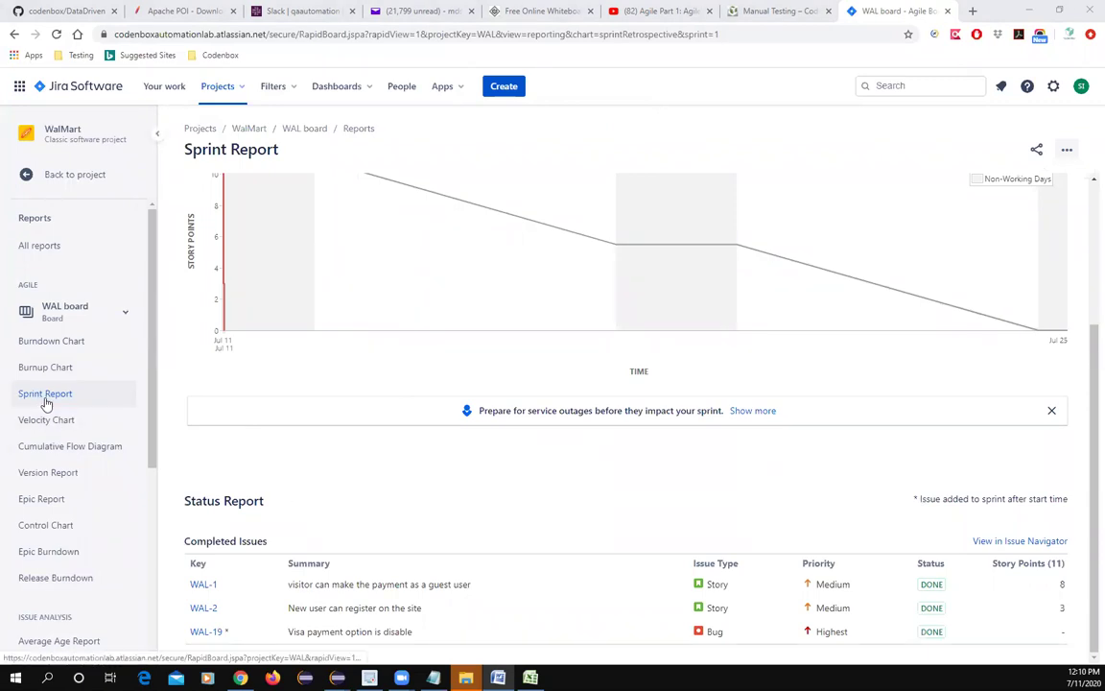
scroll(259, 359, up, 2)
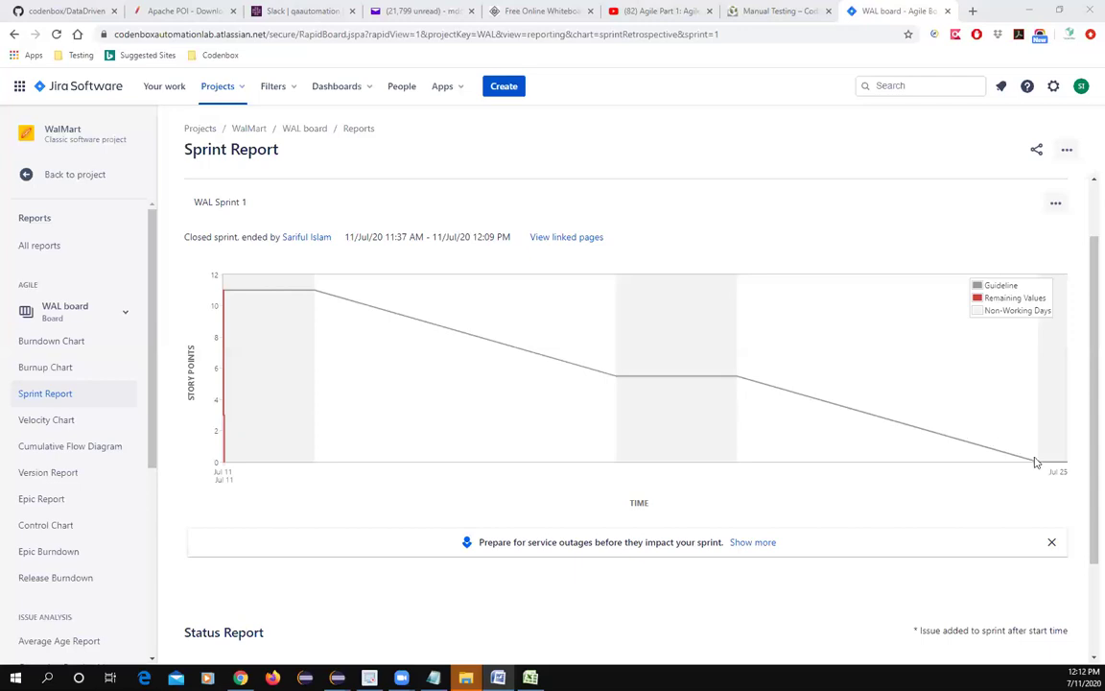
scroll(297, 374, down, 2)
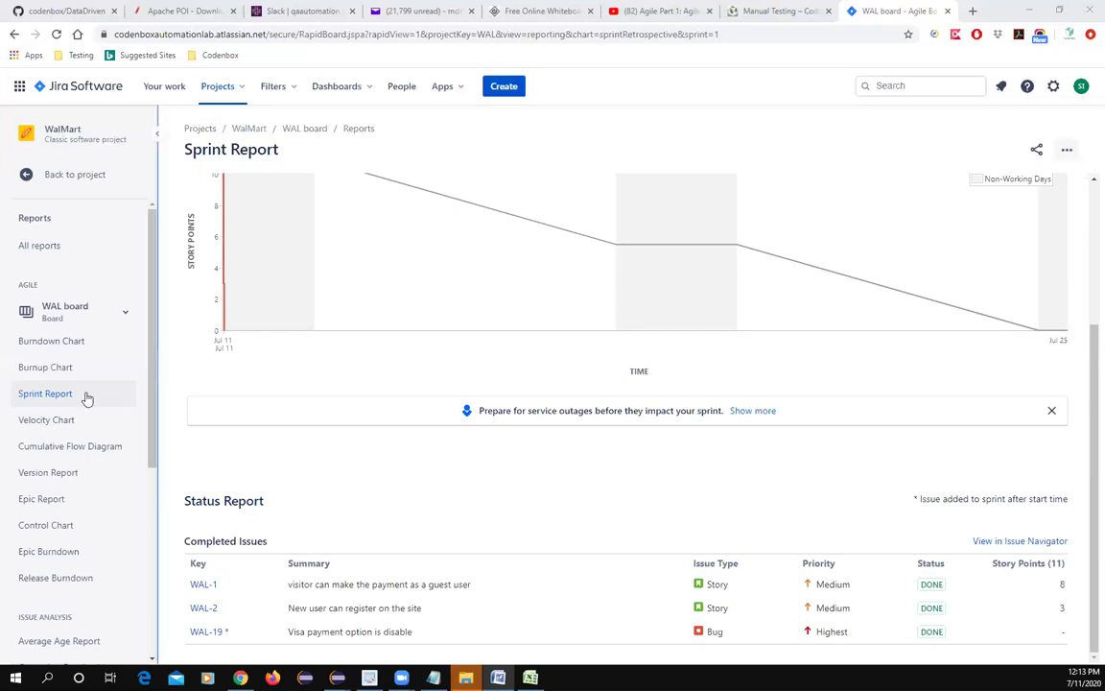
Open the Burndown Chart report and examine WAL Sprint 1's remaining-values line, guideline and table of dated issue events
click(67, 343)
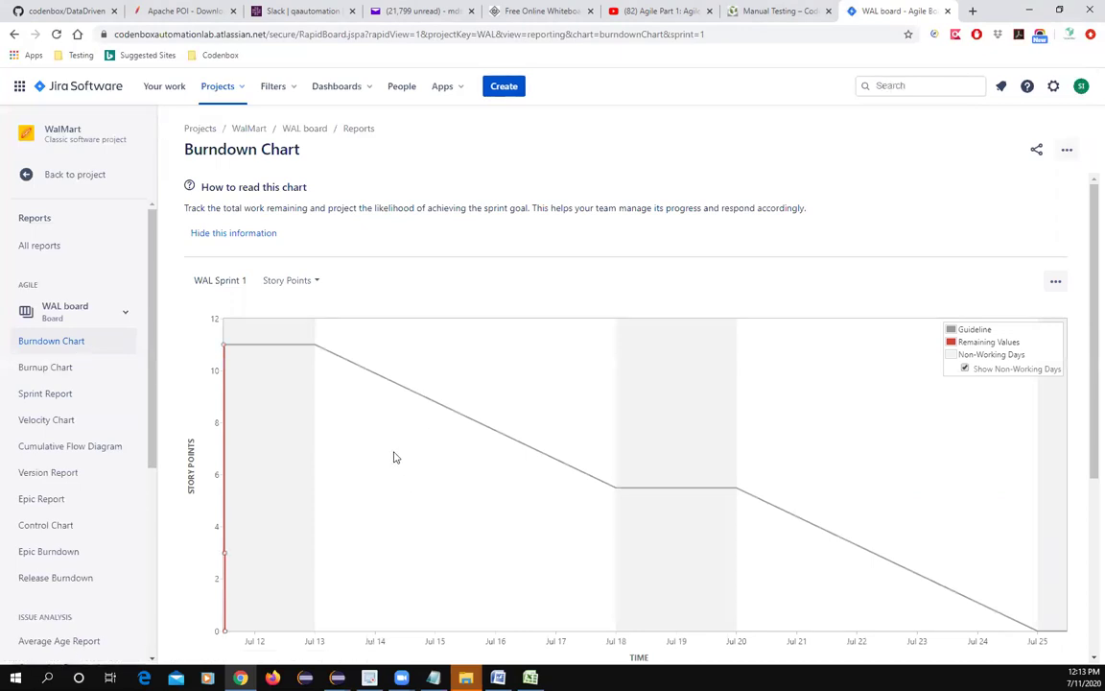
scroll(422, 484, down, 2)
scroll(370, 500, down, 1)
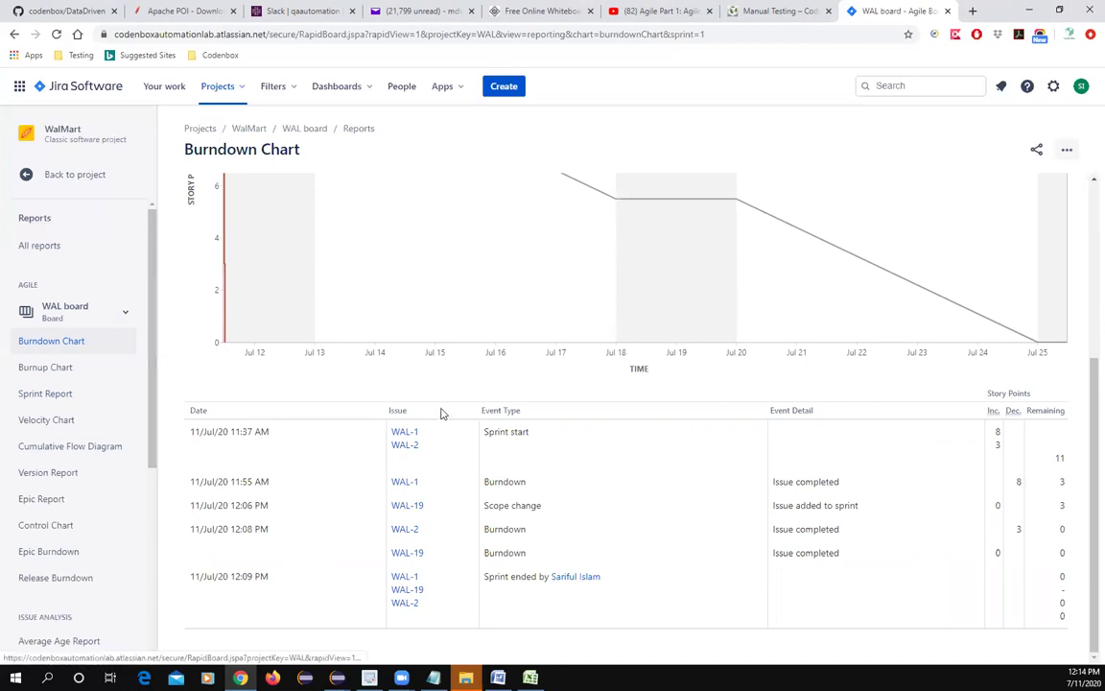
scroll(414, 481, up, 2)
scroll(408, 460, down, 2)
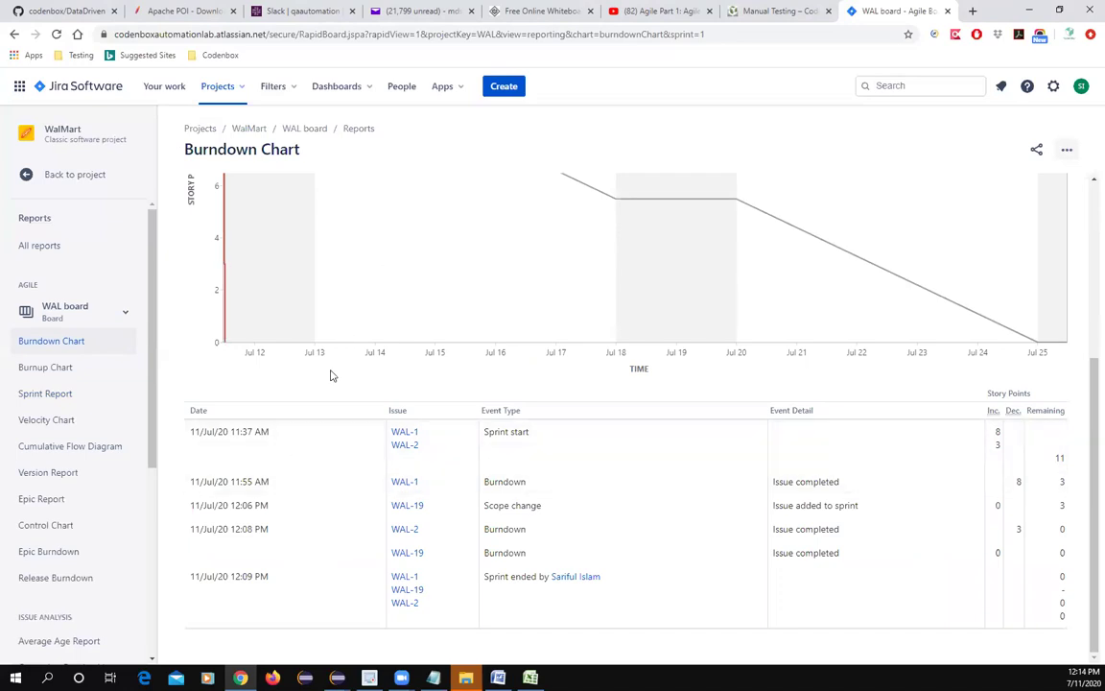
scroll(261, 451, up, 1)
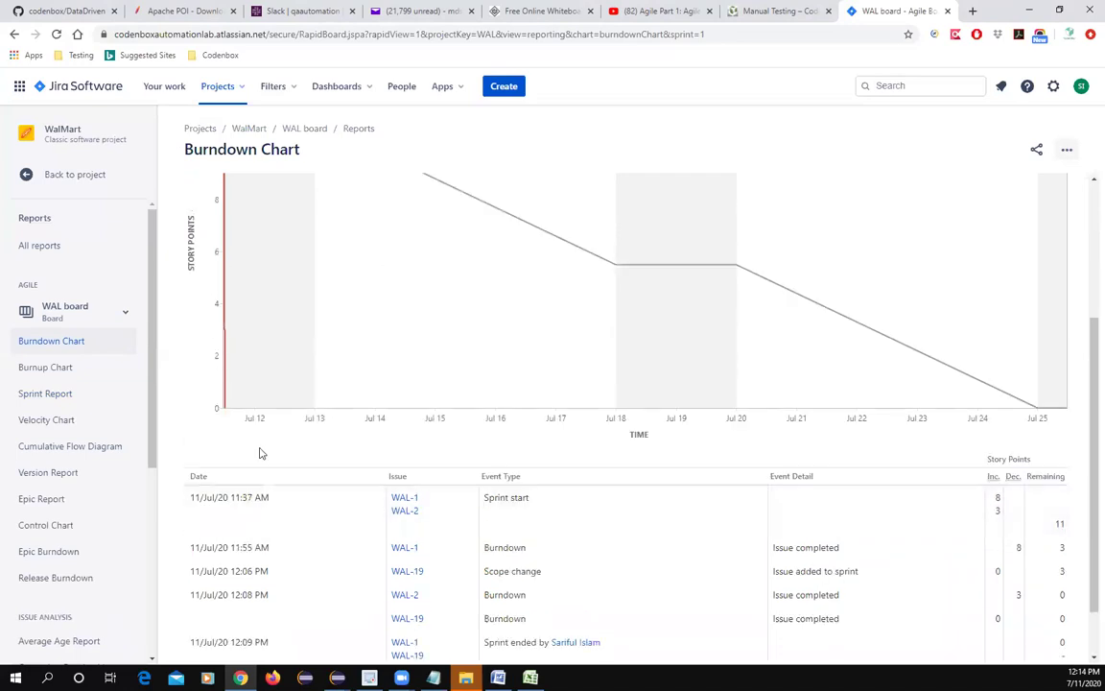
scroll(265, 405, up, 1)
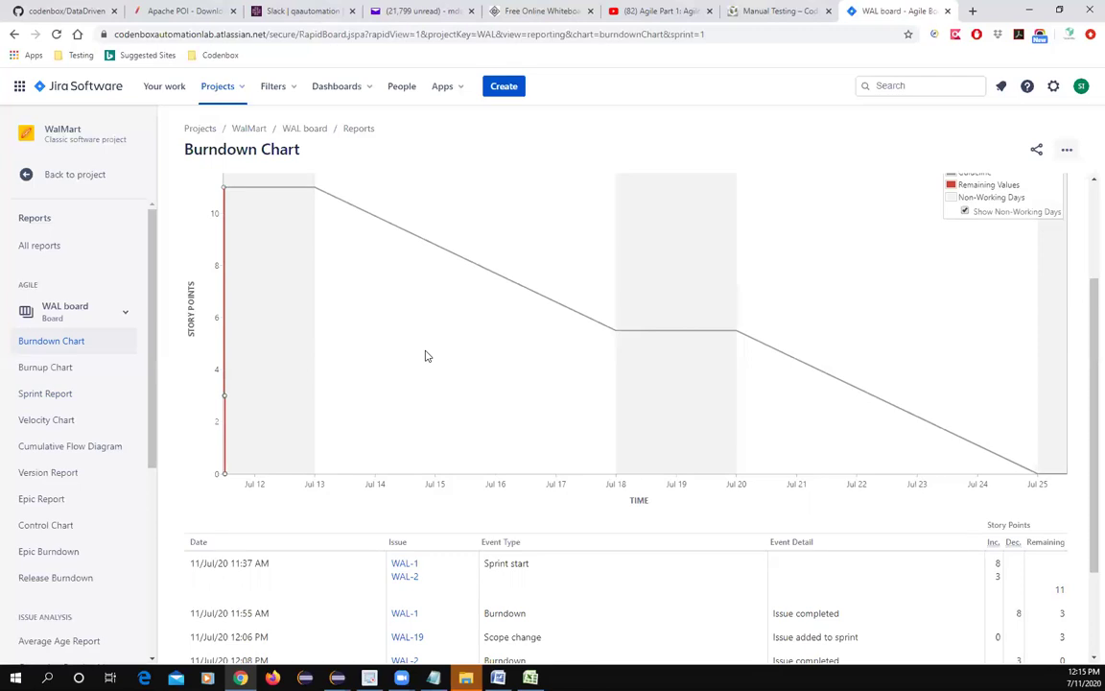
scroll(323, 422, down, 1)
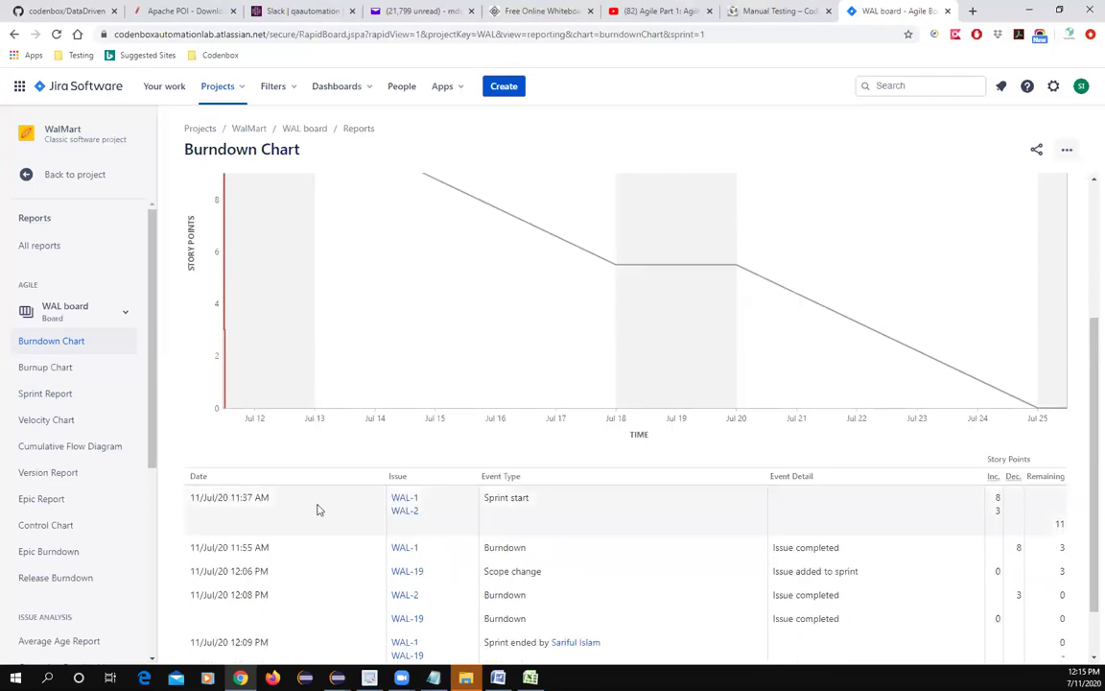
scroll(321, 523, down, 1)
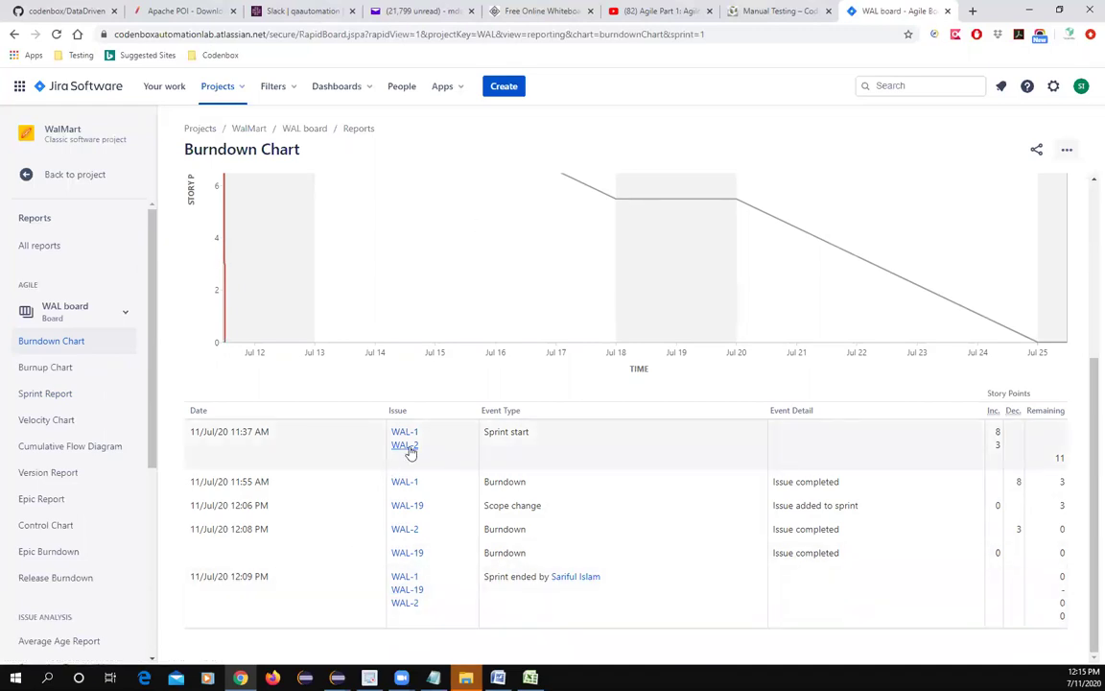
Open the Velocity Chart and examine the commitment and completed story points for WAL Sprint 1
click(46, 420)
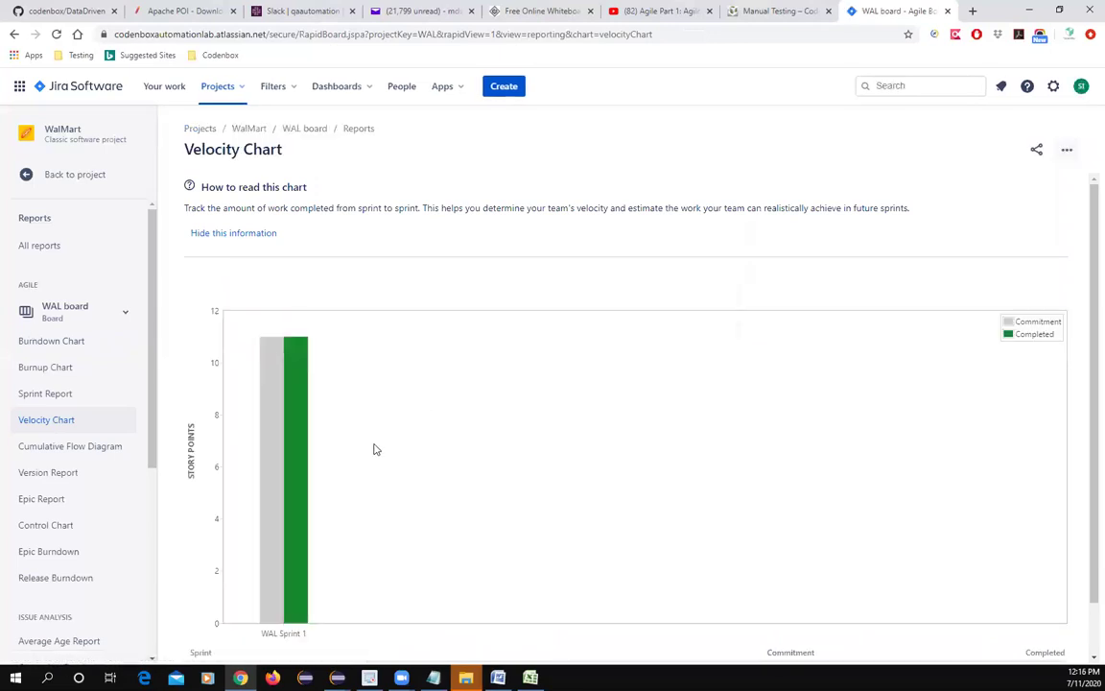
scroll(378, 461, down, 1)
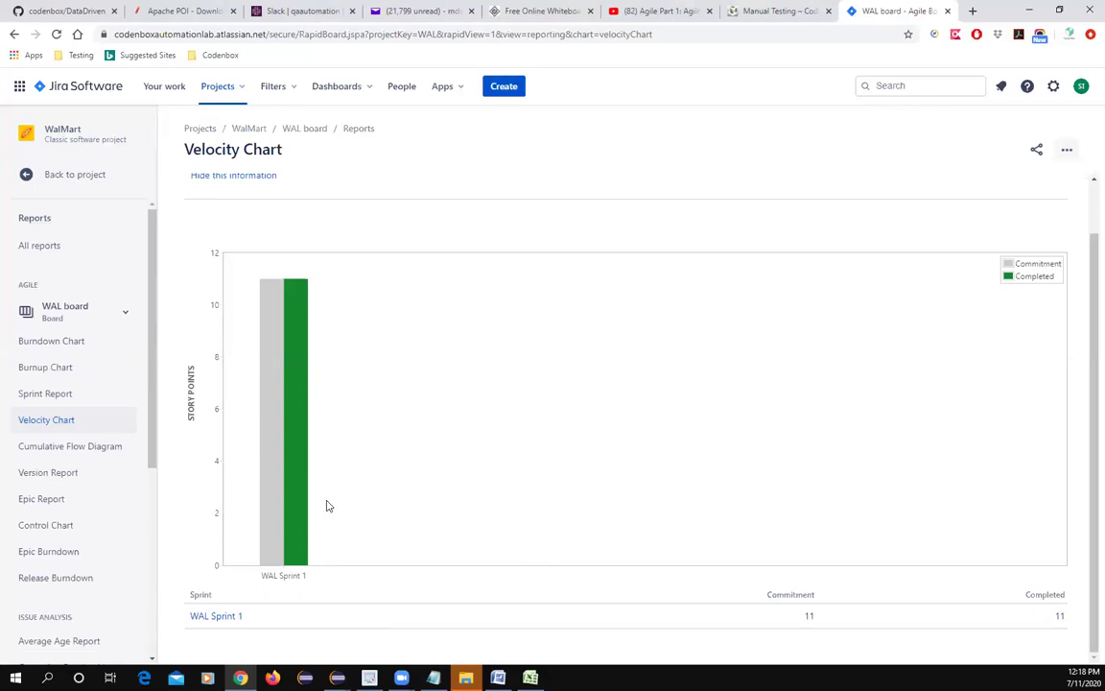
scroll(139, 452, down, 2)
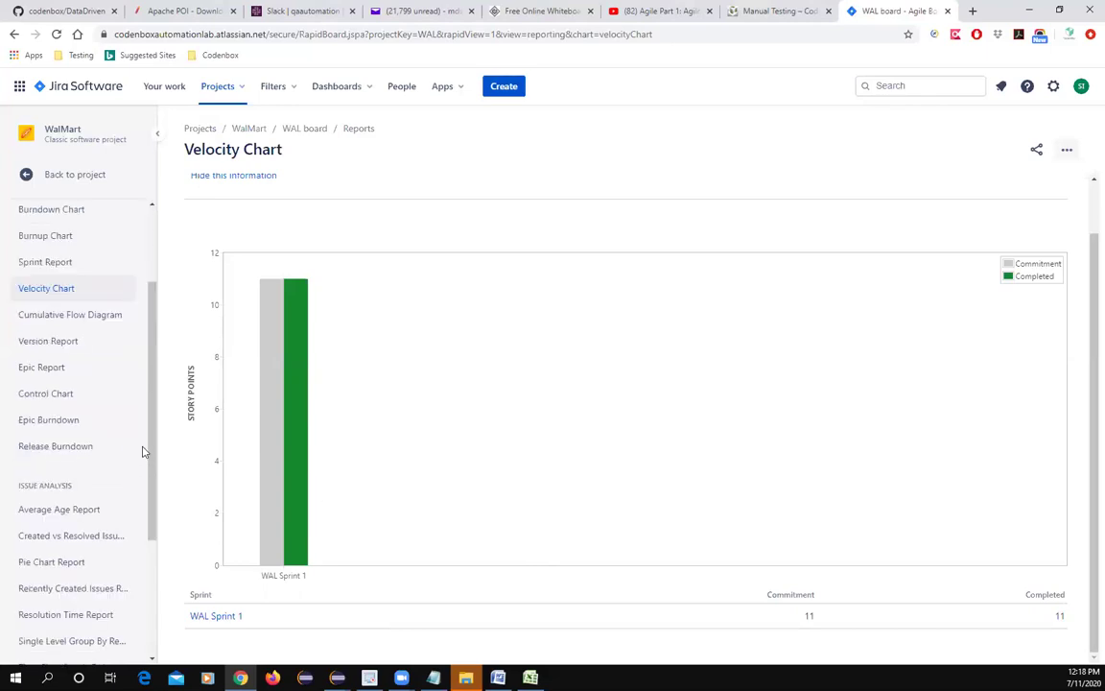
scroll(140, 460, up, 1)
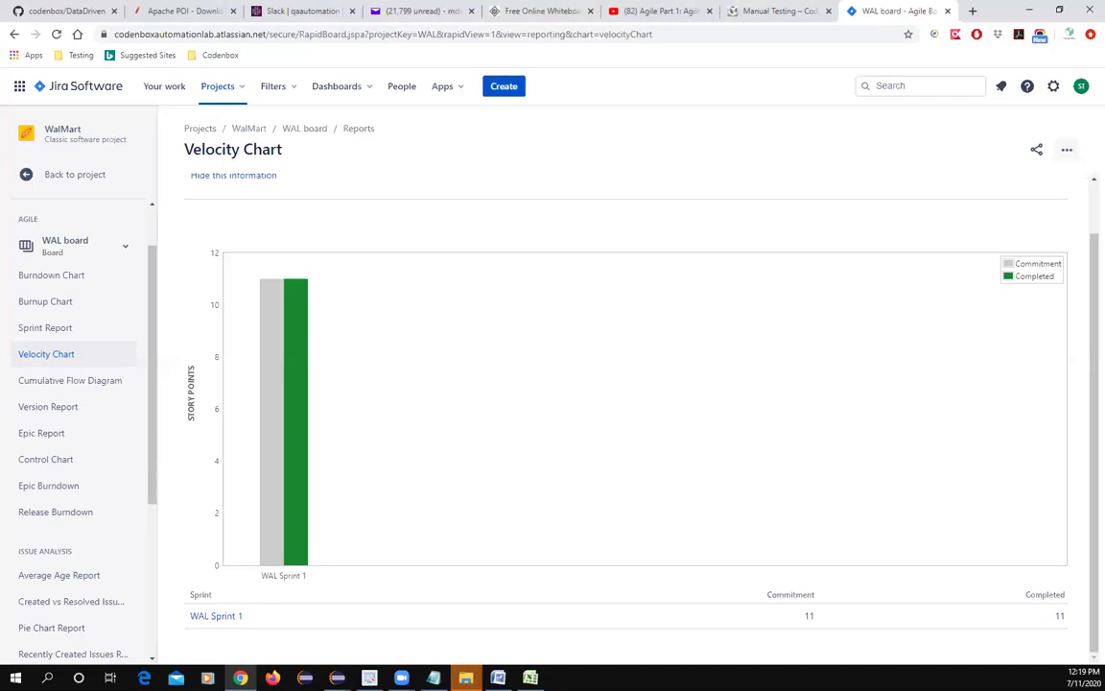
Switch to the Agile Scrum document in Microsoft Word, maximize it and go back to the Agile Scrum overview diagram
key(alt+Tab)
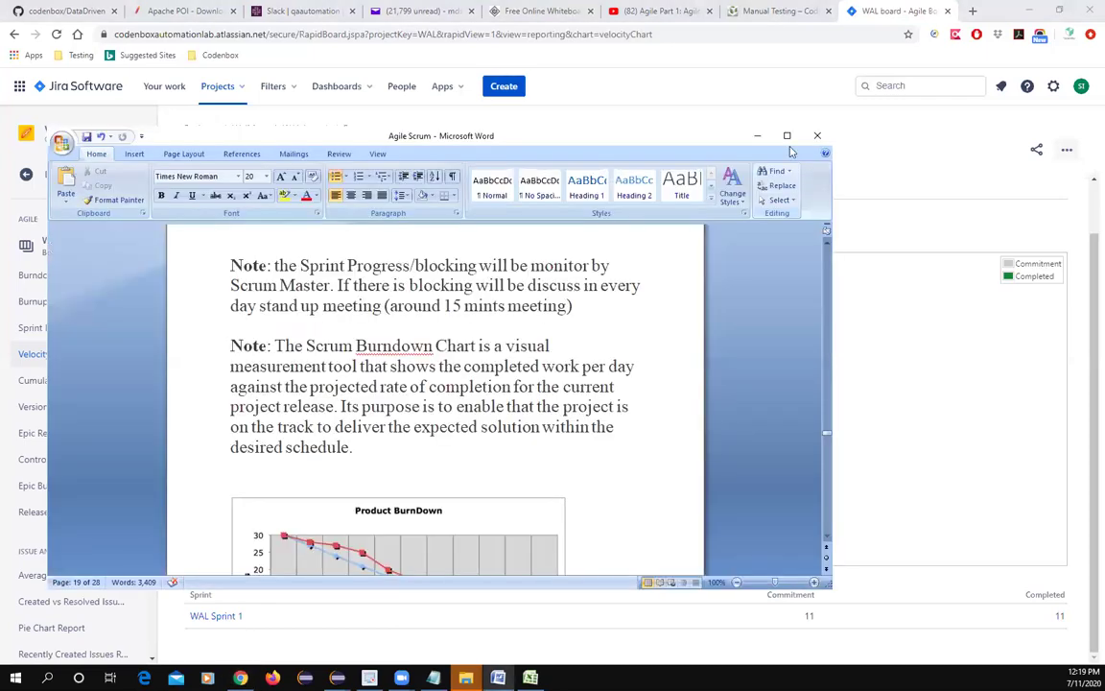
key(super+Up)
scroll(639, 288, up, 4)
scroll(639, 288, up, 2)
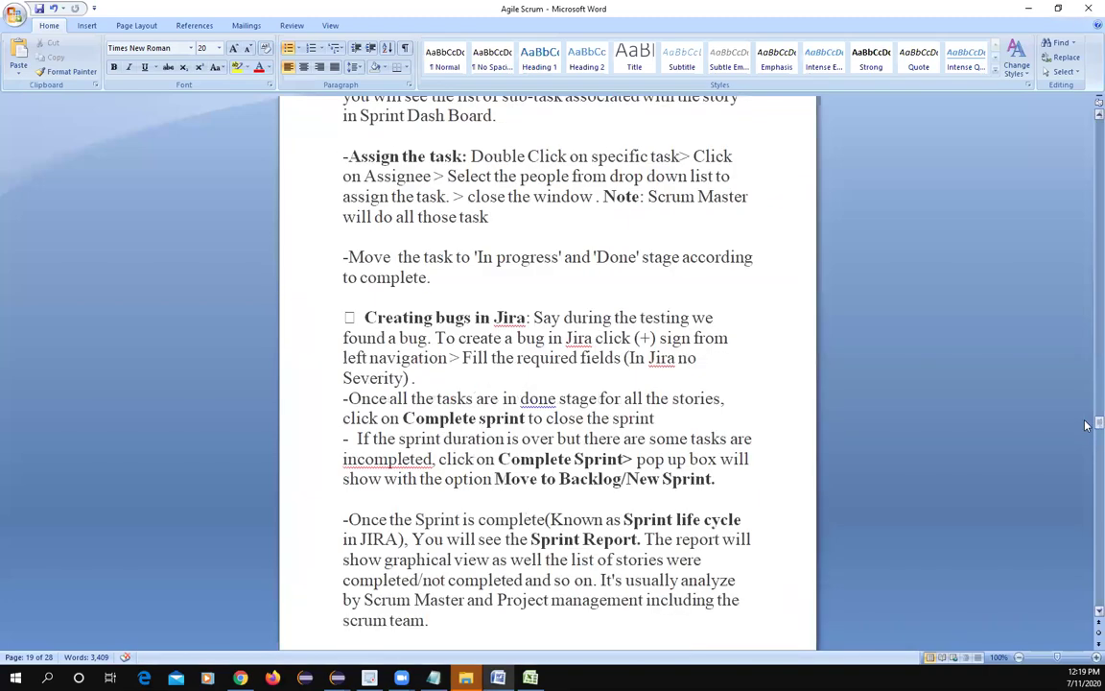
drag(1099, 426, 1087, 308)
scroll(537, 384, up, 1)
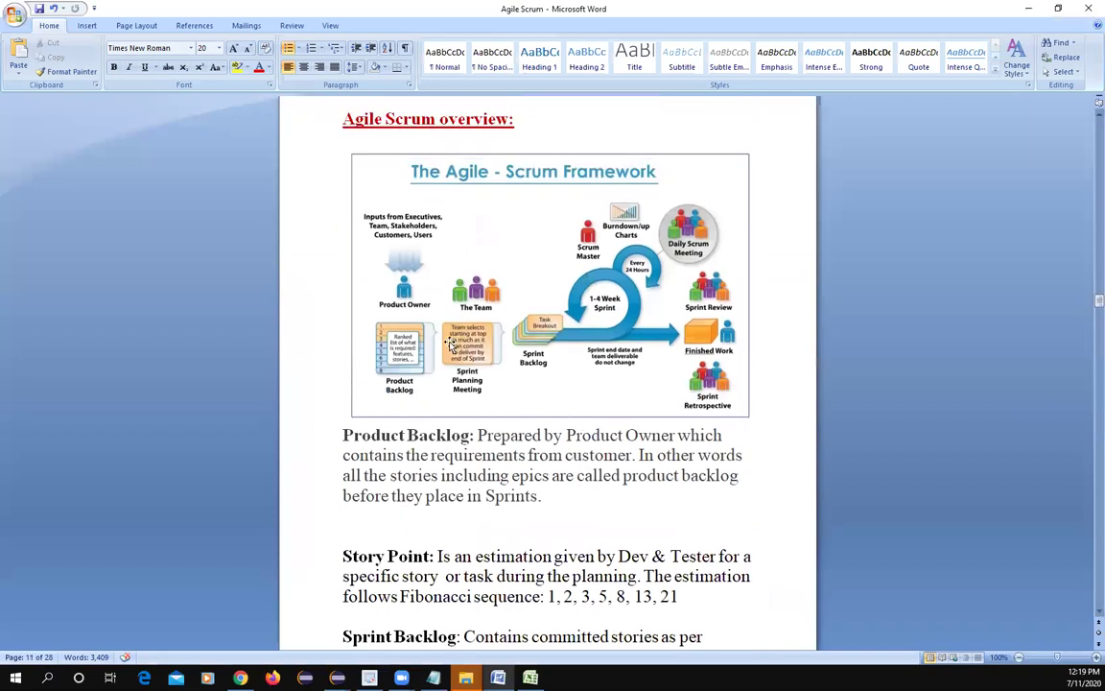